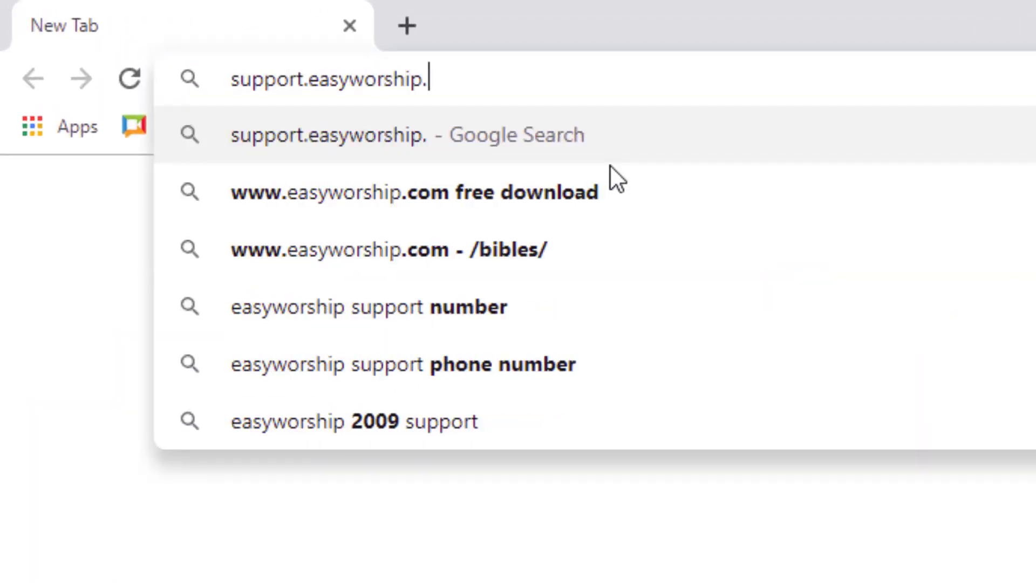
# Load support.easyworship.com and go to its All Downloads page.
pyautogui.press('Return')
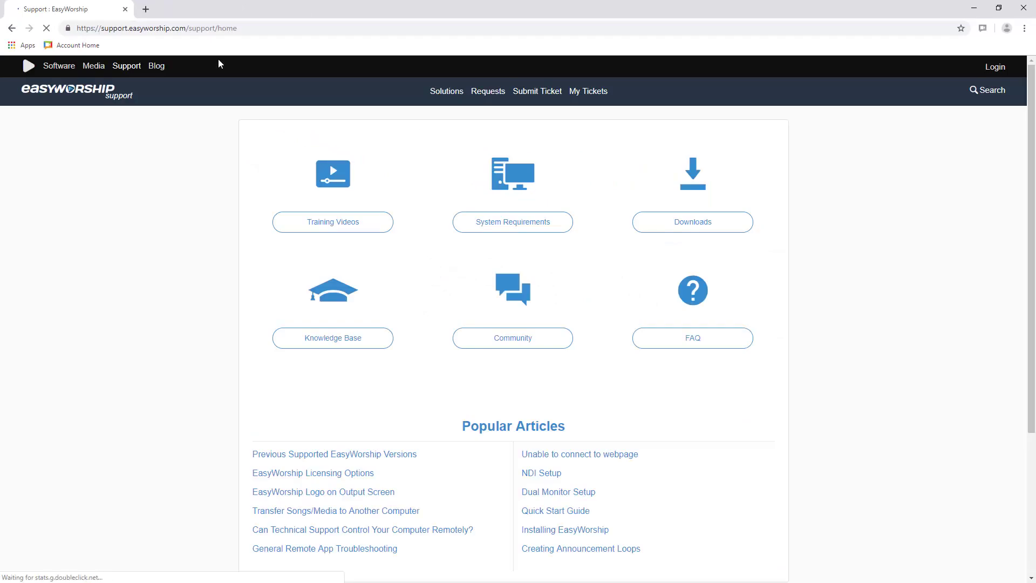
pyautogui.click(683, 217)
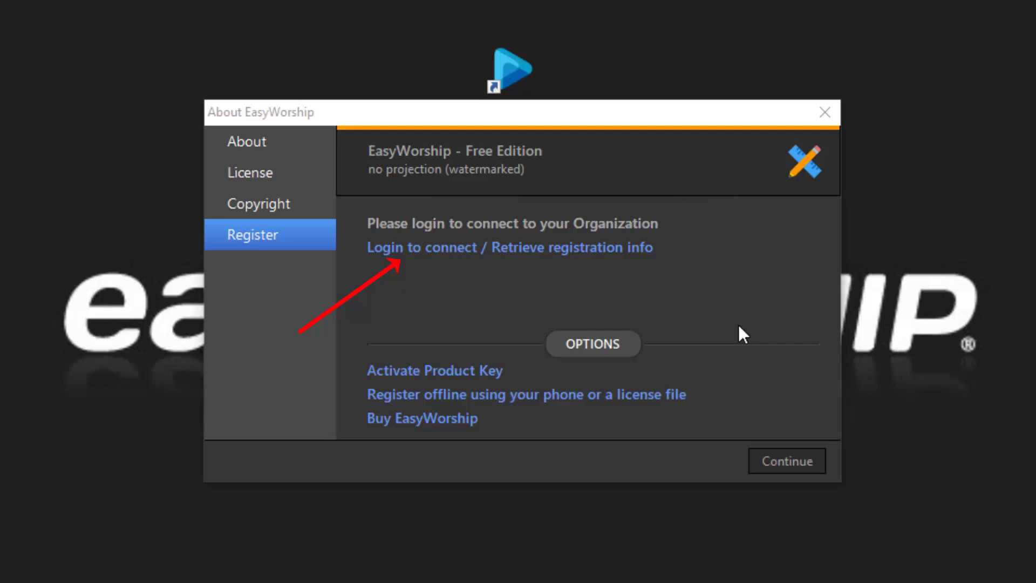
# Log in with the account email and password, choose Your Church, and complete the login.
pyautogui.click(512, 254)
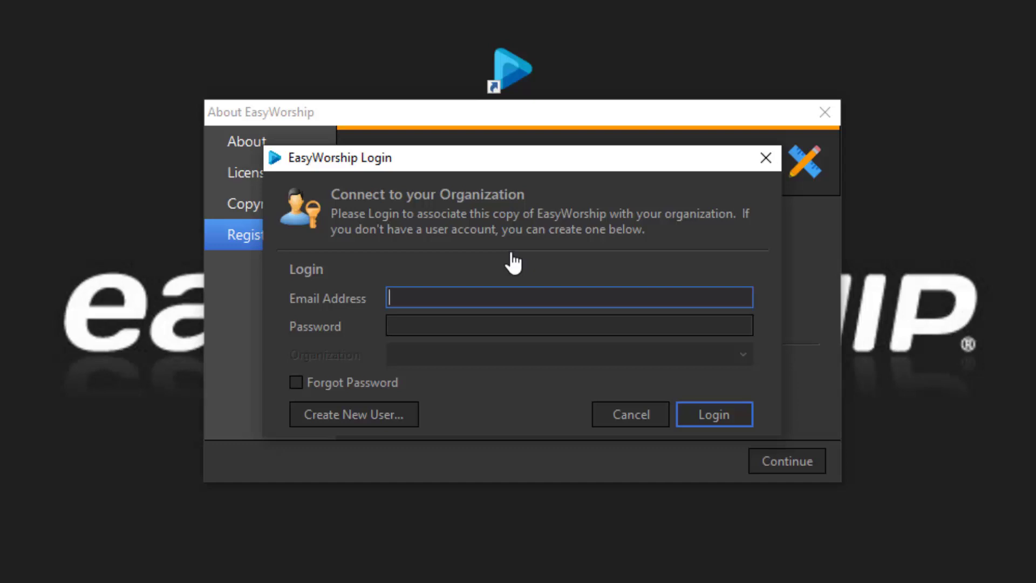
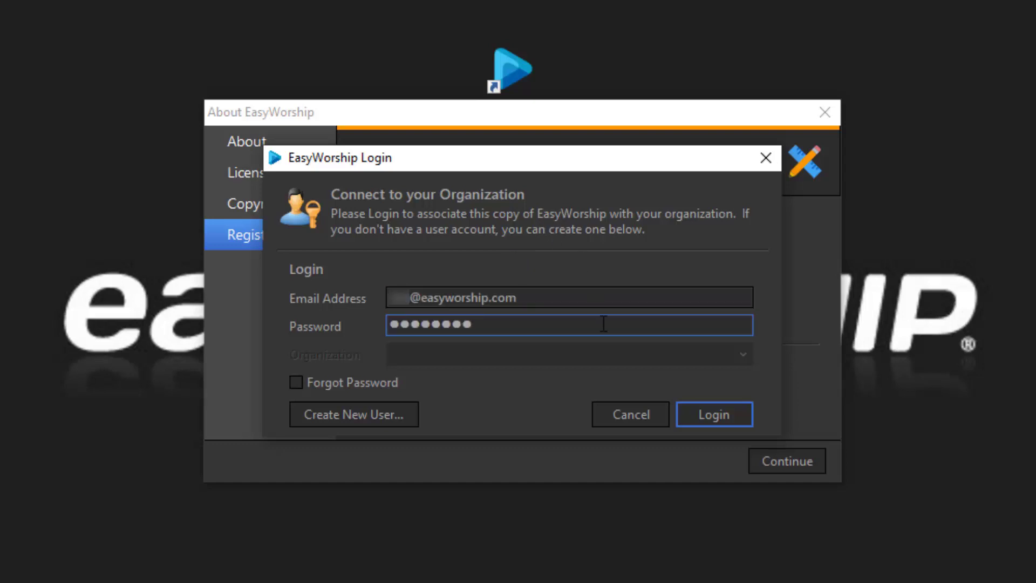
pyautogui.click(704, 413)
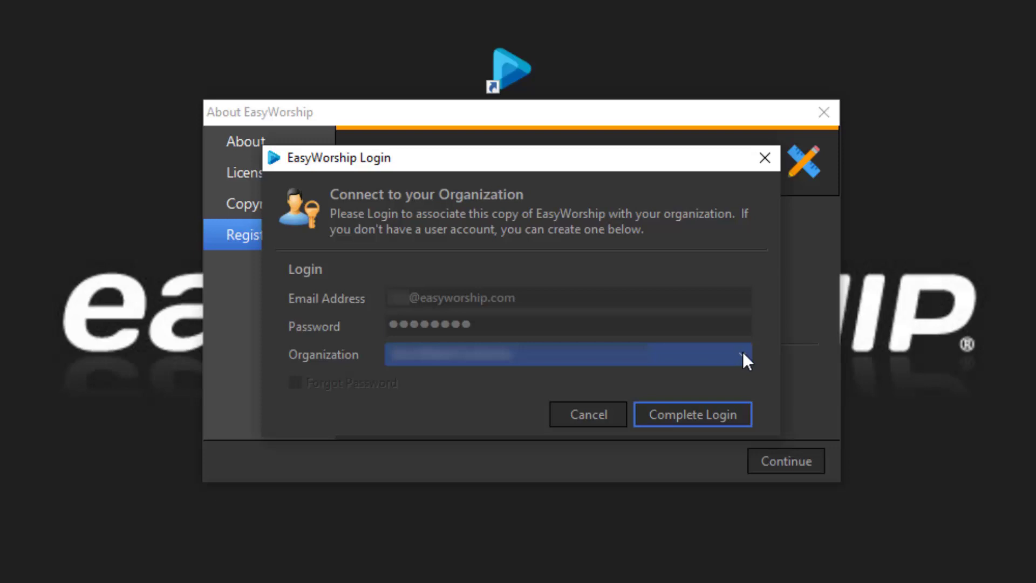
pyautogui.click(743, 352)
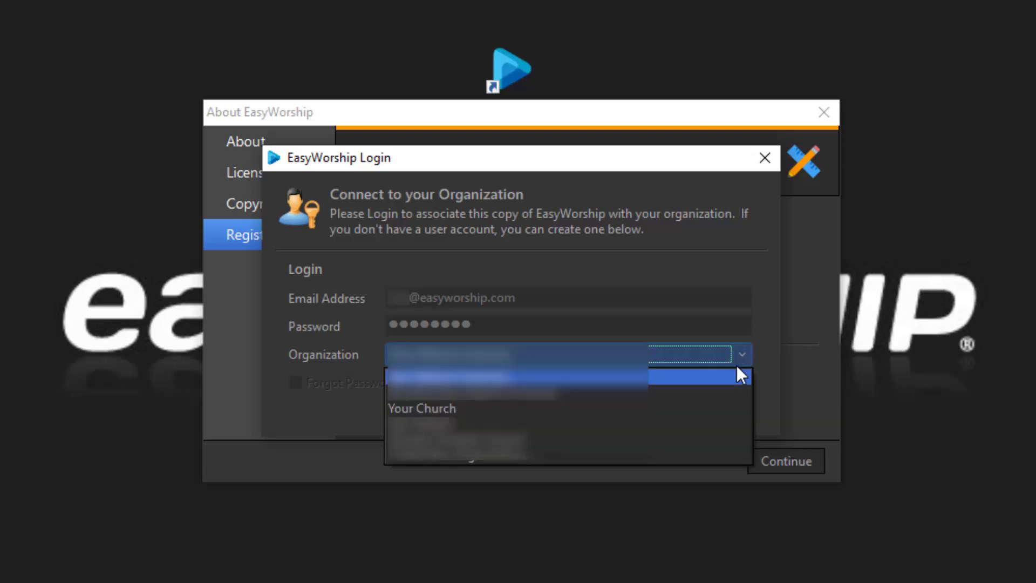
pyautogui.click(717, 408)
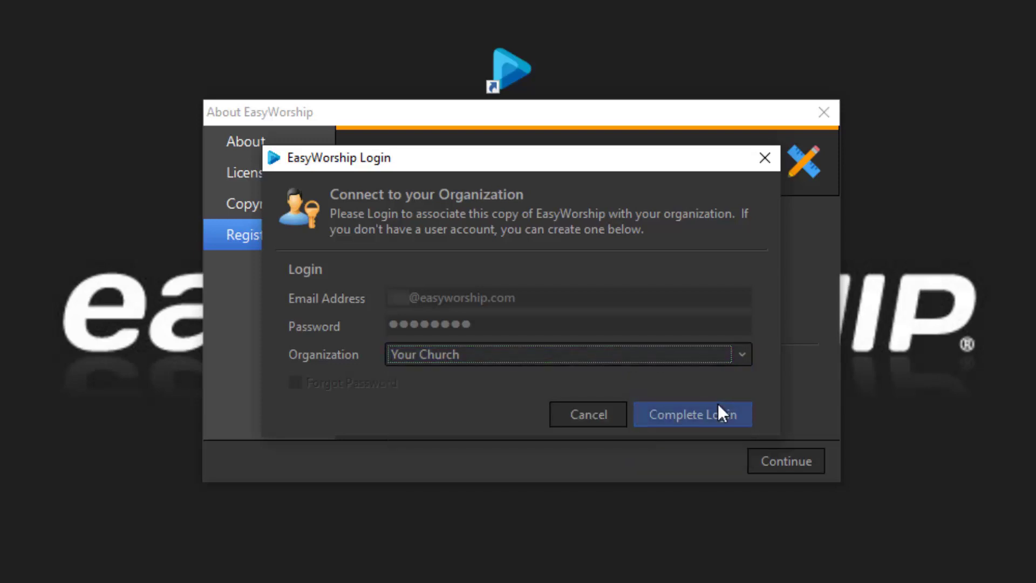
pyautogui.click(688, 416)
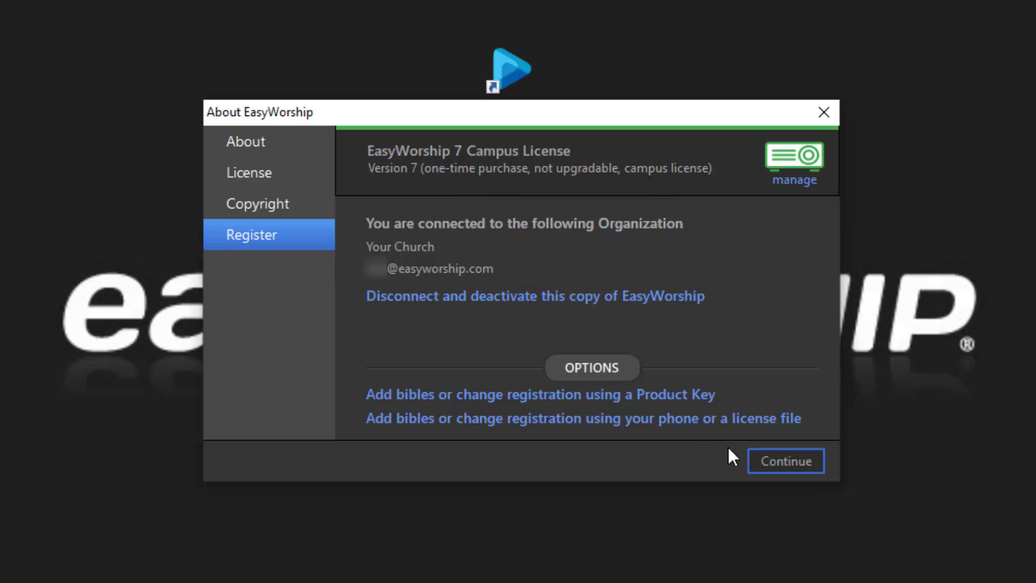
# Close the About EasyWorship dialog with Continue to return to the untitled schedule.
pyautogui.click(785, 462)
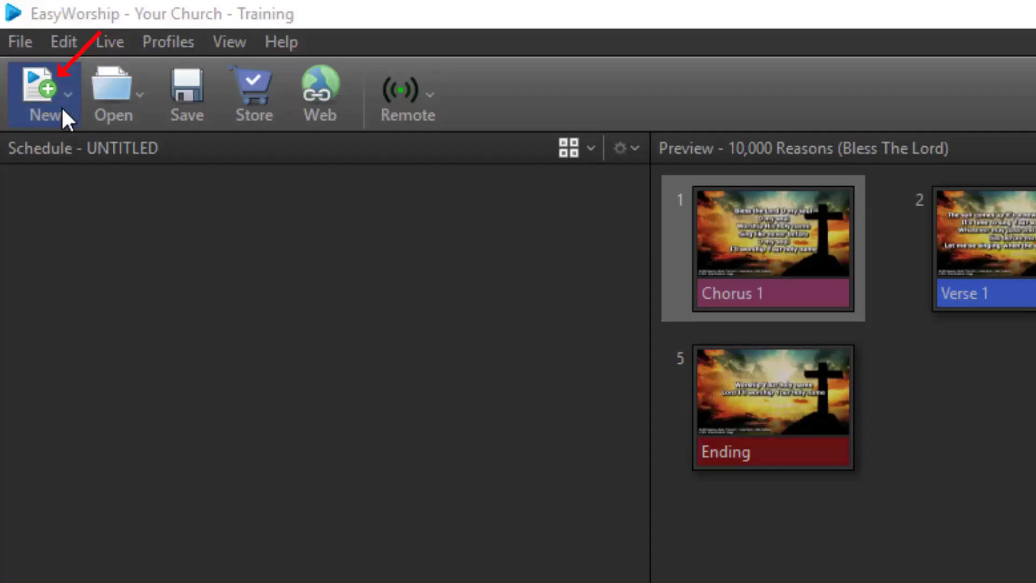
pyautogui.click(62, 105)
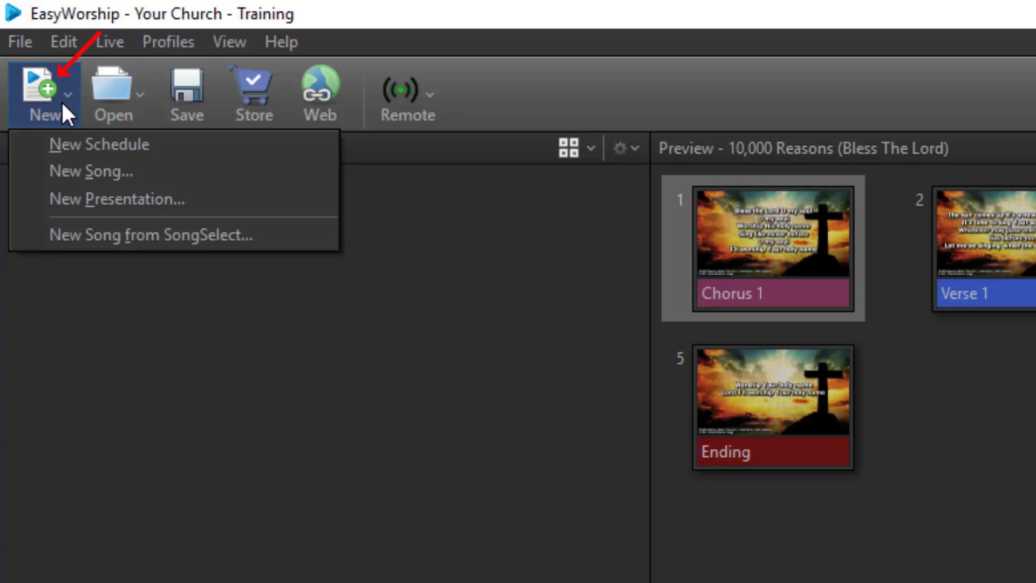
pyautogui.click(122, 359)
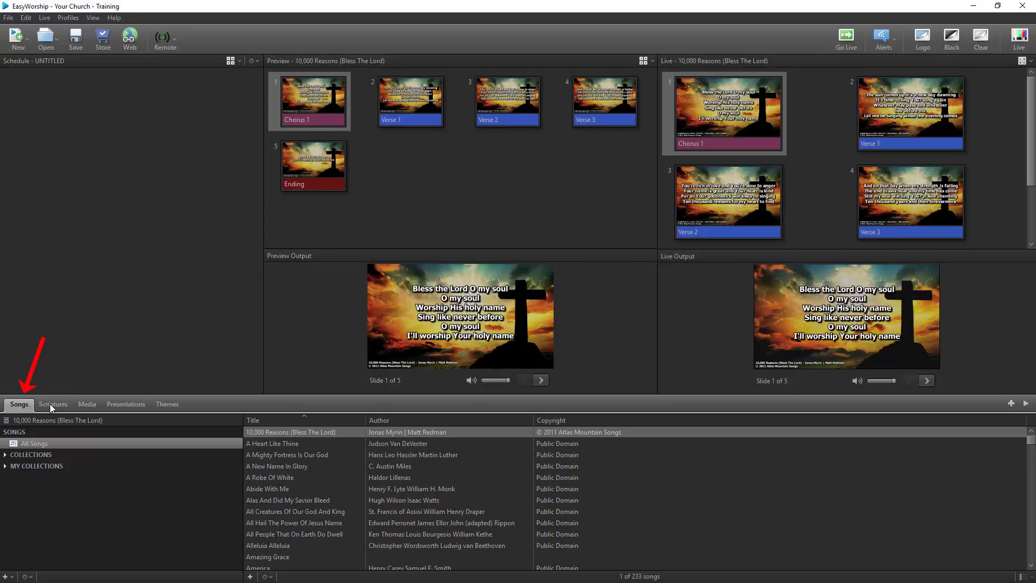
pyautogui.click(52, 403)
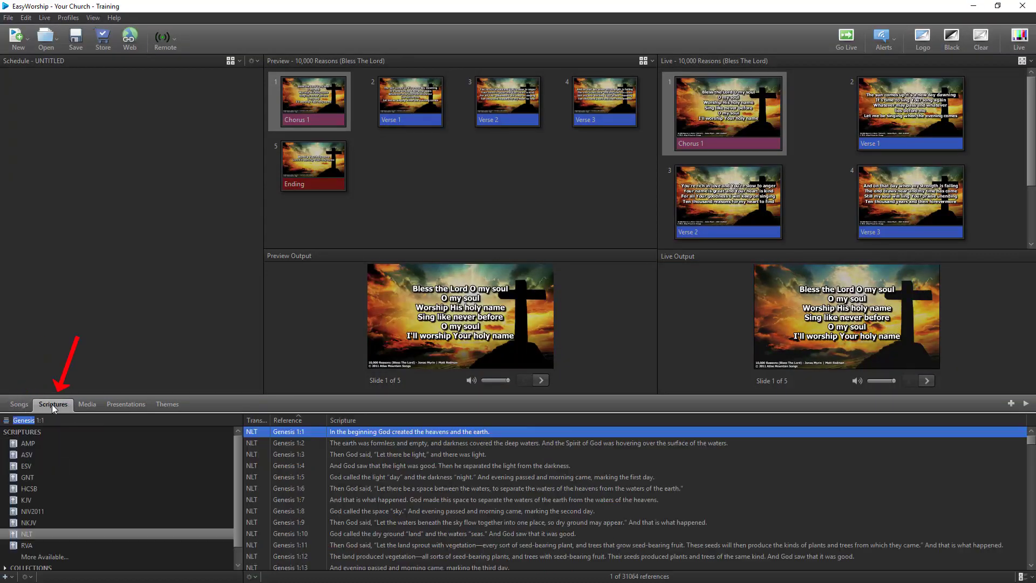
pyautogui.click(84, 405)
pyautogui.click(124, 406)
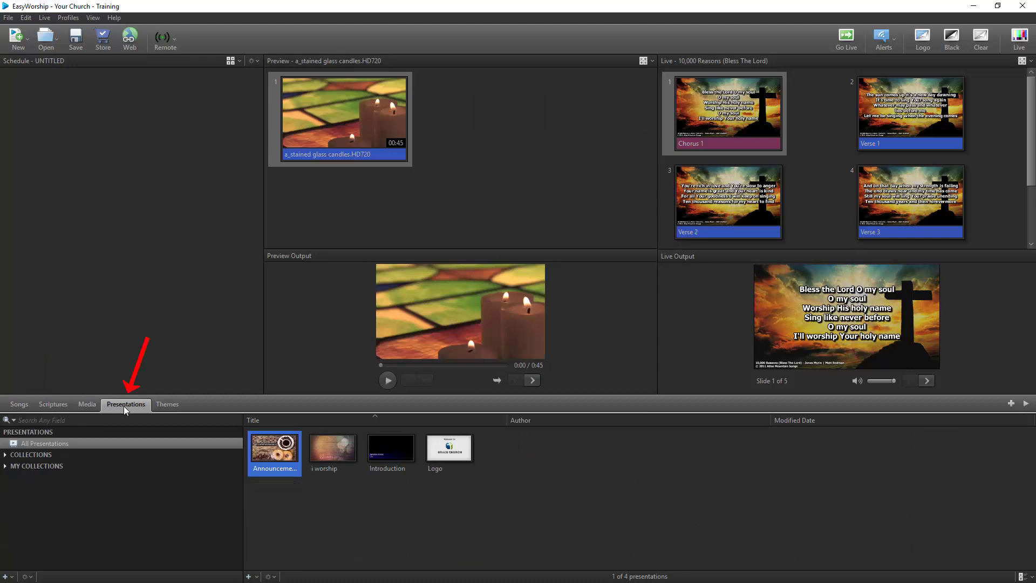
pyautogui.click(174, 406)
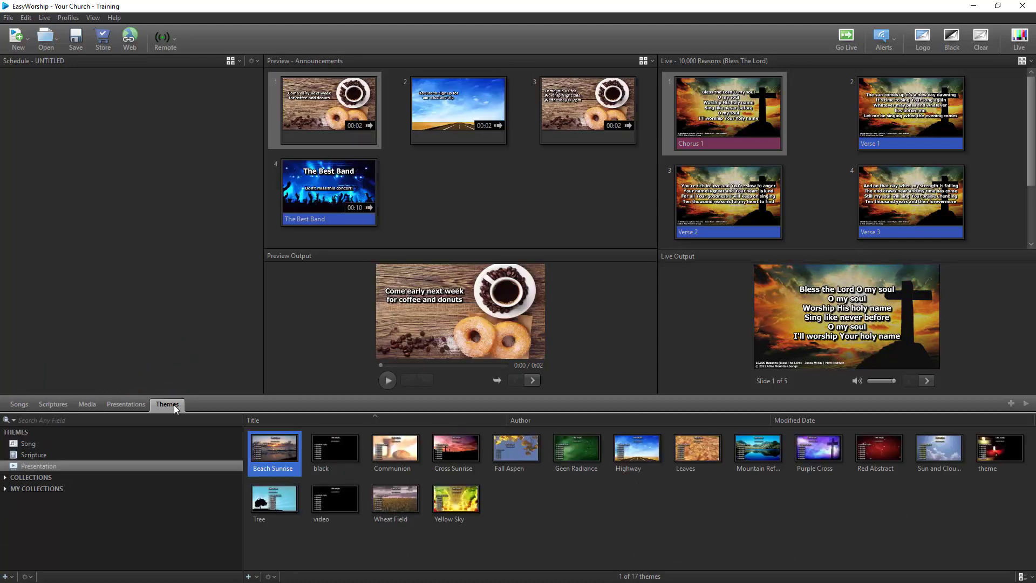
pyautogui.click(21, 403)
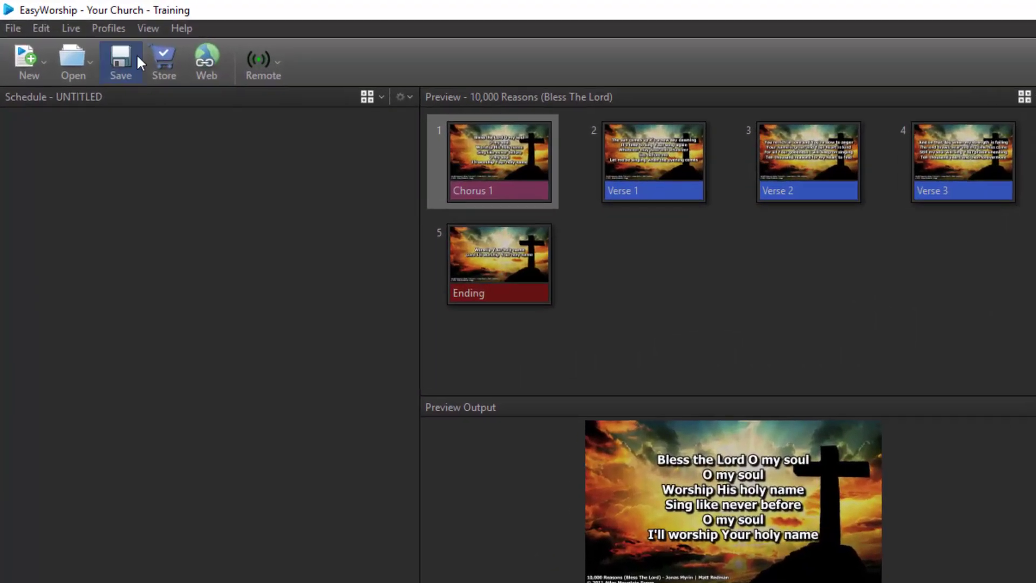
# Add 10,000 Reasons, A Heart Like Thine and A New Name In Glory to the schedule.
pyautogui.click(148, 28)
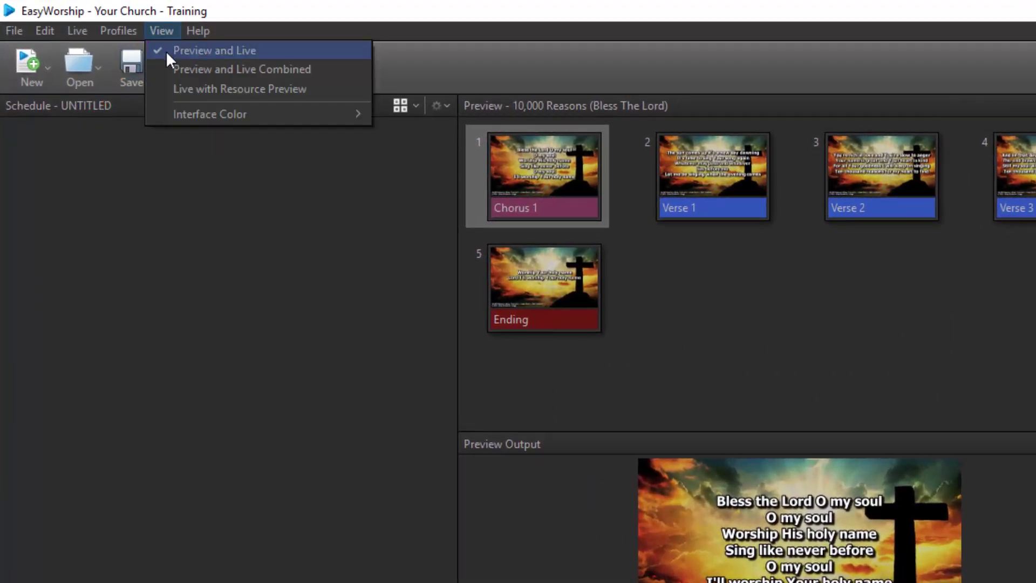
pyautogui.click(166, 50)
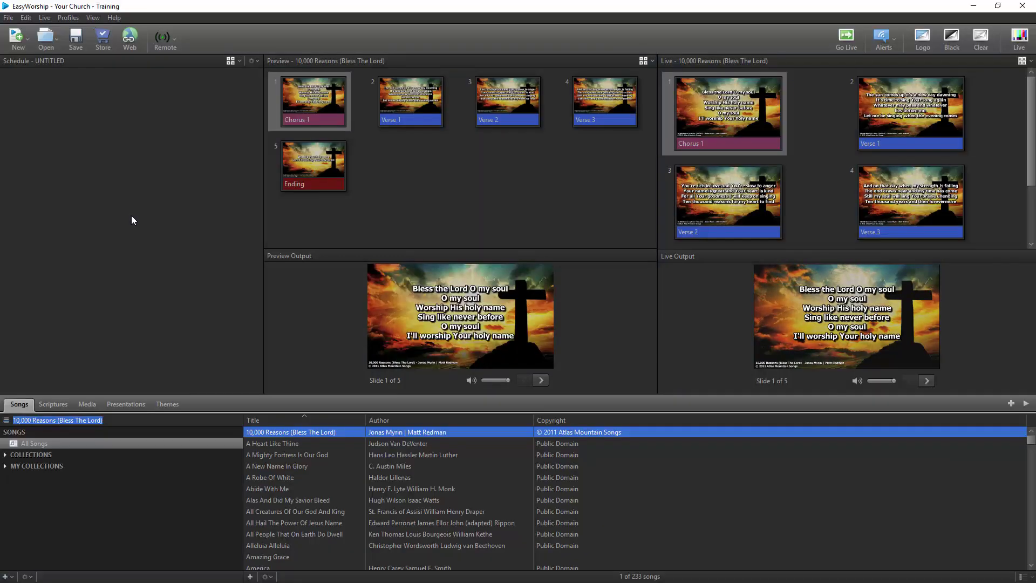
pyautogui.moveTo(280, 432); pyautogui.dragTo(212, 345)
pyautogui.moveTo(270, 445); pyautogui.dragTo(213, 373)
pyautogui.click(270, 465)
pyautogui.moveTo(270, 465); pyautogui.dragTo(176, 331)
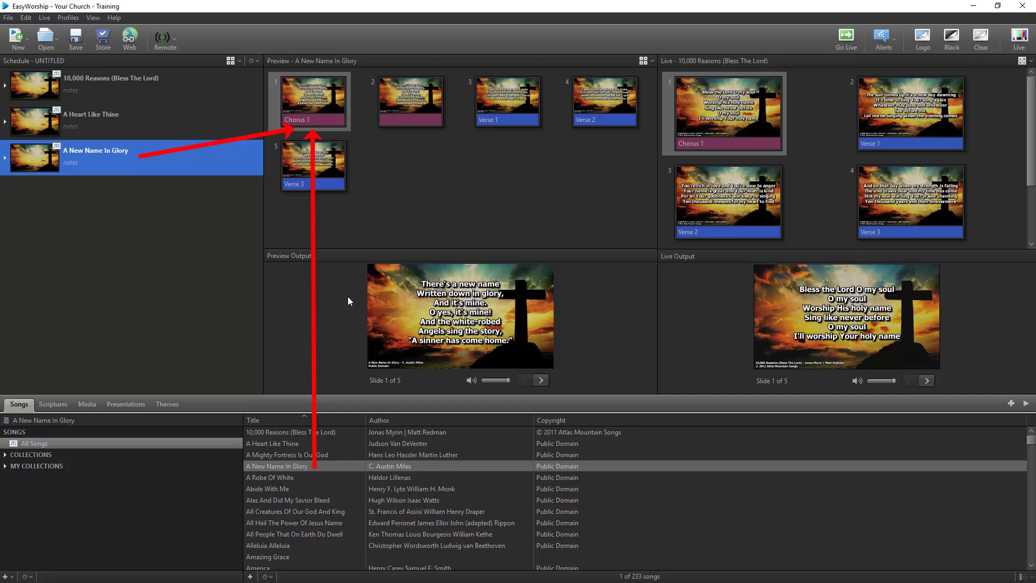
# Preview A New Name In Glory's slides, then send slide 2, Verse 2, Verse 3 and Chorus 1 live.
pyautogui.click(386, 106)
pyautogui.click(486, 106)
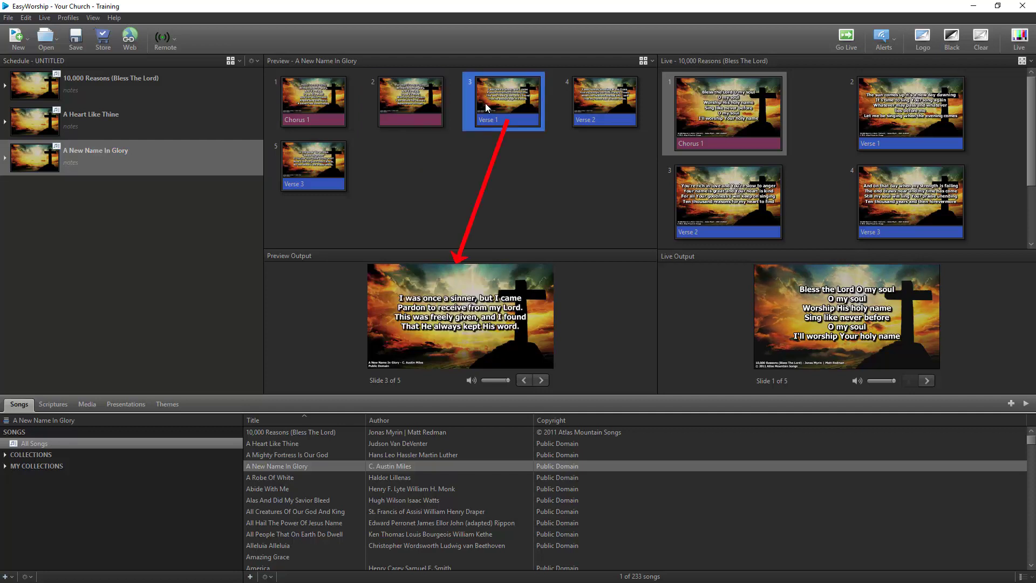
pyautogui.click(581, 102)
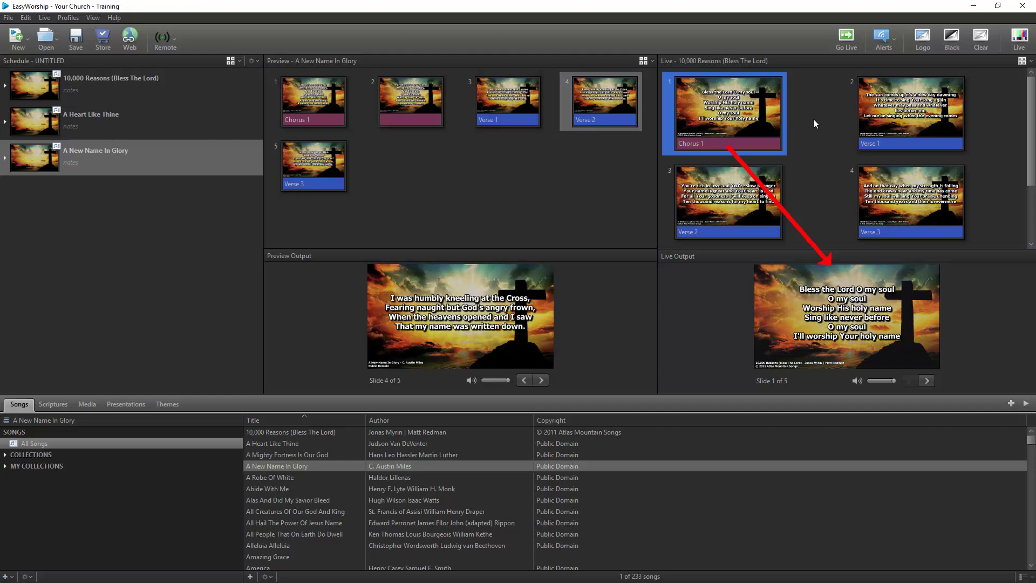
pyautogui.click(891, 118)
pyautogui.click(780, 191)
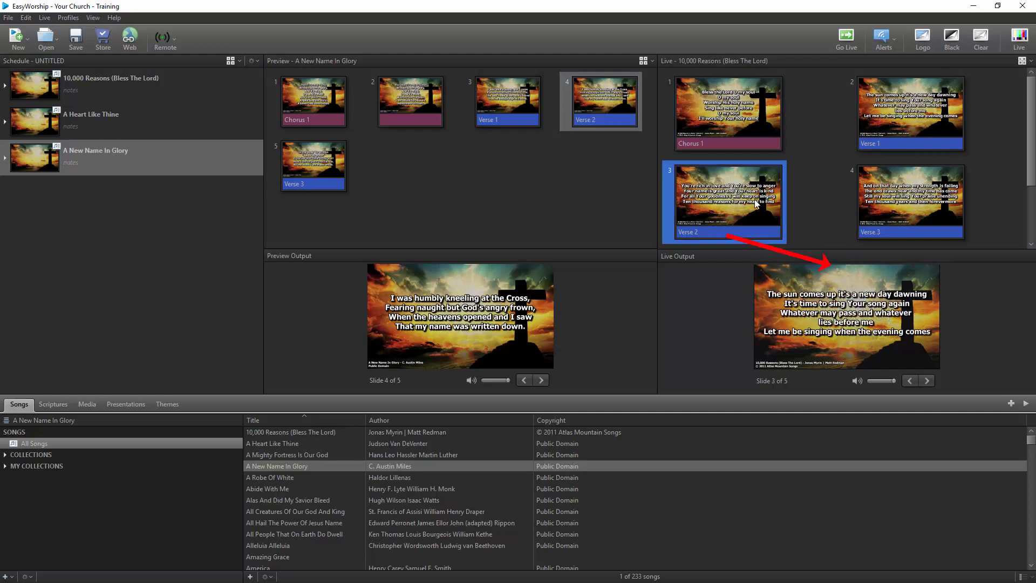
pyautogui.click(885, 200)
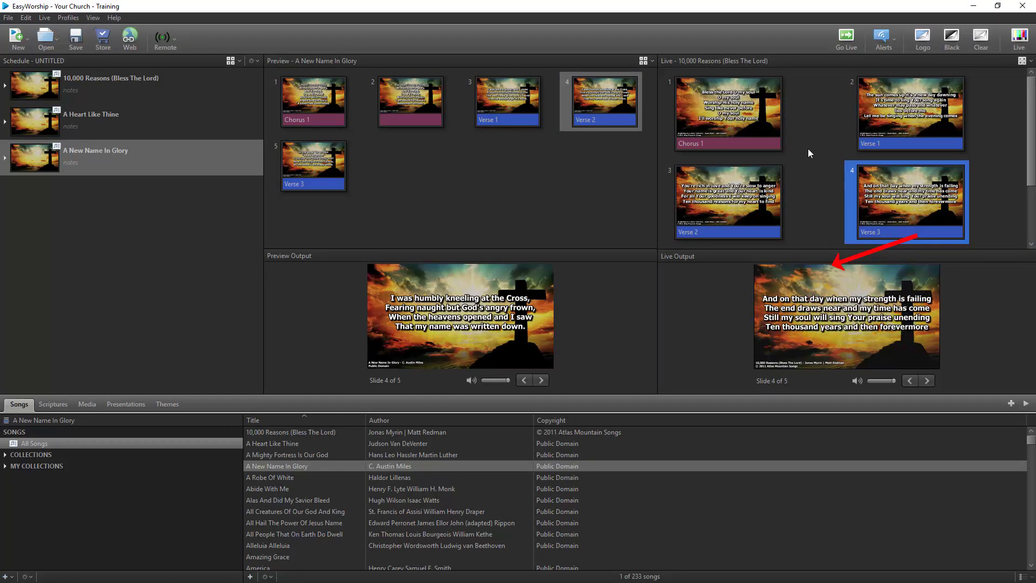
pyautogui.click(772, 129)
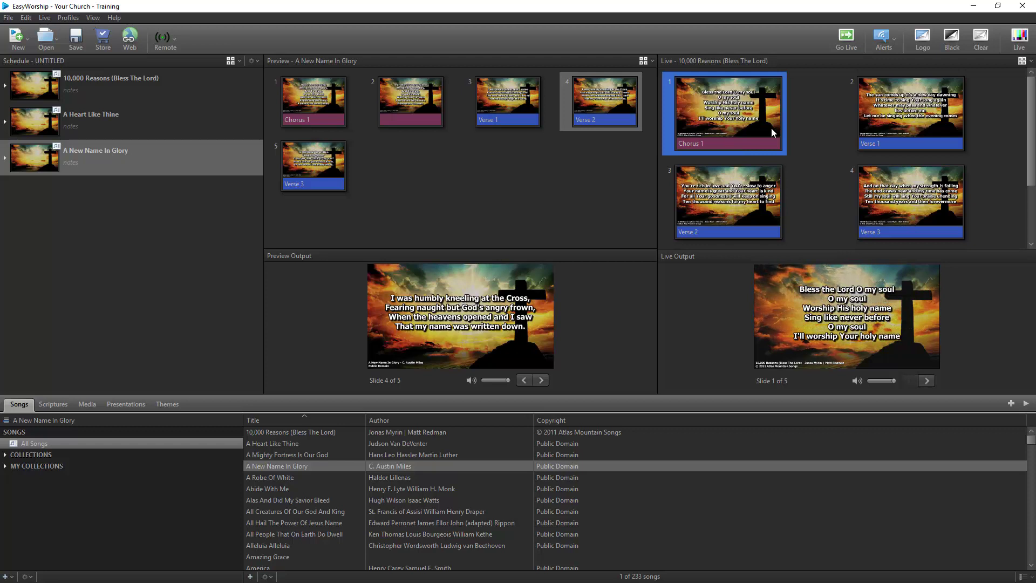
pyautogui.click(76, 19)
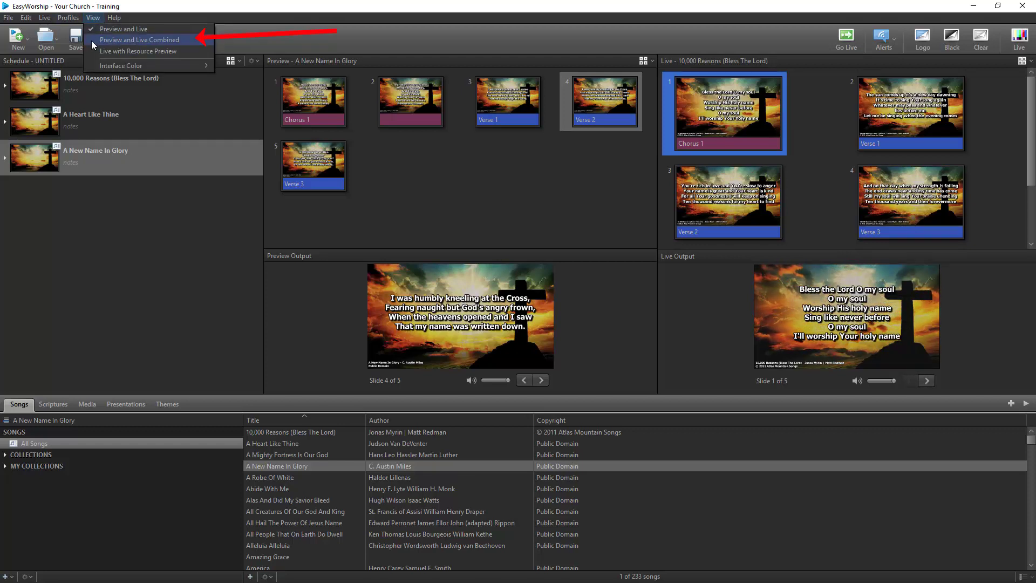
# Switch to the combined preview and live layout and load A Heart Like Thine into Live.
pyautogui.click(92, 40)
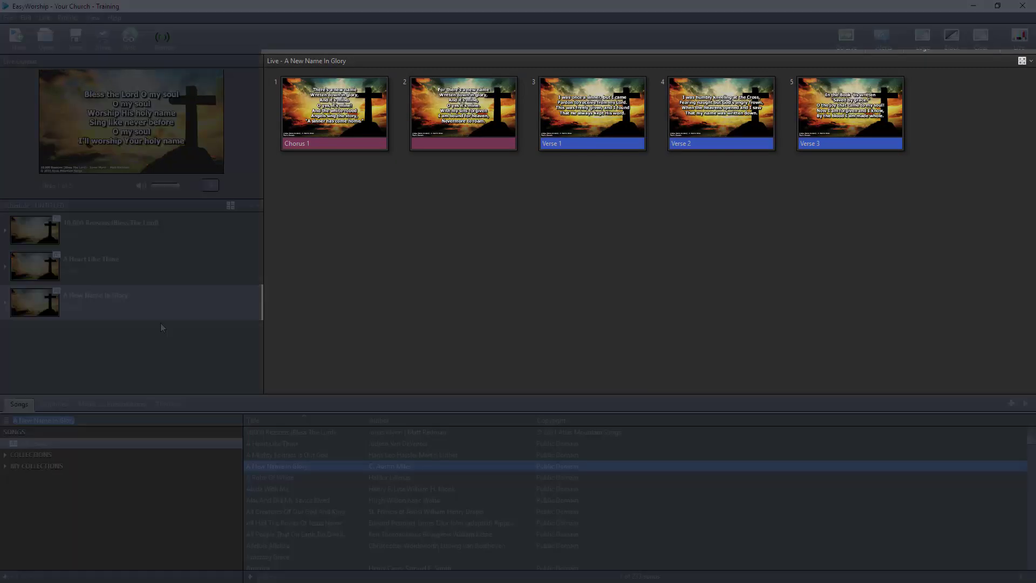
pyautogui.click(160, 273)
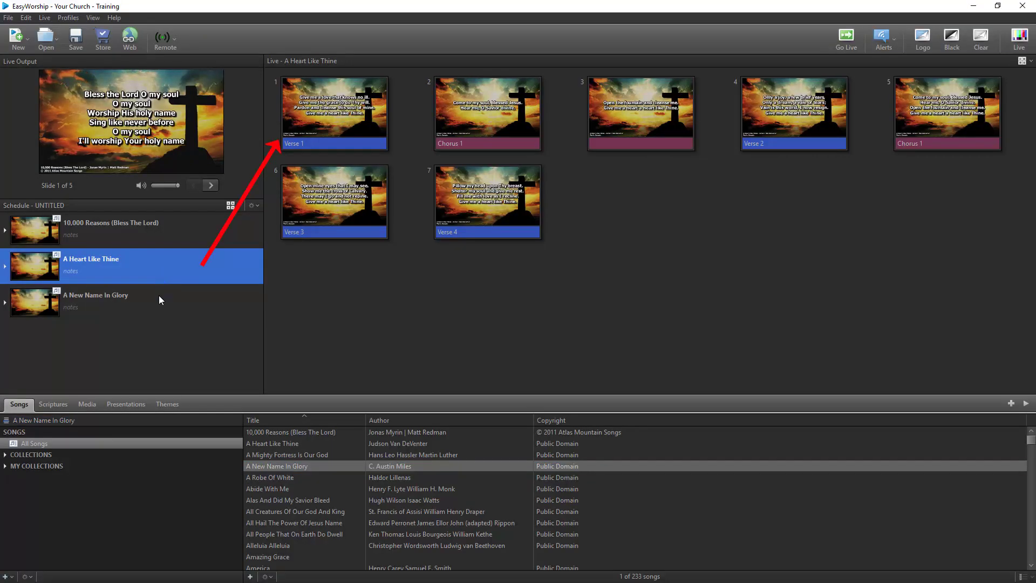
pyautogui.click(159, 296)
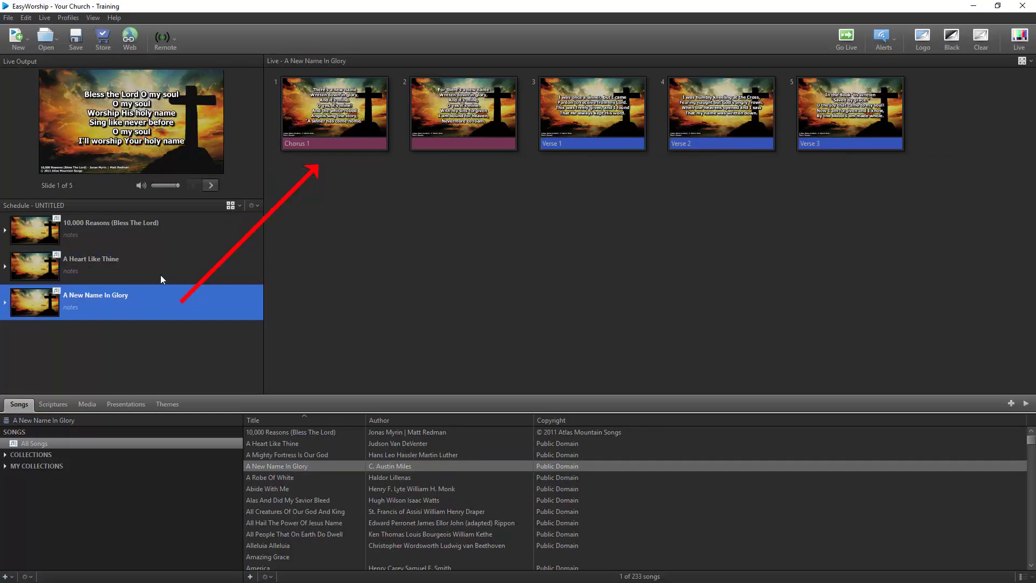
pyautogui.click(160, 274)
# Send Verse 1, Chorus 1 and slide 3 live, then load 10,000 Reasons into Live.
pyautogui.click(322, 123)
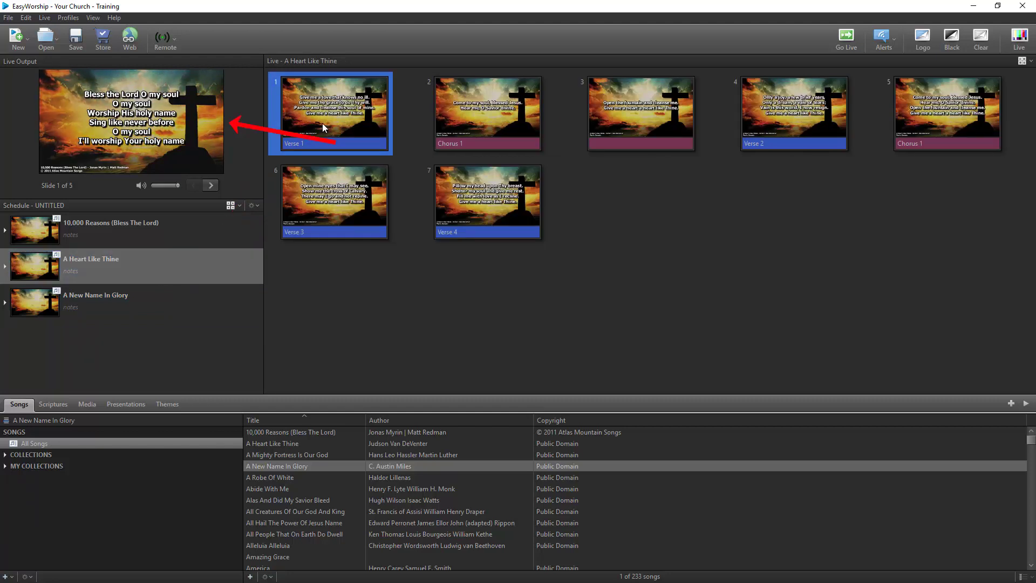
pyautogui.click(483, 110)
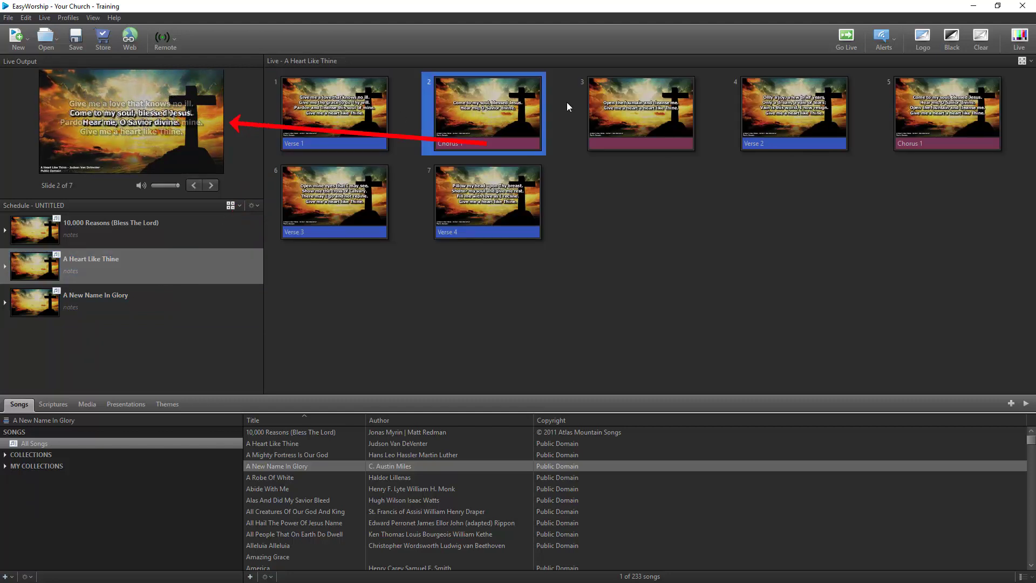
pyautogui.click(637, 111)
pyautogui.click(215, 229)
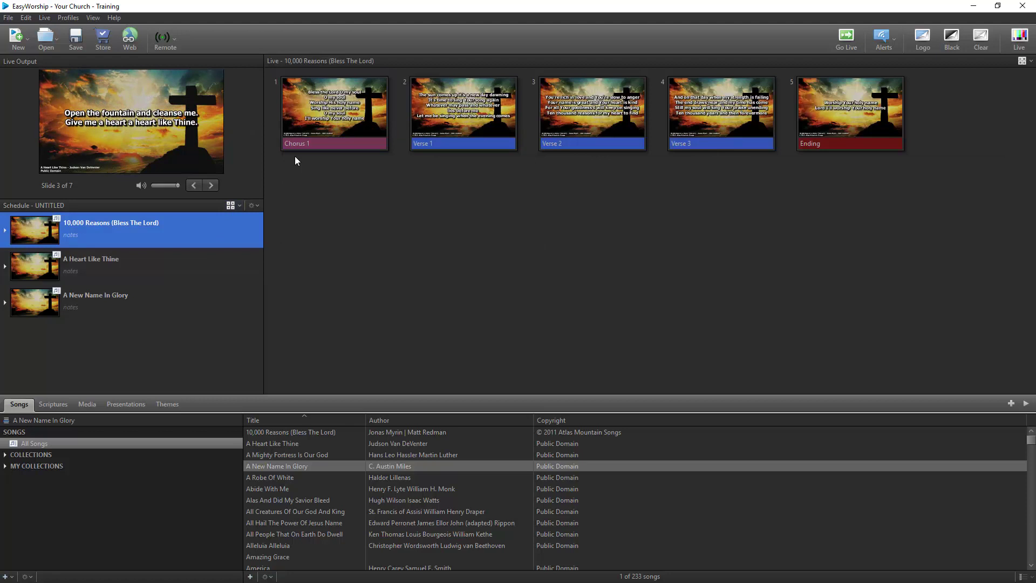
# Send Chorus 1 live, switch to Live with Resource Preview, and preview three library songs.
pyautogui.click(322, 118)
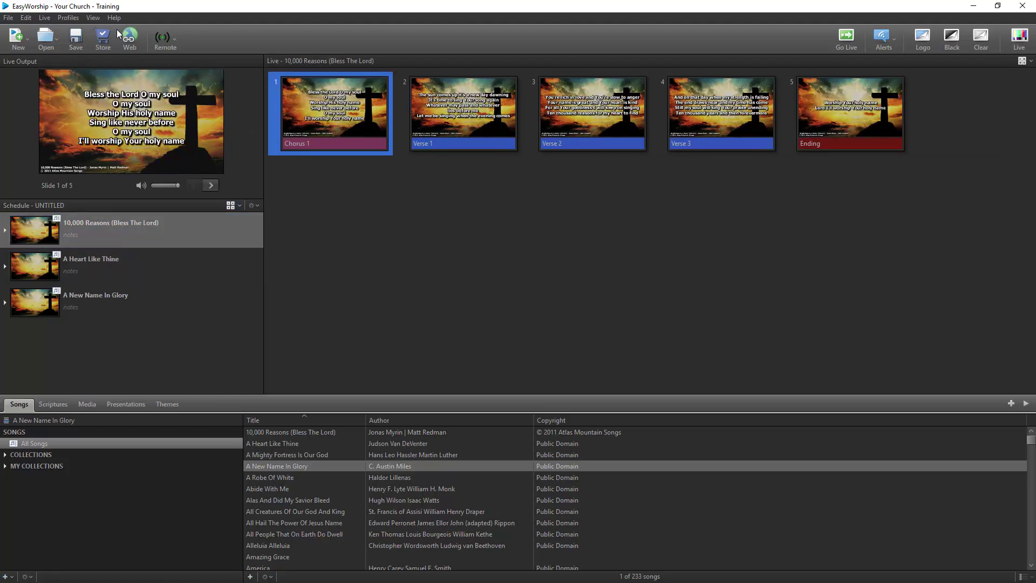
pyautogui.click(93, 17)
pyautogui.click(92, 52)
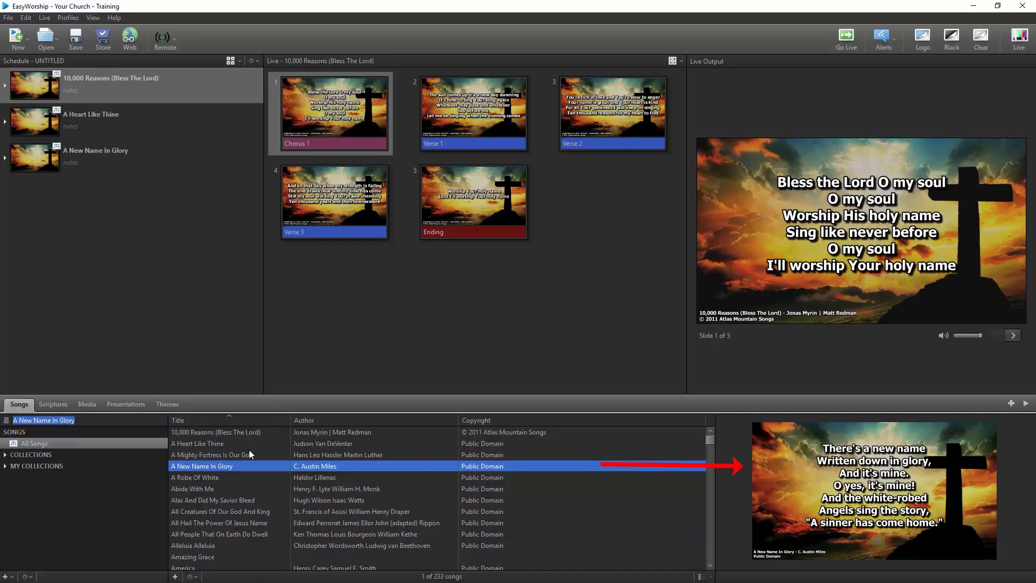
pyautogui.click(247, 454)
pyautogui.click(247, 445)
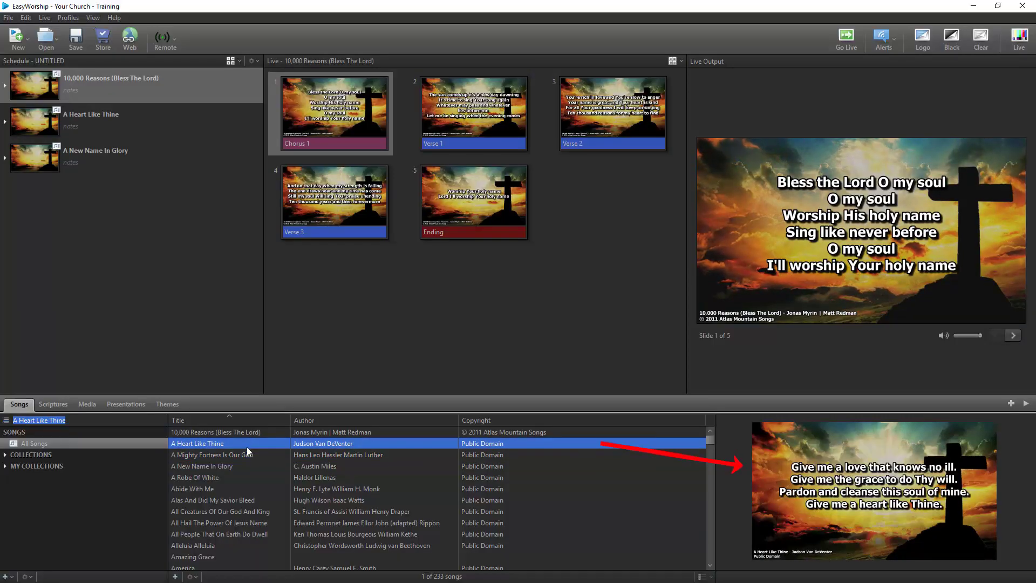
pyautogui.click(247, 435)
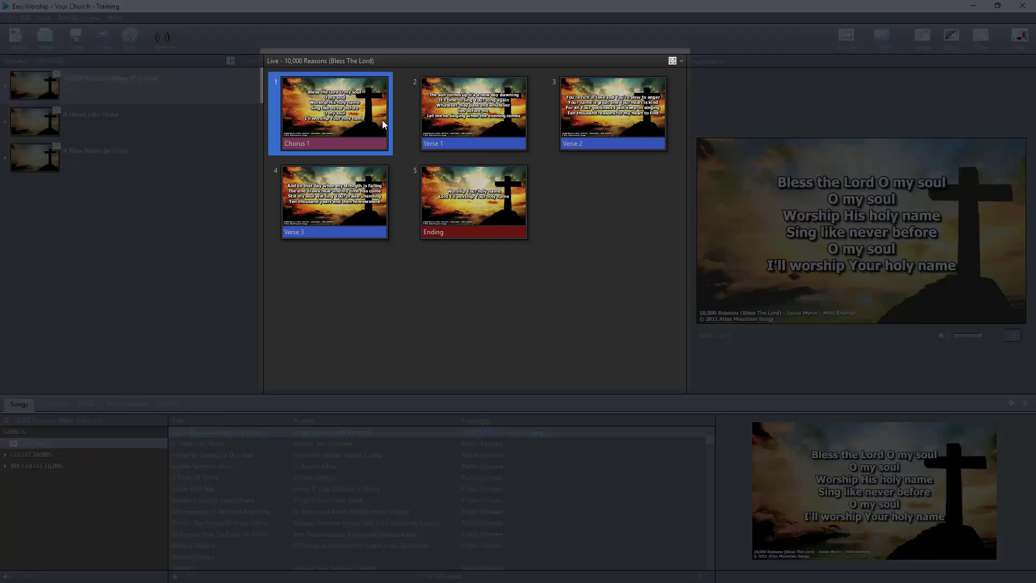
# Advance 10,000 Reasons live through Verse 1, Verse 2 and the Ending, then resize the slide panel.
pyautogui.click(439, 121)
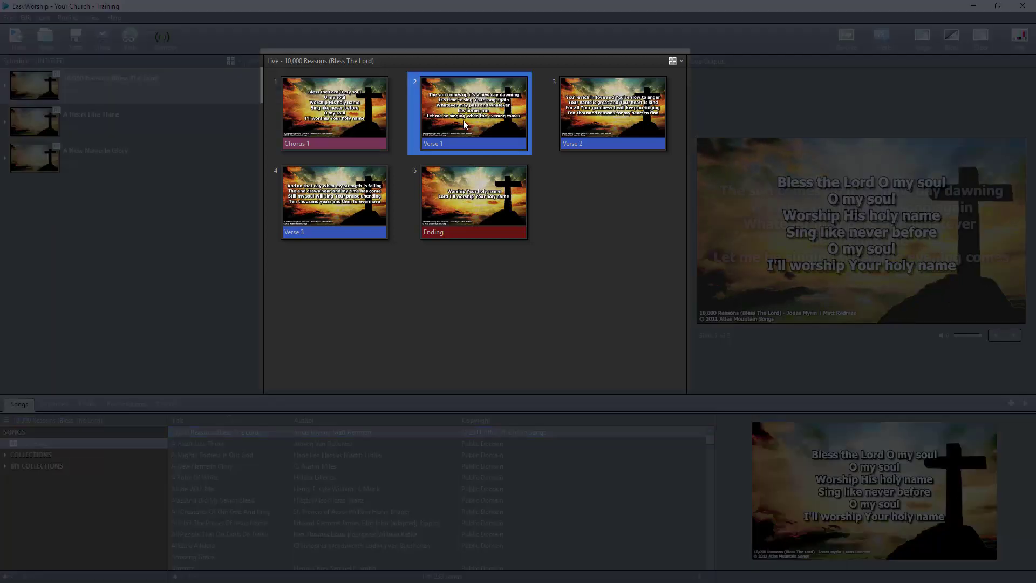
pyautogui.click(562, 121)
pyautogui.click(454, 189)
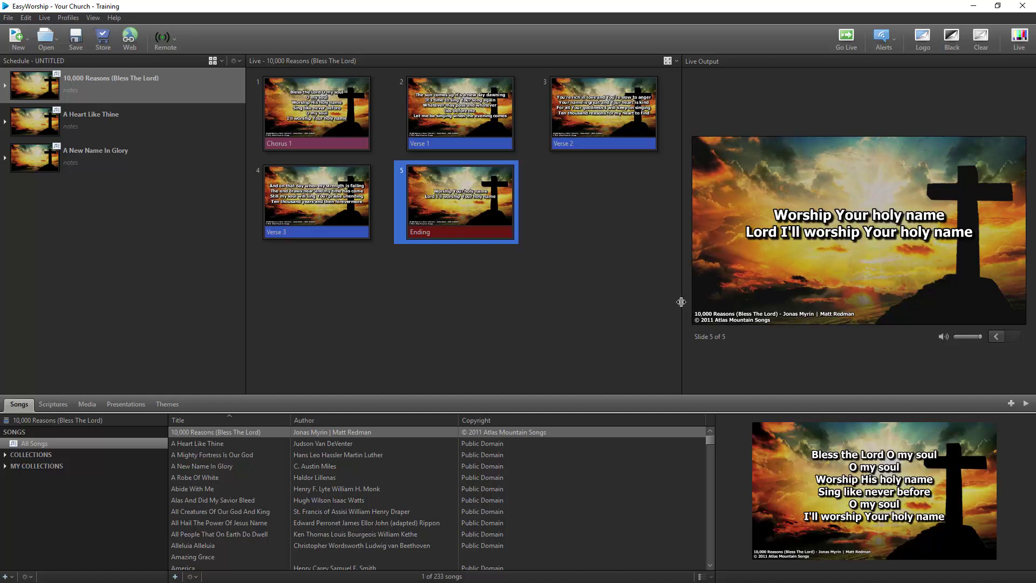
pyautogui.moveTo(679, 306); pyautogui.dragTo(675, 306)
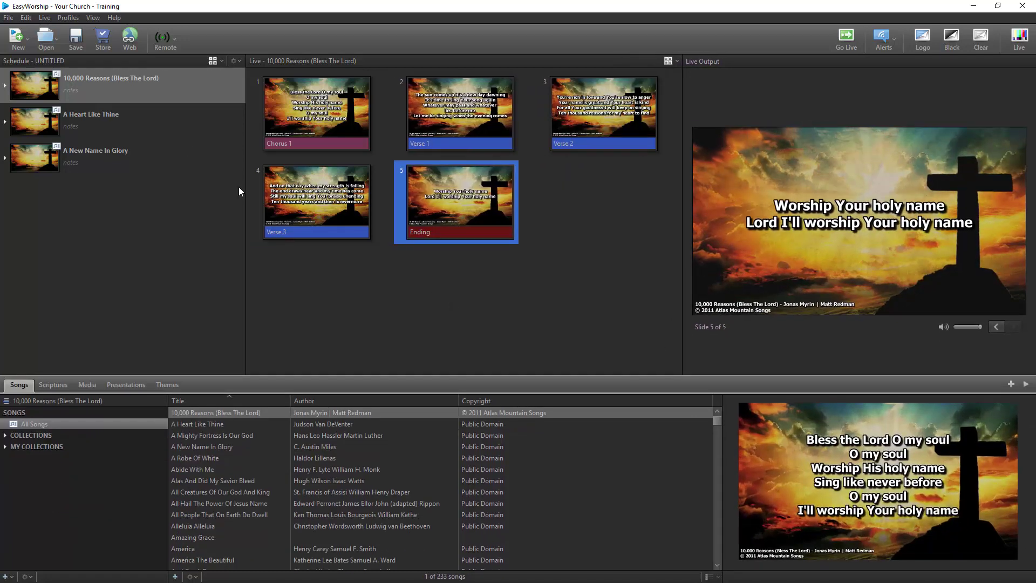
pyautogui.click(93, 18)
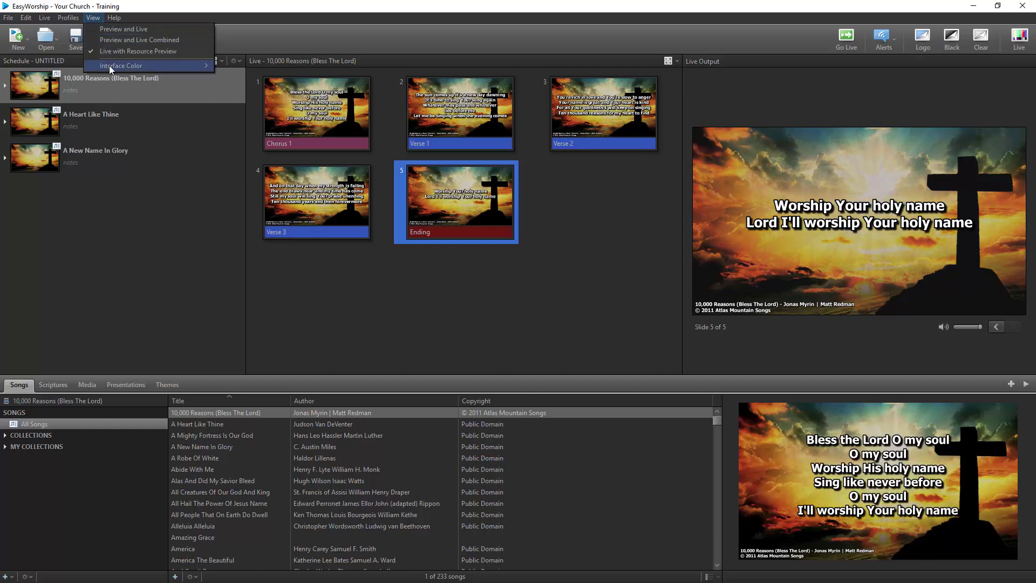
pyautogui.moveTo(177, 66)
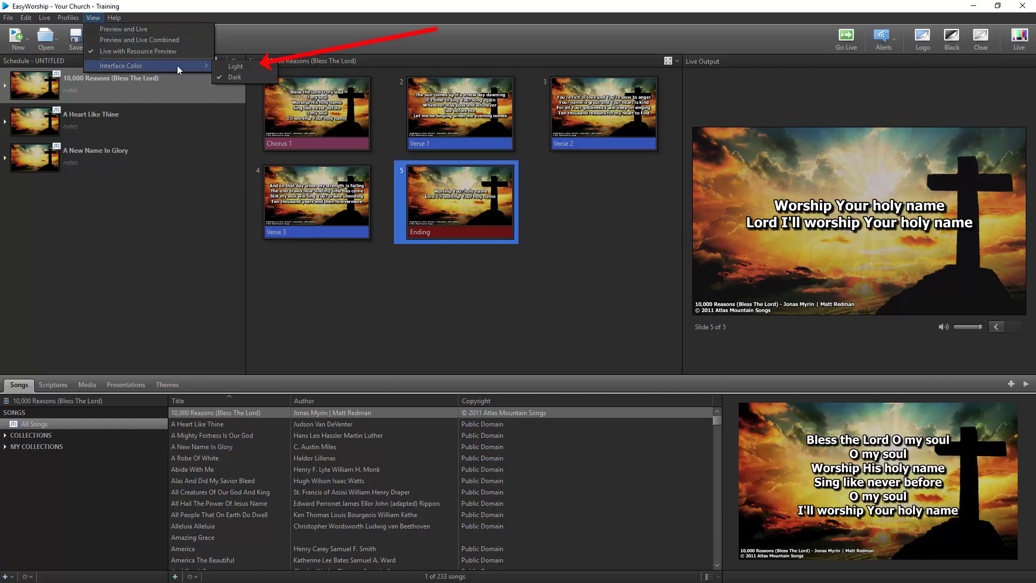
pyautogui.click(236, 66)
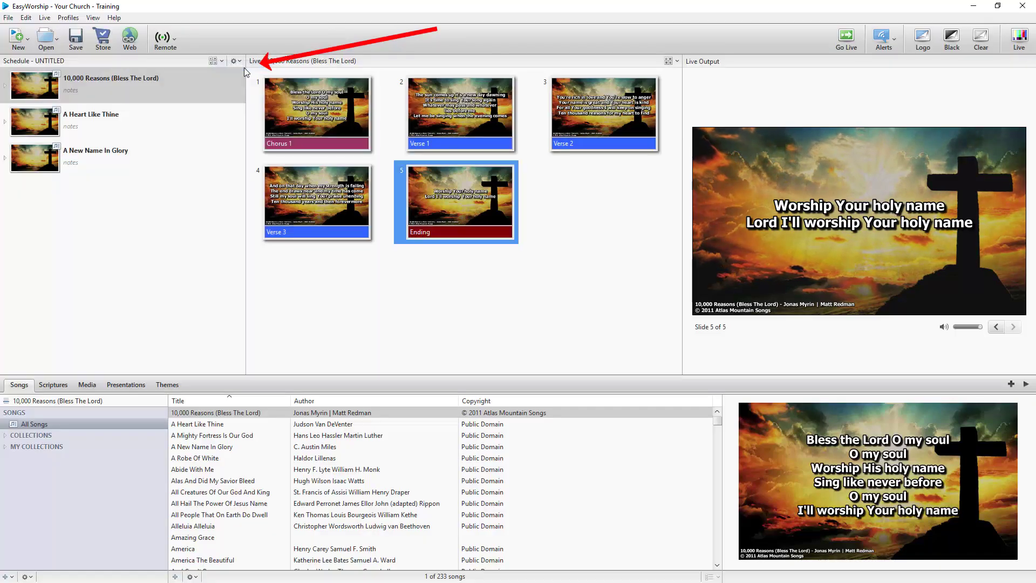
pyautogui.click(92, 18)
pyautogui.moveTo(155, 66)
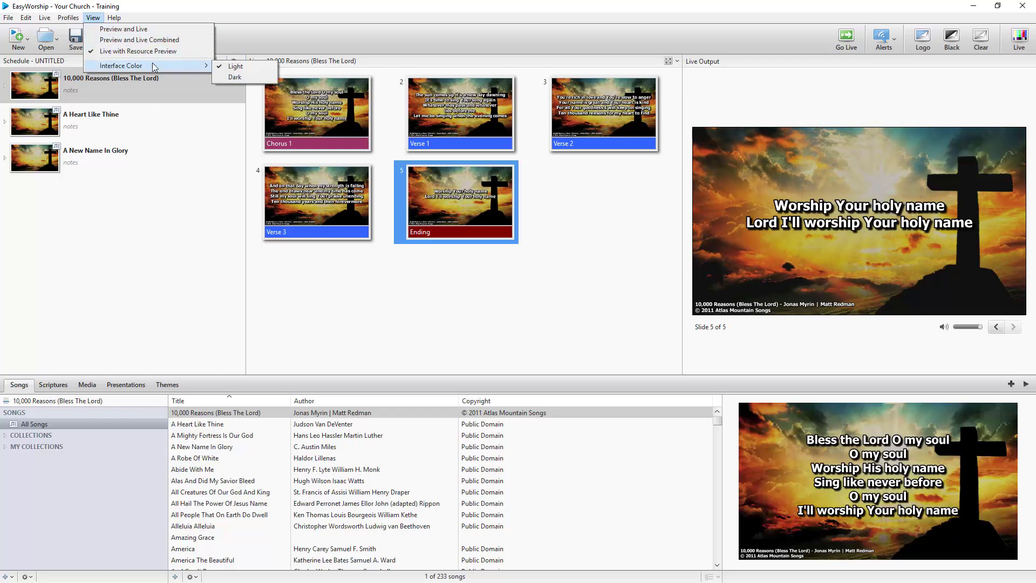
pyautogui.click(234, 77)
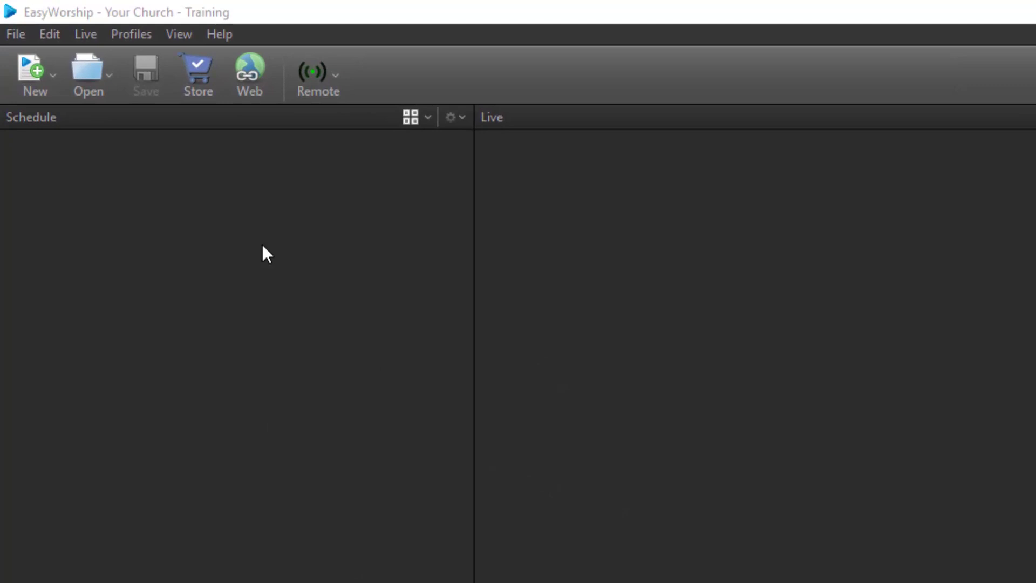
# Choose New Song… from the New dropdown to open the Song Editor.
pyautogui.click(36, 66)
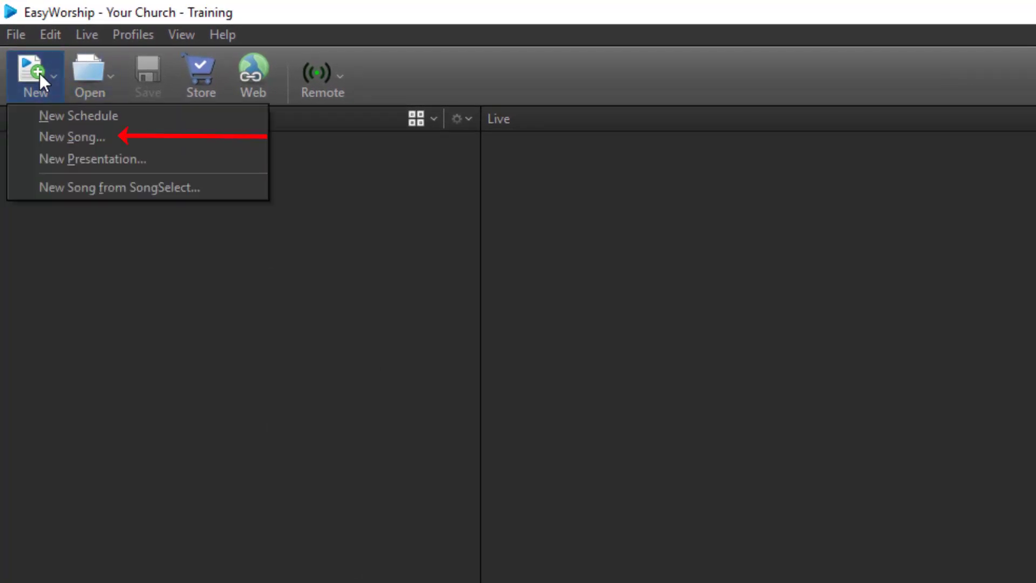
pyautogui.click(27, 138)
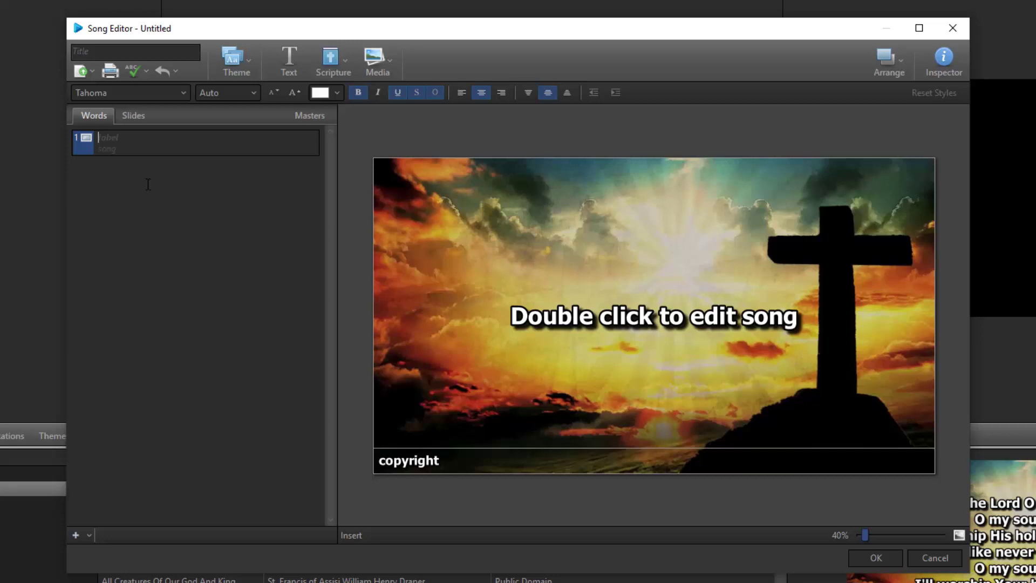
# Label slide 1 'Verse 1', enter the lyric 'Amazing Grace', and select that line.
pyautogui.write('V')
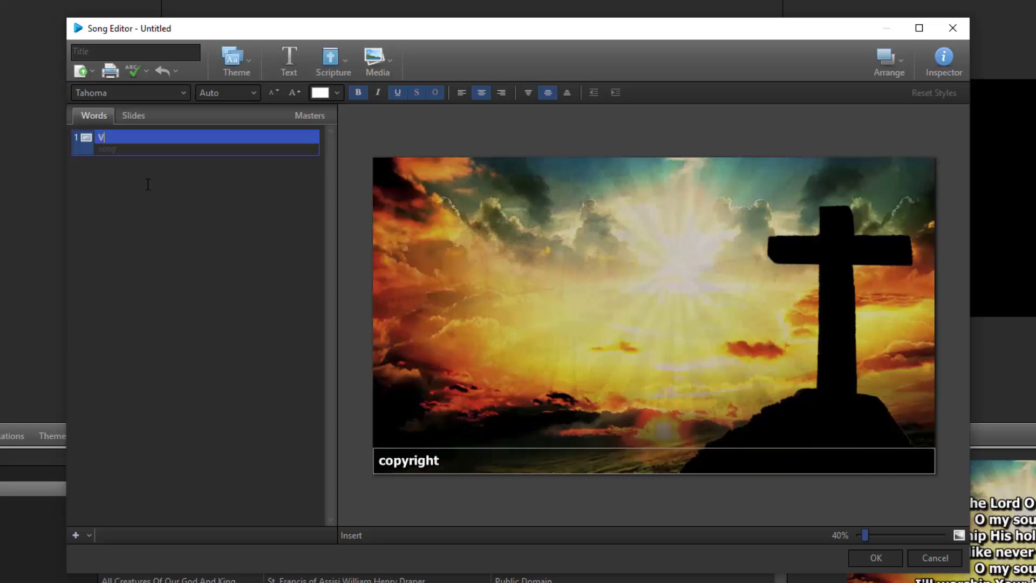
pyautogui.write('erse 1')
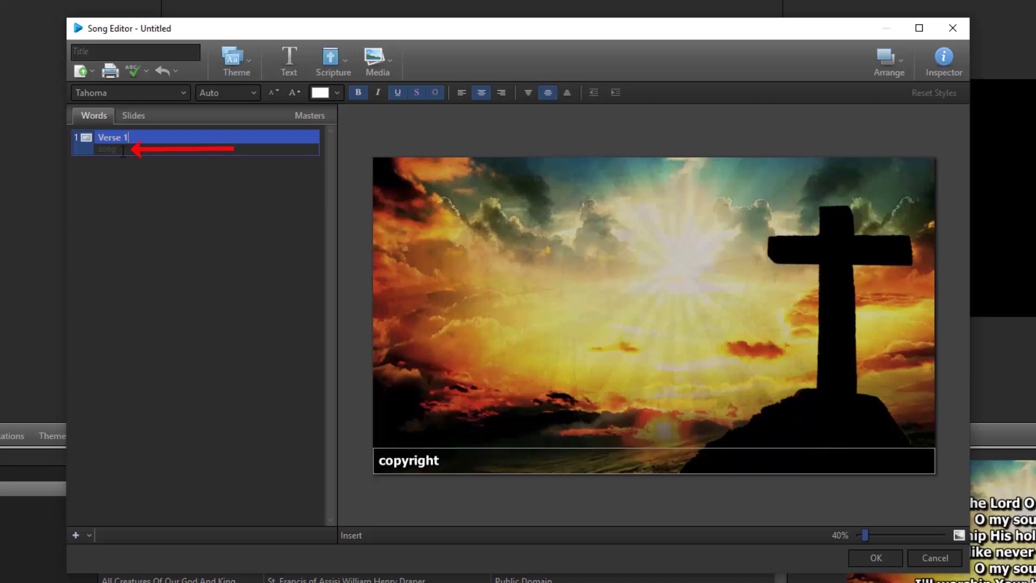
pyautogui.click(123, 152)
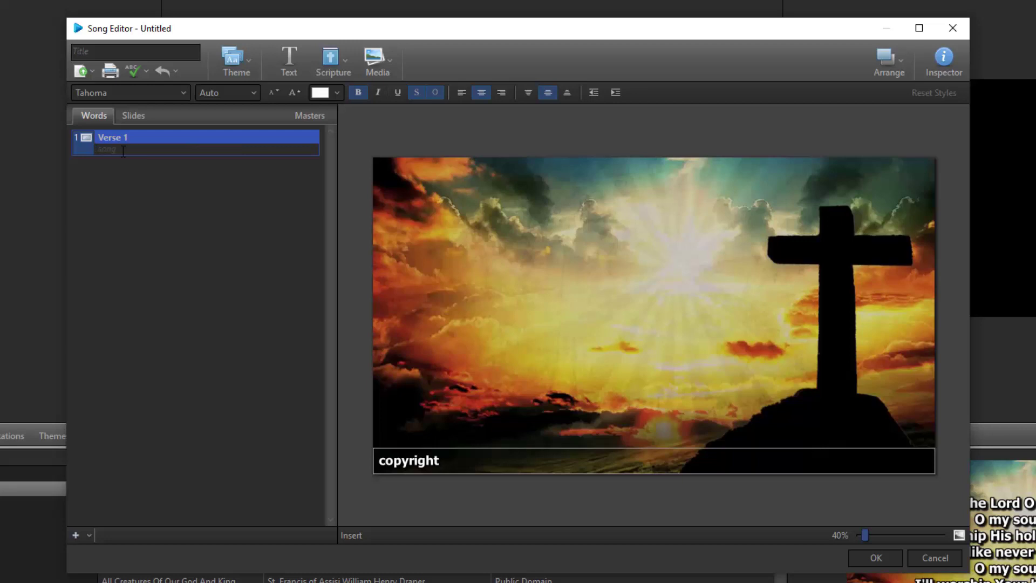
pyautogui.write('Amazing ')
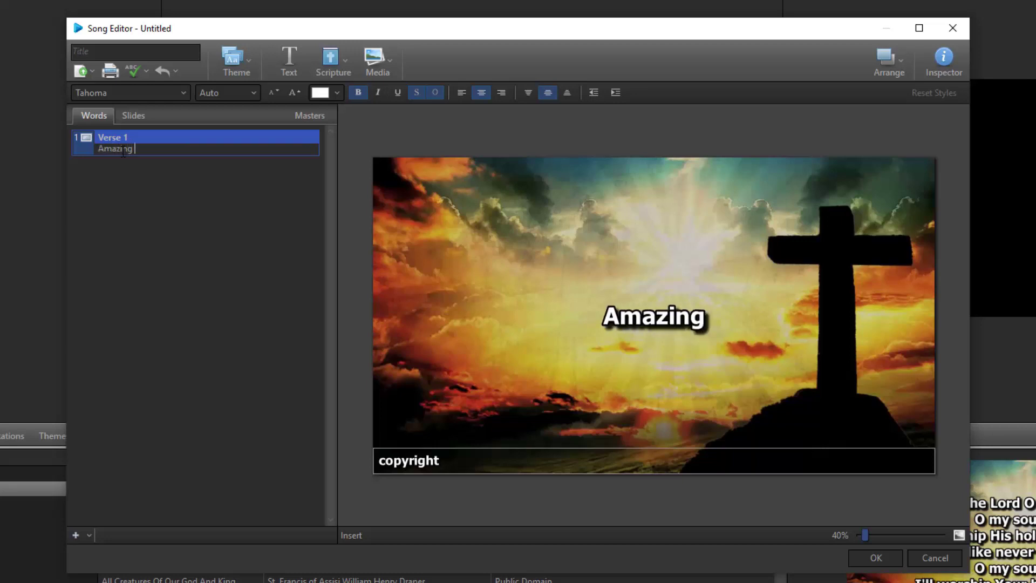
pyautogui.write('Grace')
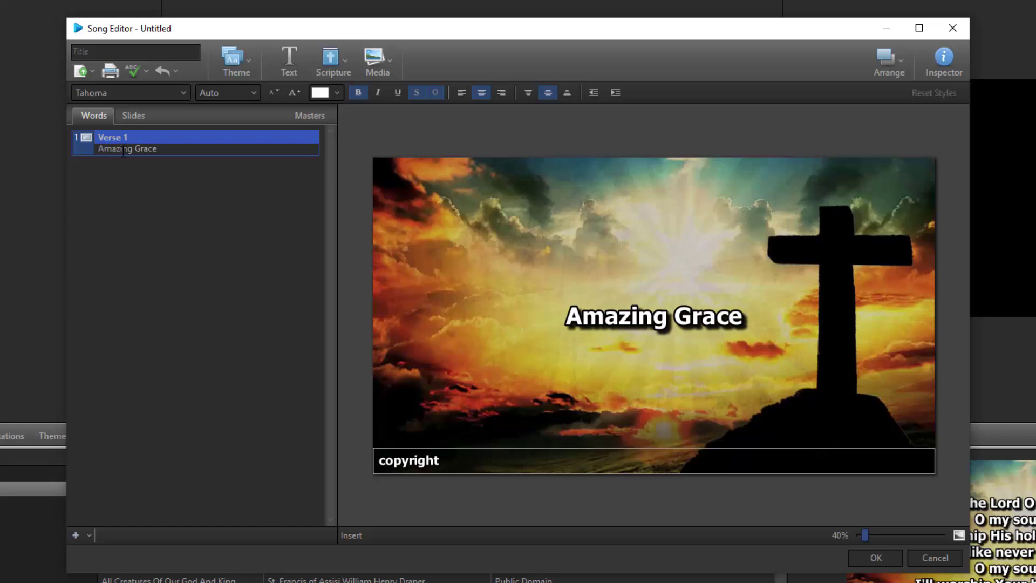
pyautogui.moveTo(158, 149); pyautogui.dragTo(100, 151)
# Paste the four Amazing Grace lyric lines without formatting and add a second slide.
pyautogui.rightClick(115, 148)
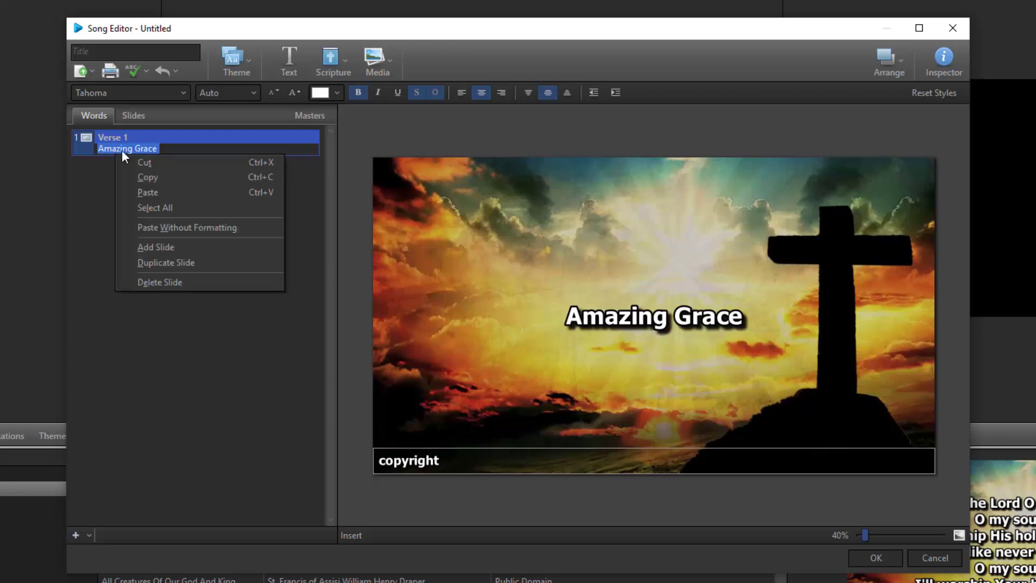
pyautogui.click(131, 228)
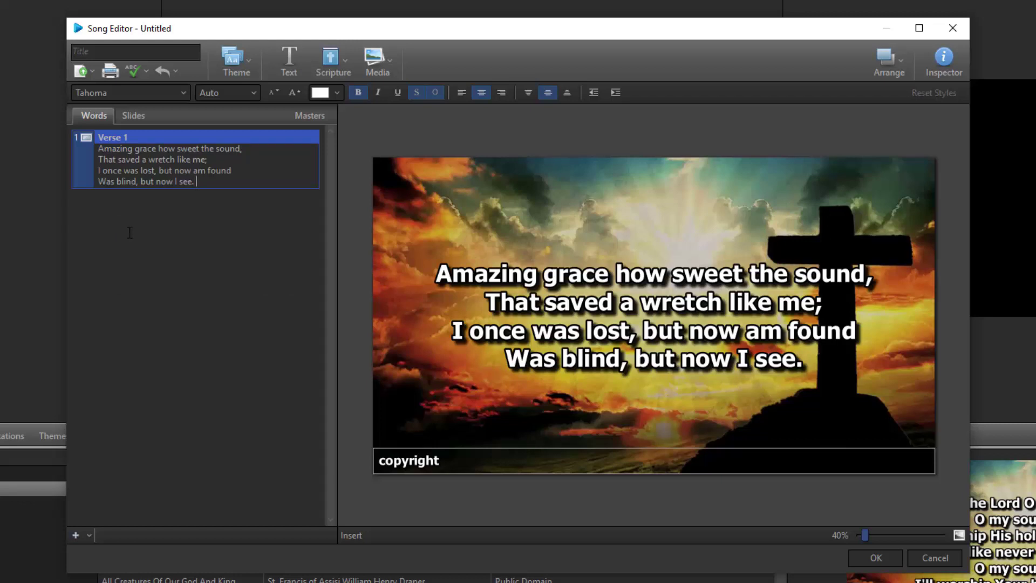
pyautogui.click(75, 536)
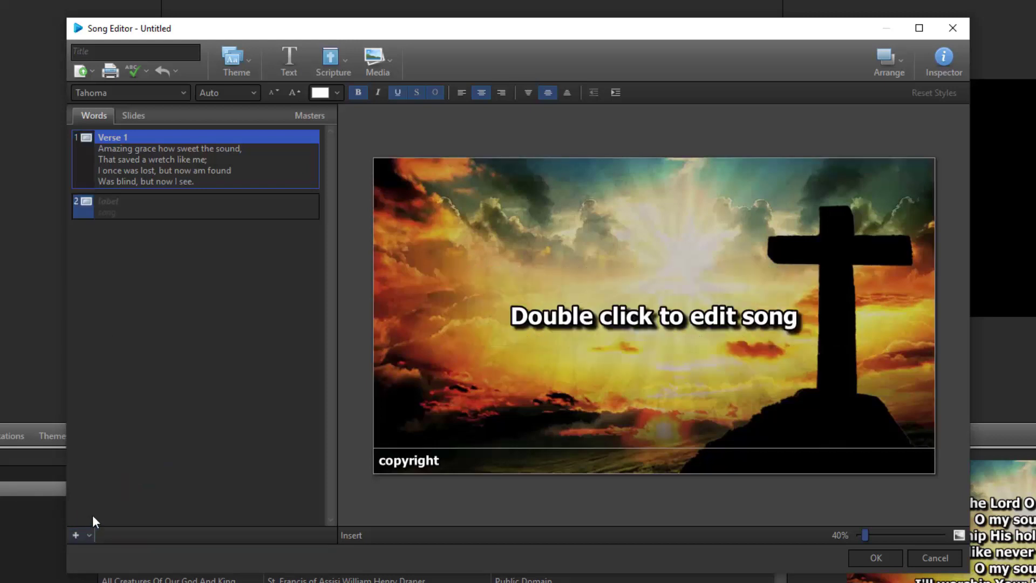
# Title the song 'Amazing Grace' and close the editor with OK.
pyautogui.click(126, 49)
pyautogui.write('A')
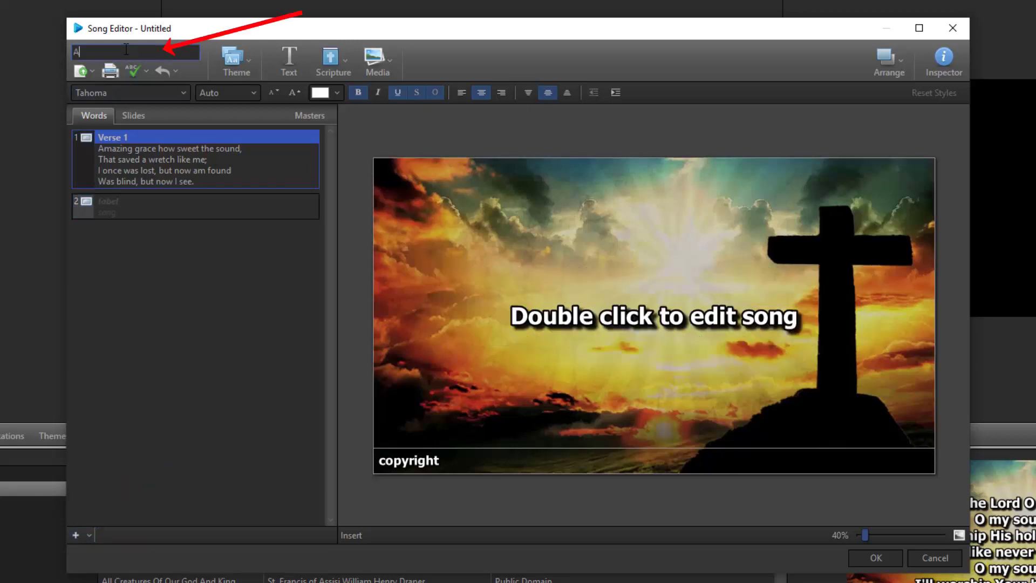
pyautogui.write('mazing Grac')
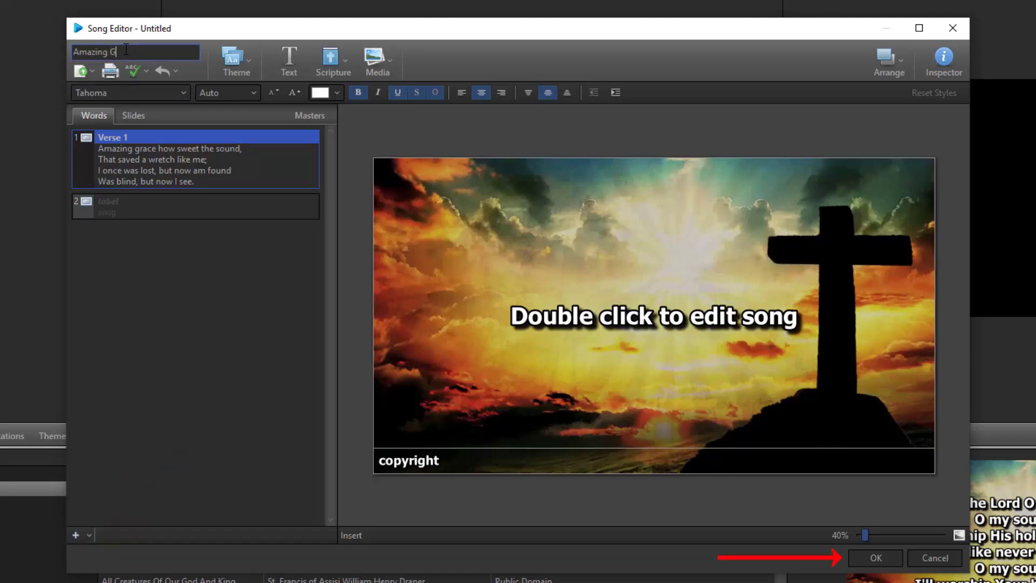
pyautogui.write('e')
pyautogui.click(862, 556)
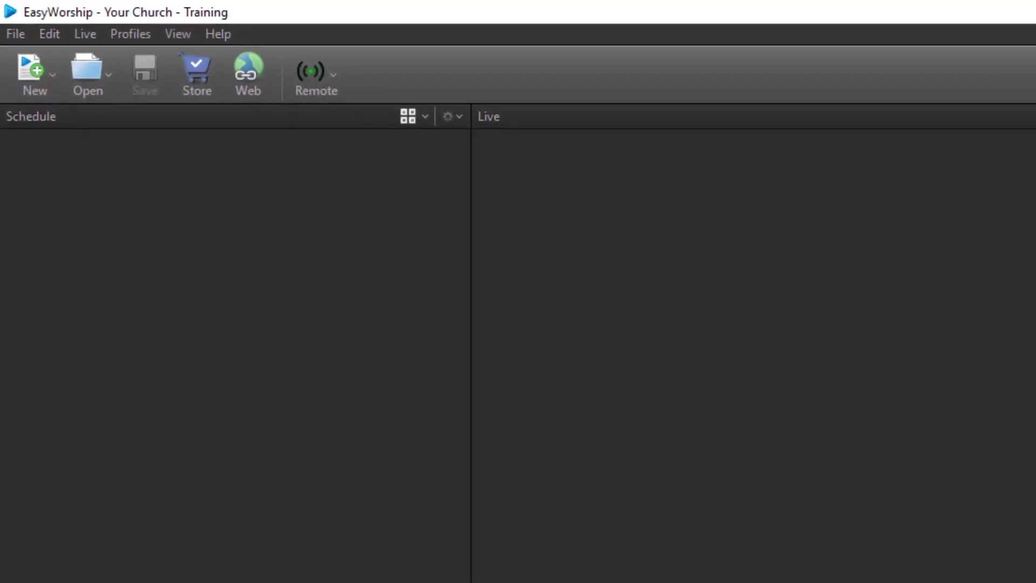
# Start a new song and import the Amazing Grace Rich Text lyrics file from the Desktop.
pyautogui.click(38, 74)
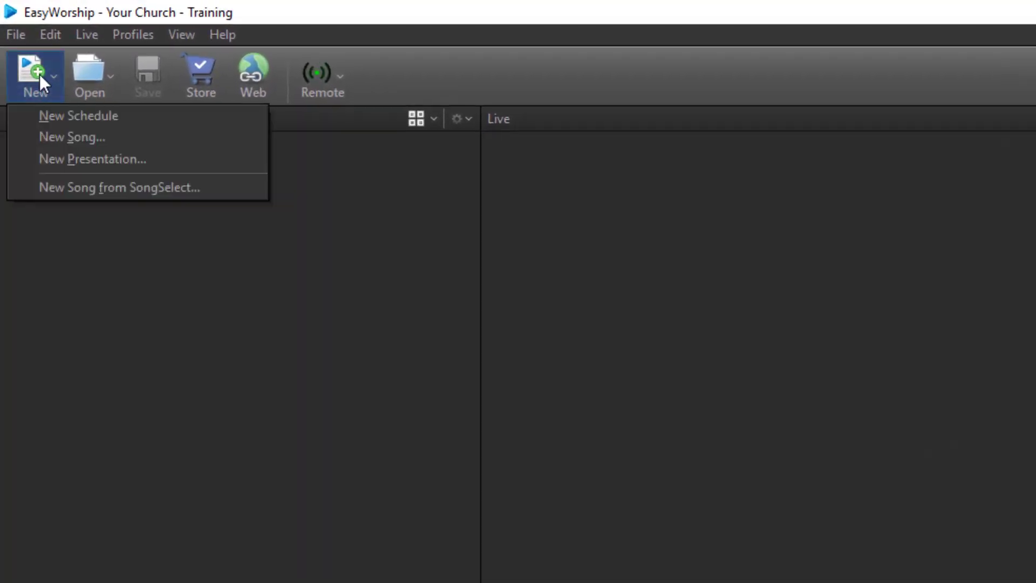
pyautogui.click(25, 135)
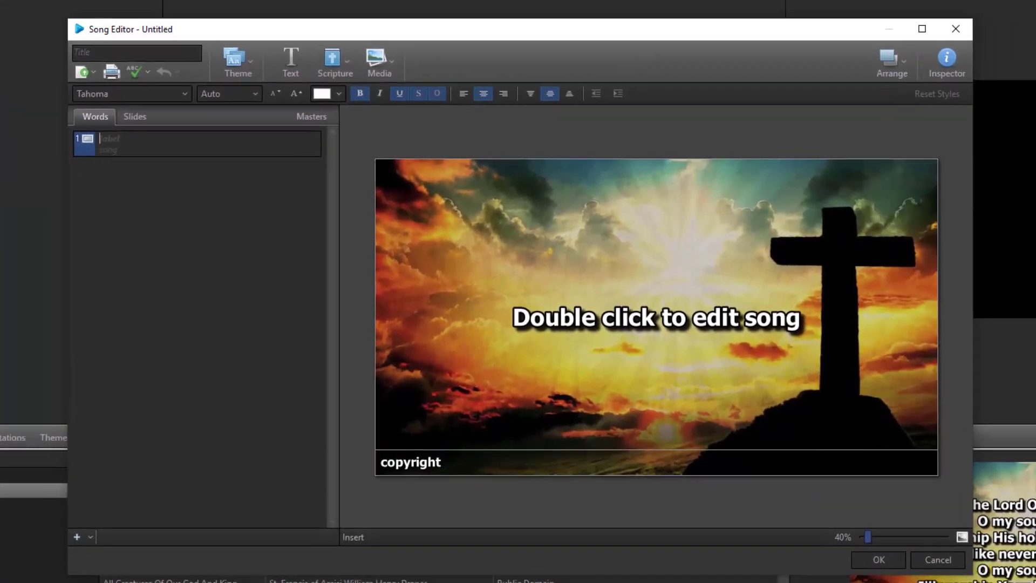
pyautogui.click(81, 71)
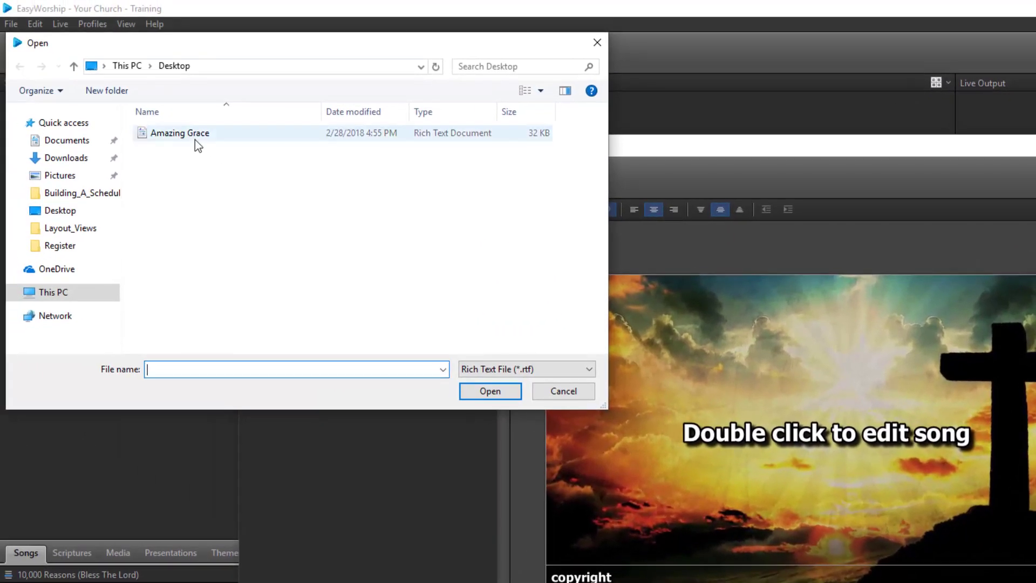
pyautogui.click(562, 374)
pyautogui.click(561, 381)
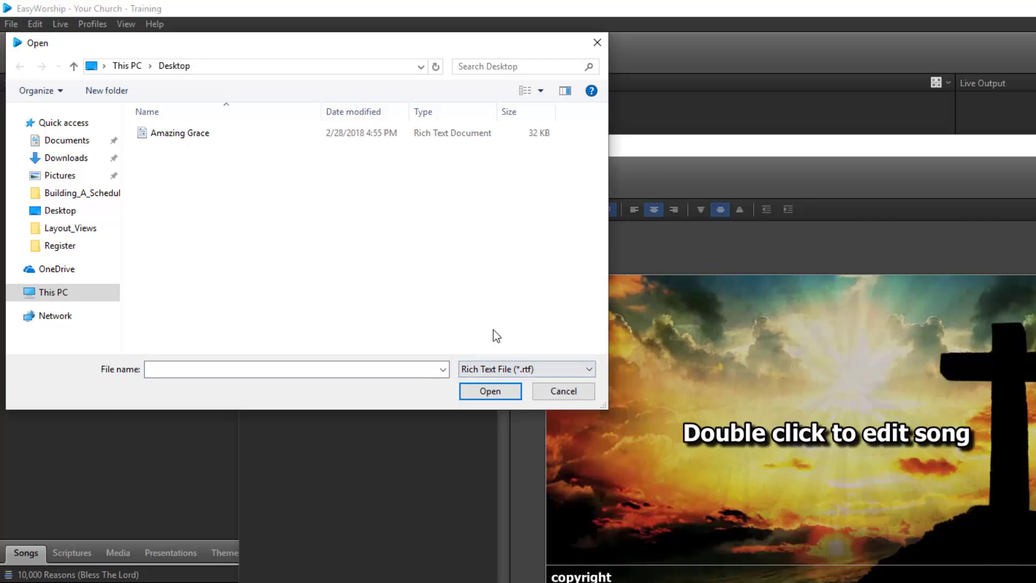
pyautogui.click(210, 141)
pyautogui.click(489, 391)
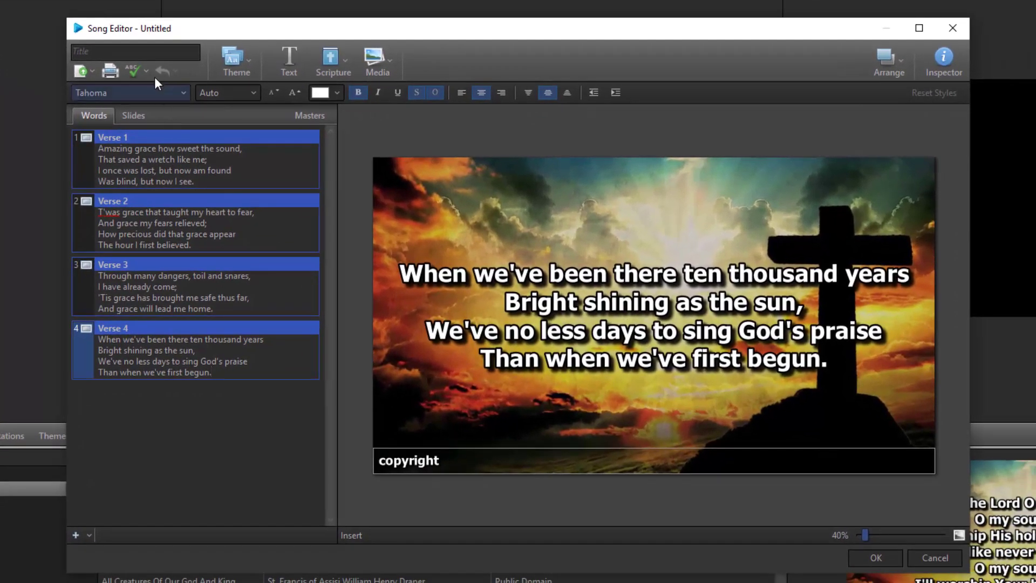
# Title the imported song 'Amazing Grace' and save it to the library.
pyautogui.click(185, 74)
pyautogui.write('Amazing Gr')
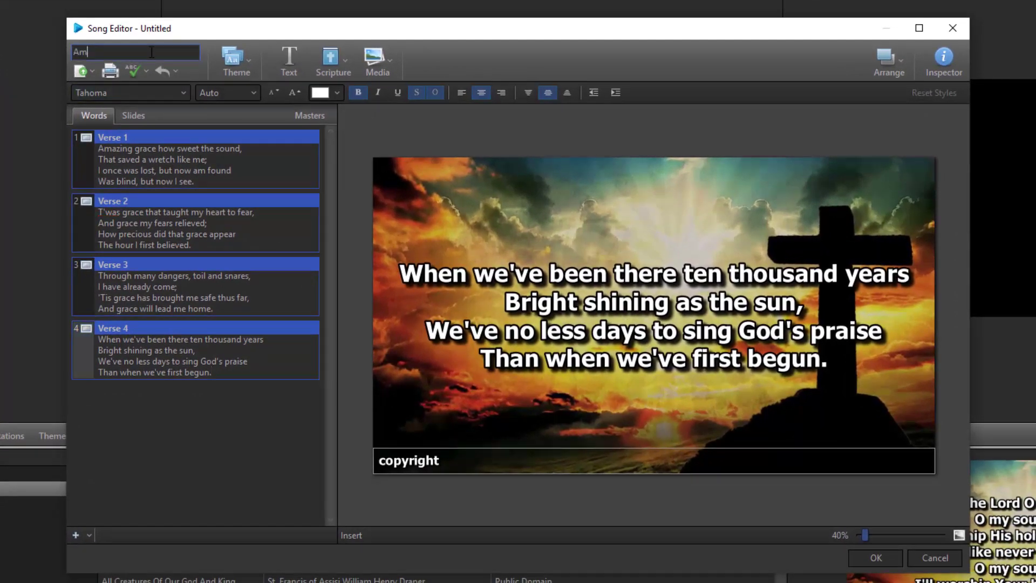
pyautogui.write('ace')
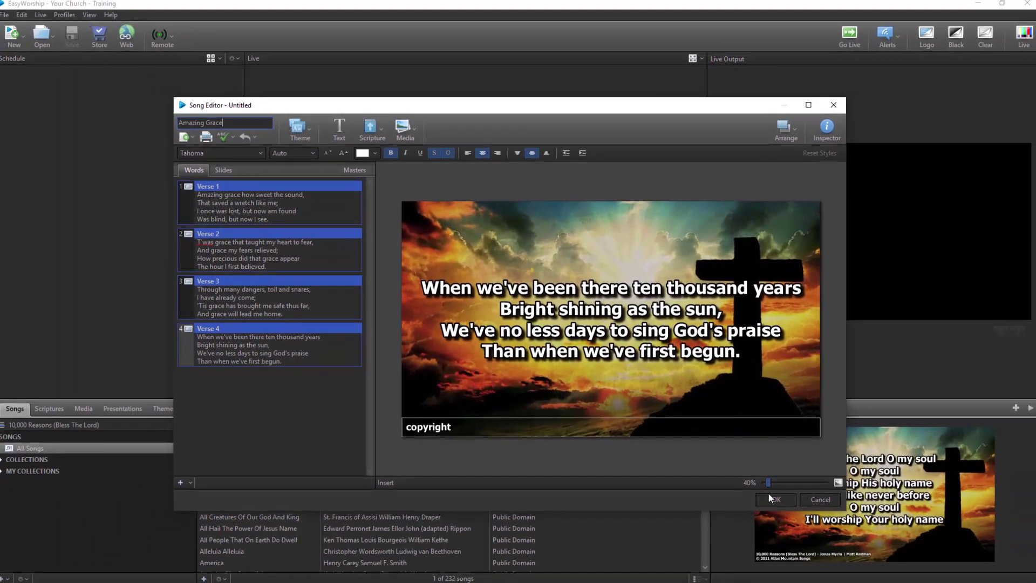
pyautogui.click(875, 557)
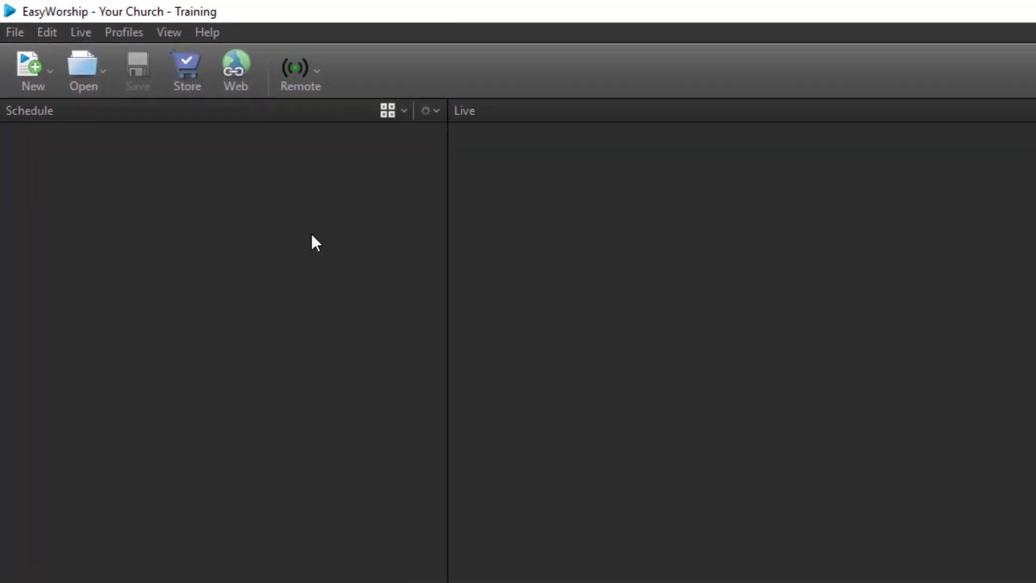
# Start a new song from SongSelect, sign in with the saved login, and list the CCLI Top 100.
pyautogui.click(50, 77)
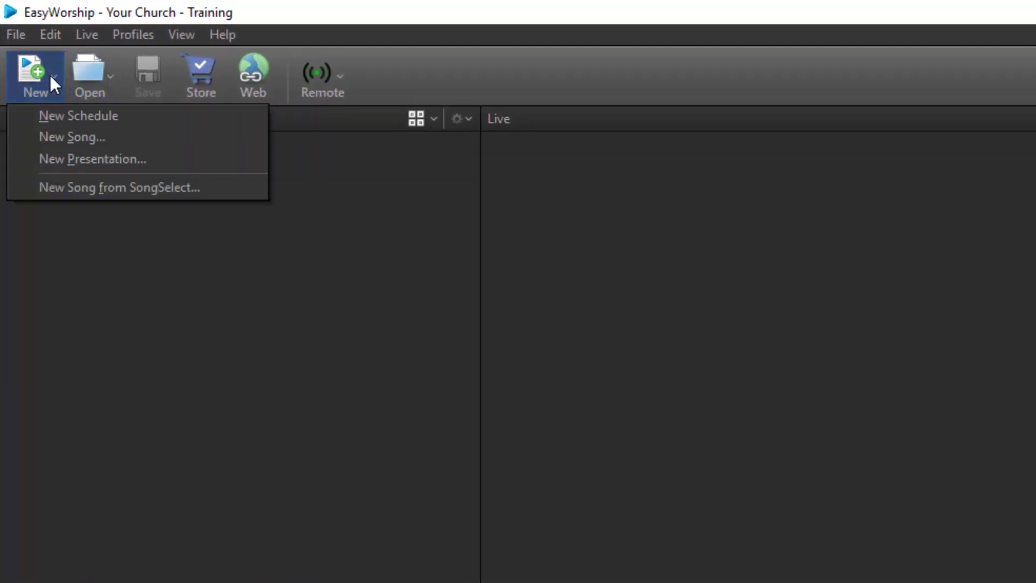
pyautogui.click(49, 187)
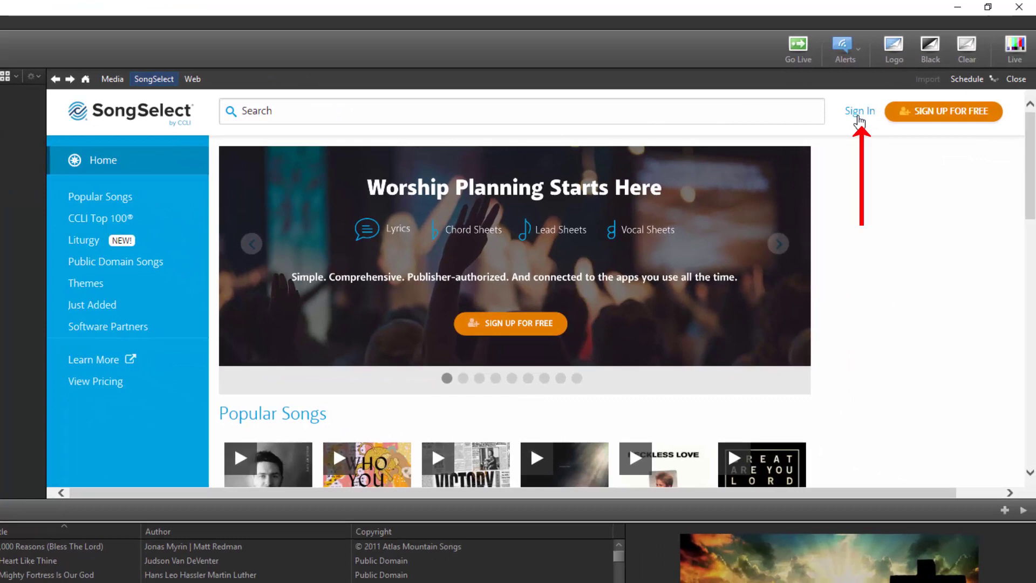
pyautogui.click(859, 119)
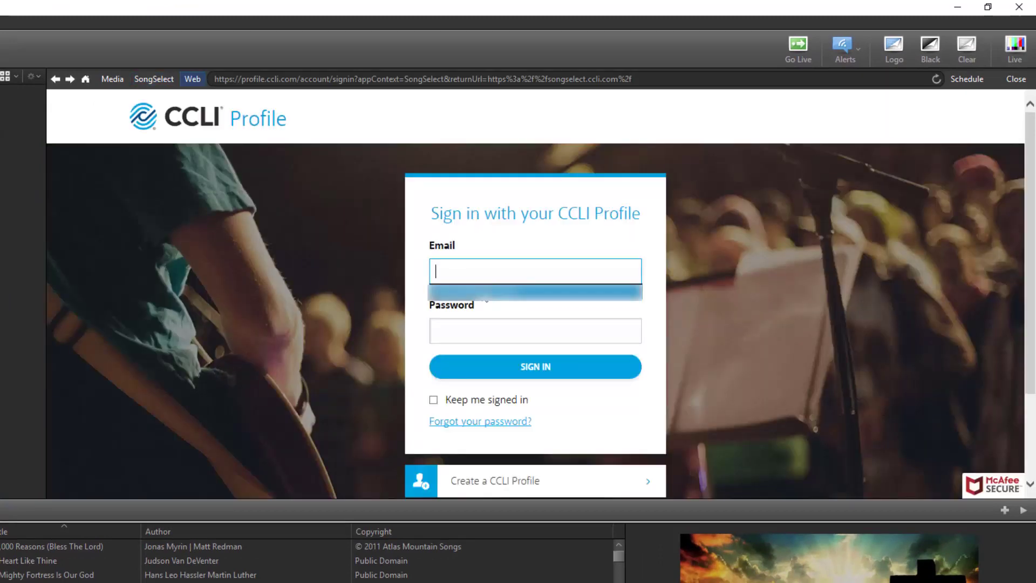
pyautogui.click(485, 299)
pyautogui.click(488, 366)
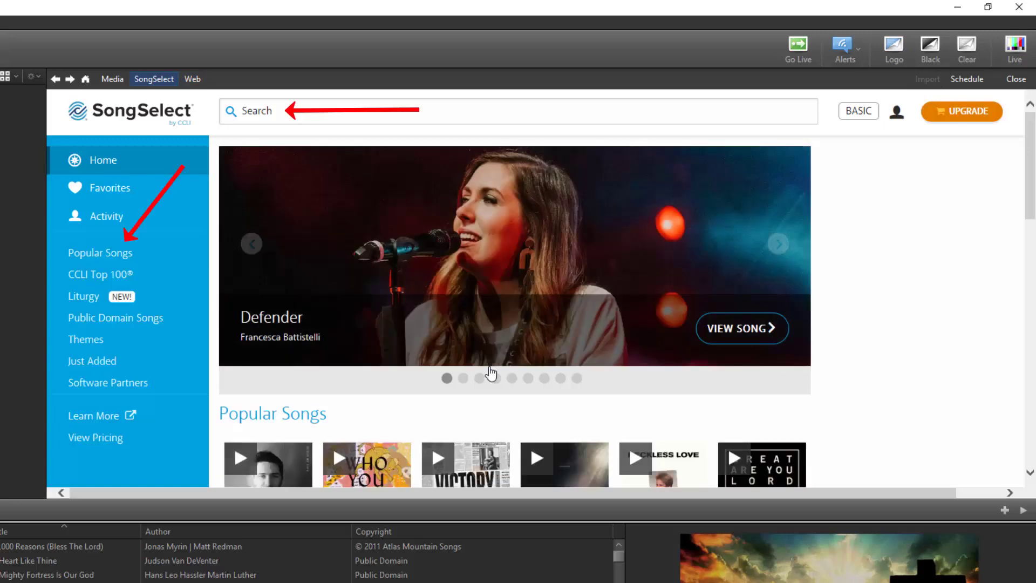
pyautogui.click(124, 277)
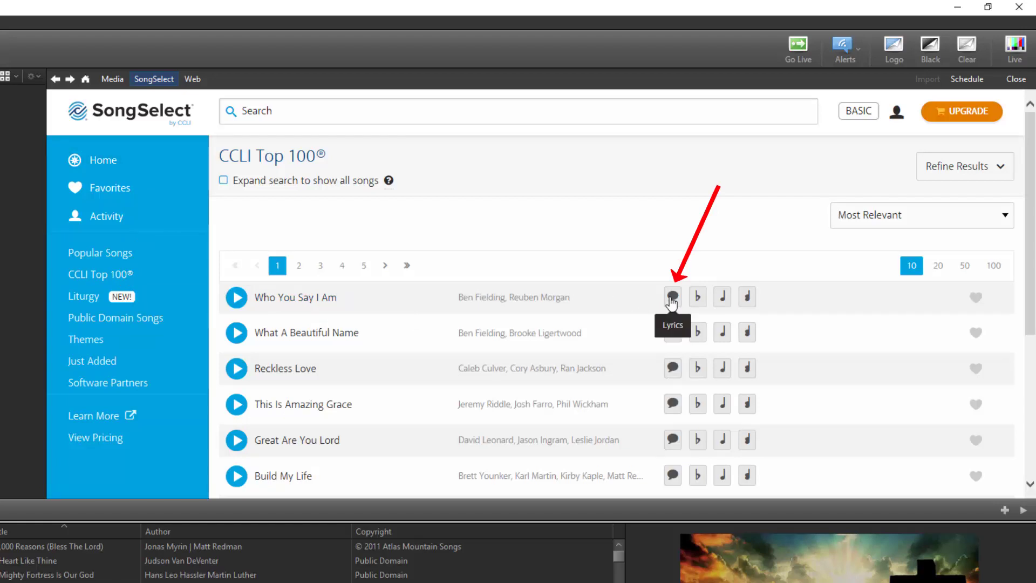
# Import Who You Say I Am from its SongSelect lyrics page, add it to the schedule, then close SongSelect.
pyautogui.click(297, 299)
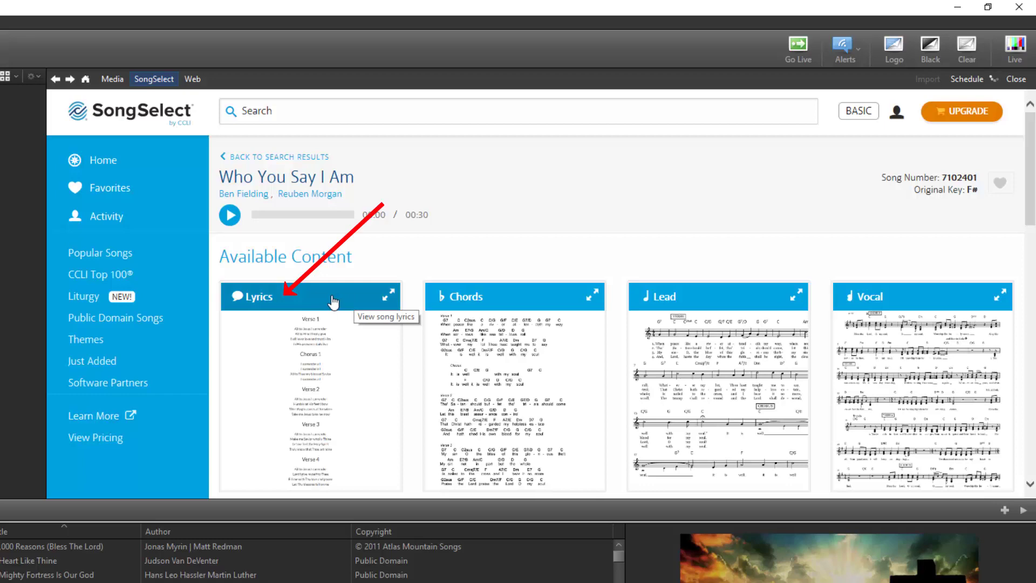
pyautogui.click(333, 301)
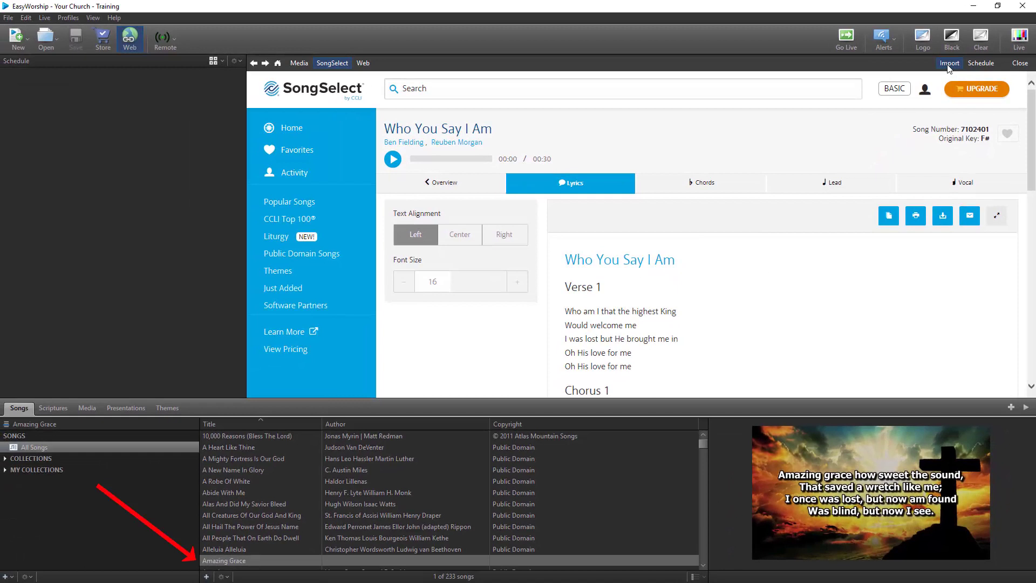
pyautogui.click(948, 63)
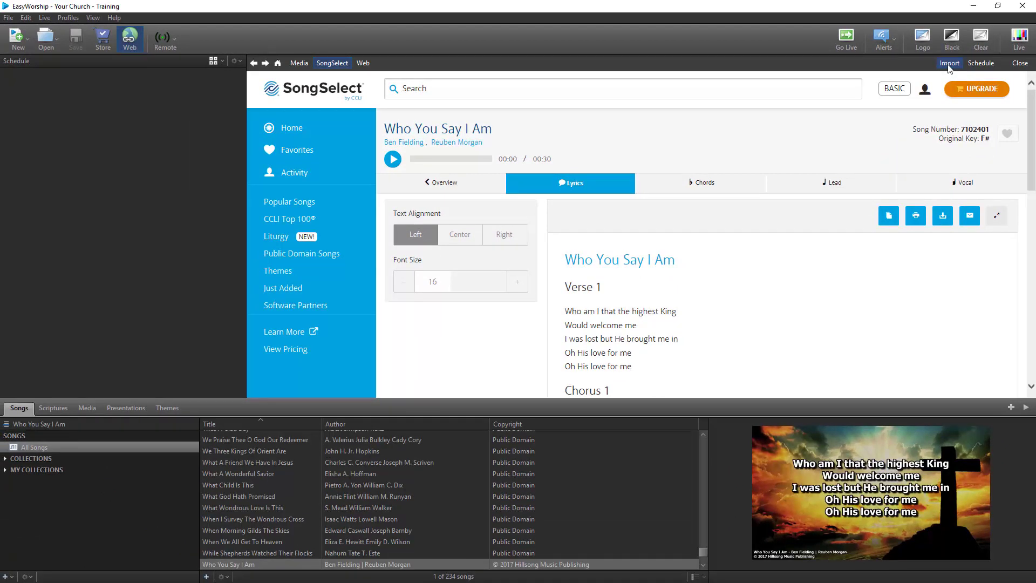
pyautogui.click(980, 63)
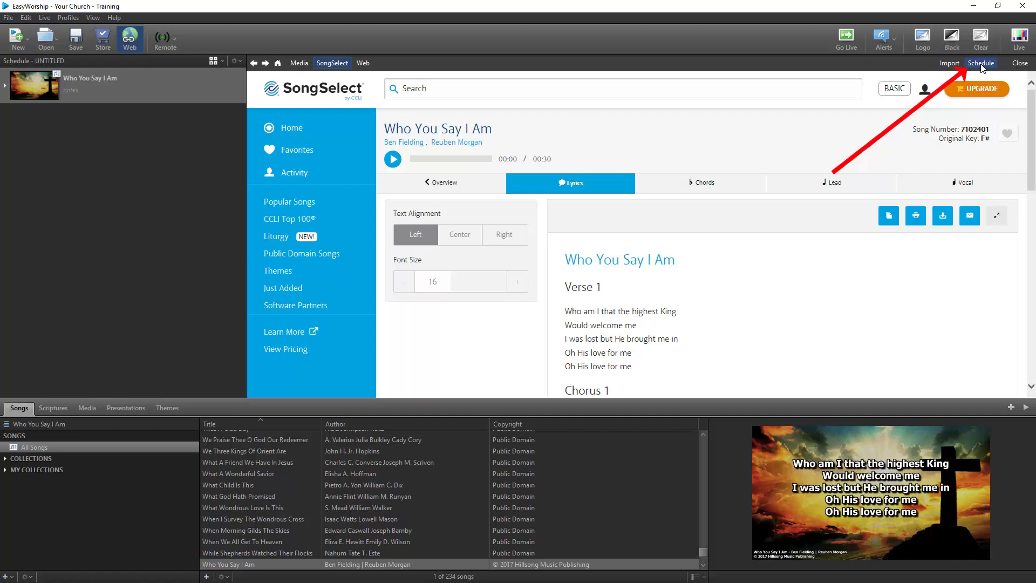
pyautogui.click(1018, 63)
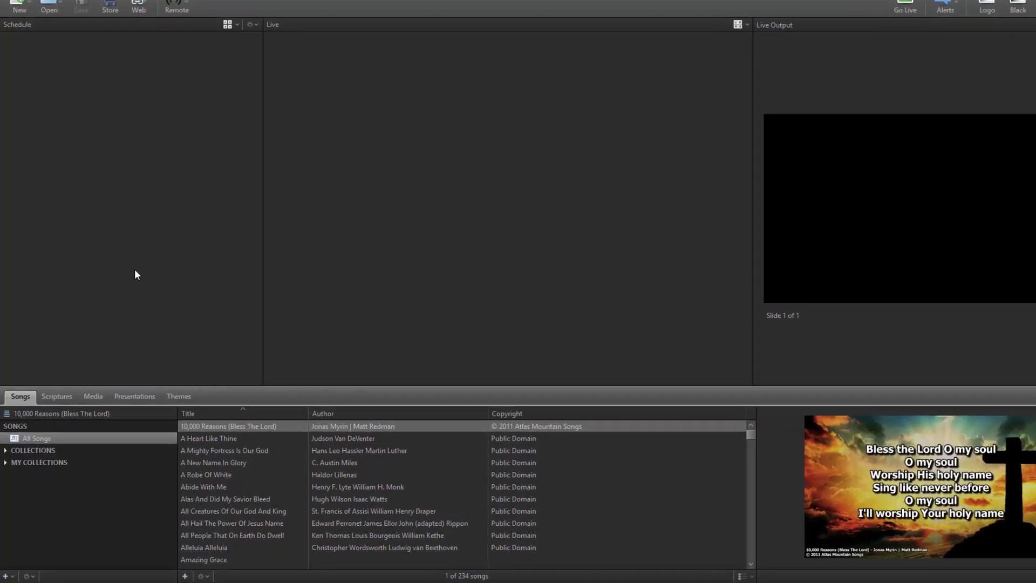
# Browse the Media library's Videos, Images and Audio, then bring up actions for the Images collection.
pyautogui.click(133, 325)
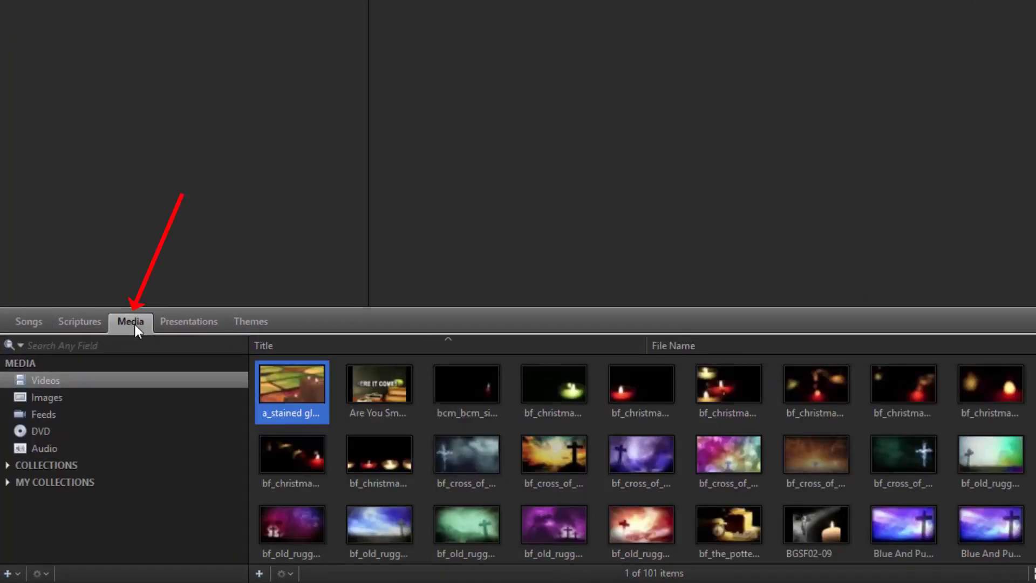
pyautogui.click(64, 381)
pyautogui.click(67, 396)
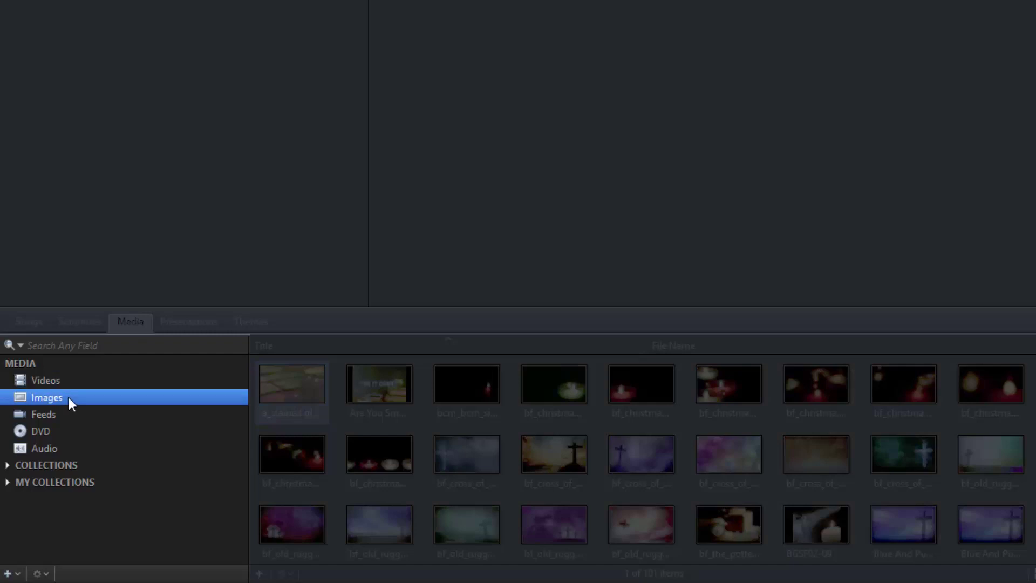
pyautogui.click(69, 450)
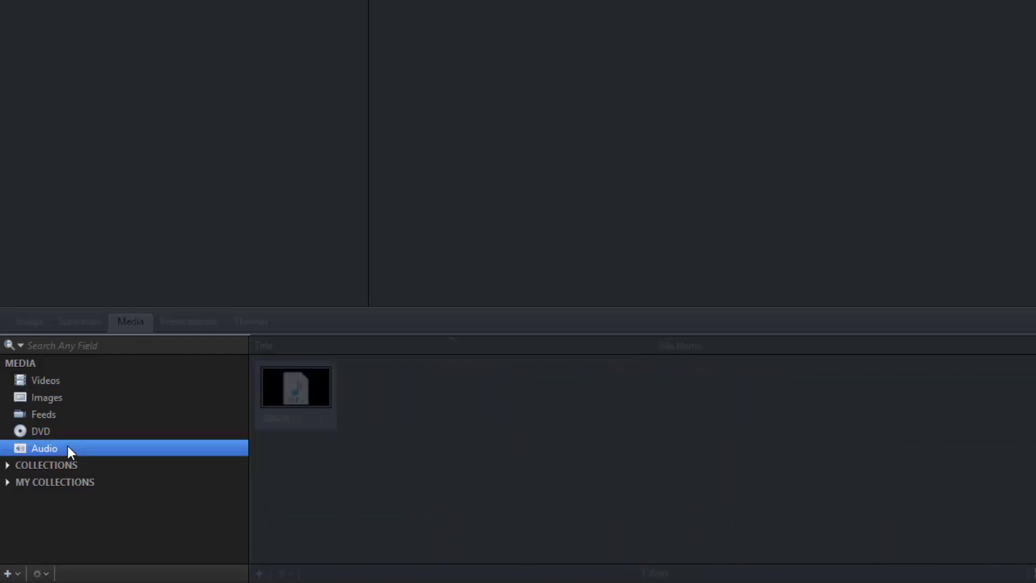
pyautogui.click(74, 402)
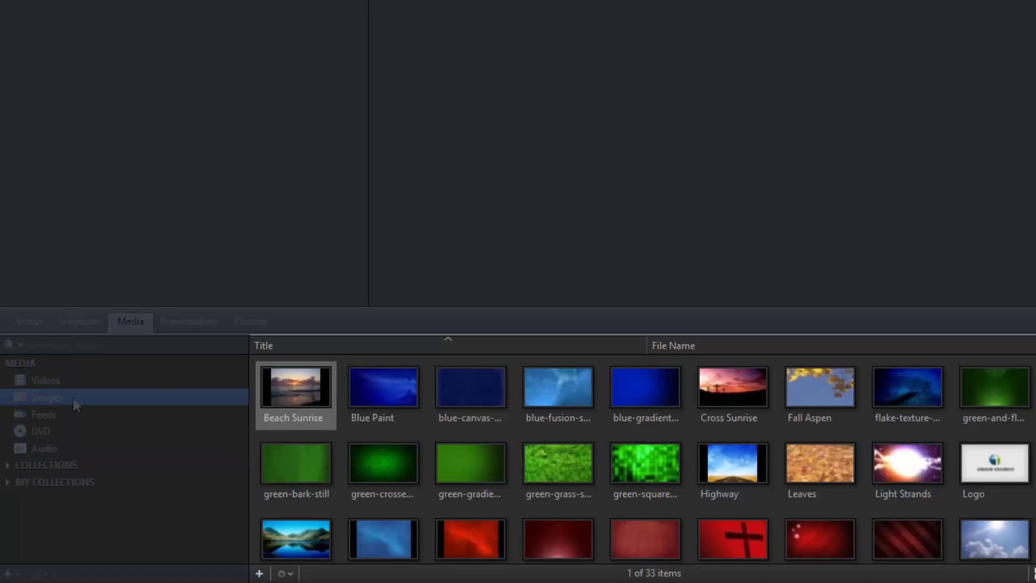
pyautogui.rightClick(392, 430)
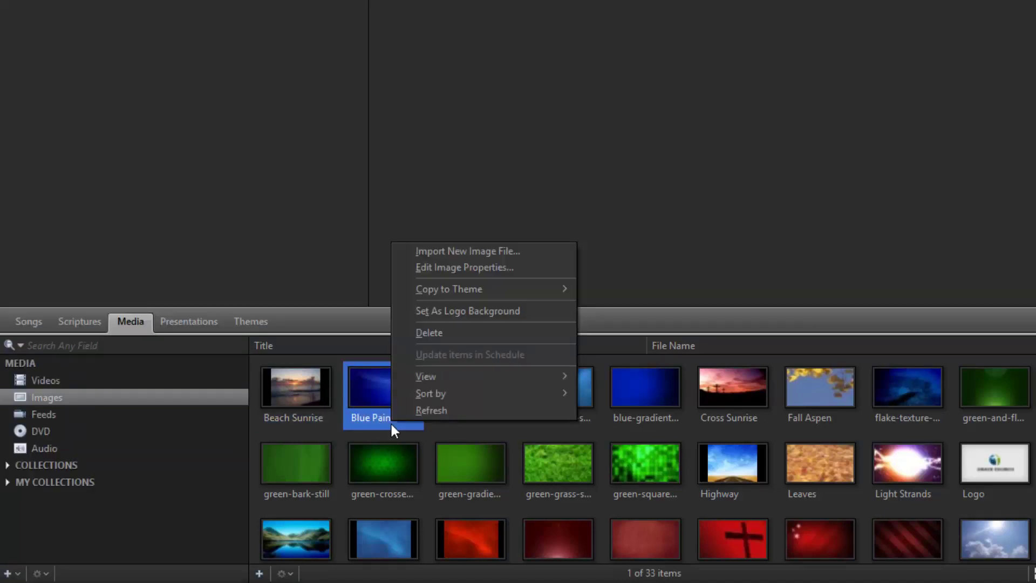
# Import the coffeedonuts and concert images from the Pictures folder into the Images library.
pyautogui.click(400, 265)
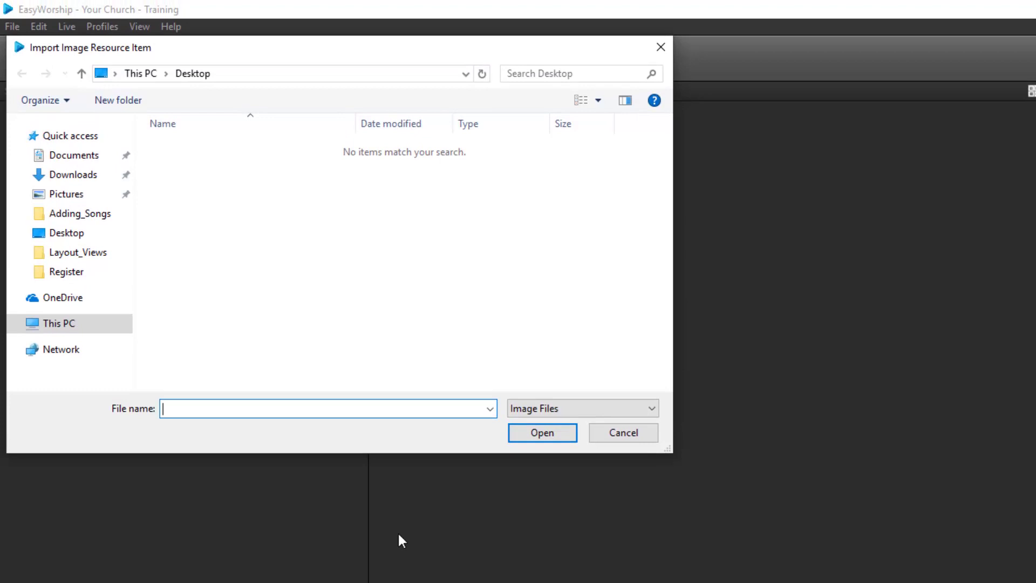
pyautogui.click(78, 196)
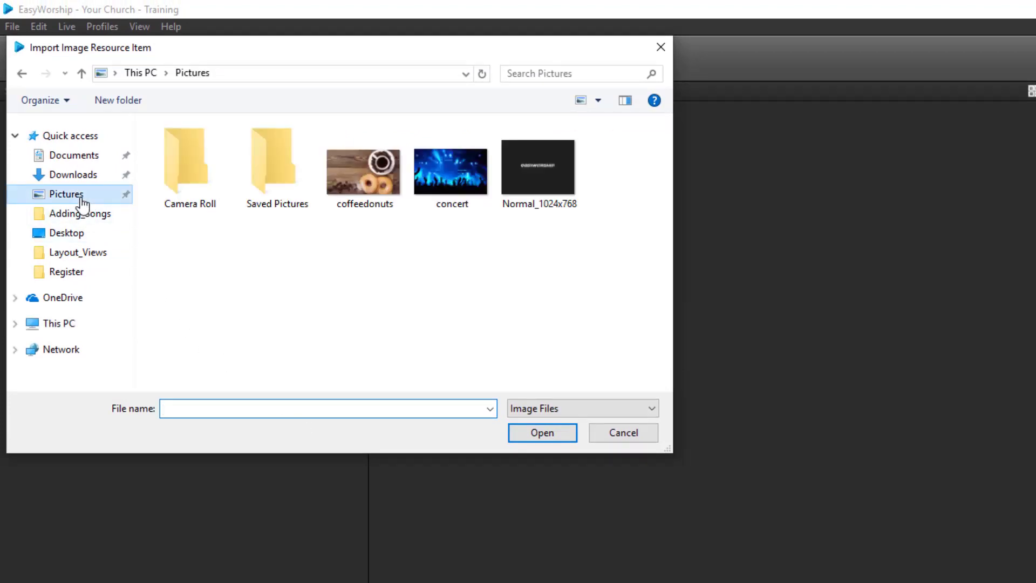
pyautogui.click(351, 176)
pyautogui.keyDown('ctrl'); pyautogui.click(426, 177); pyautogui.keyUp('ctrl')
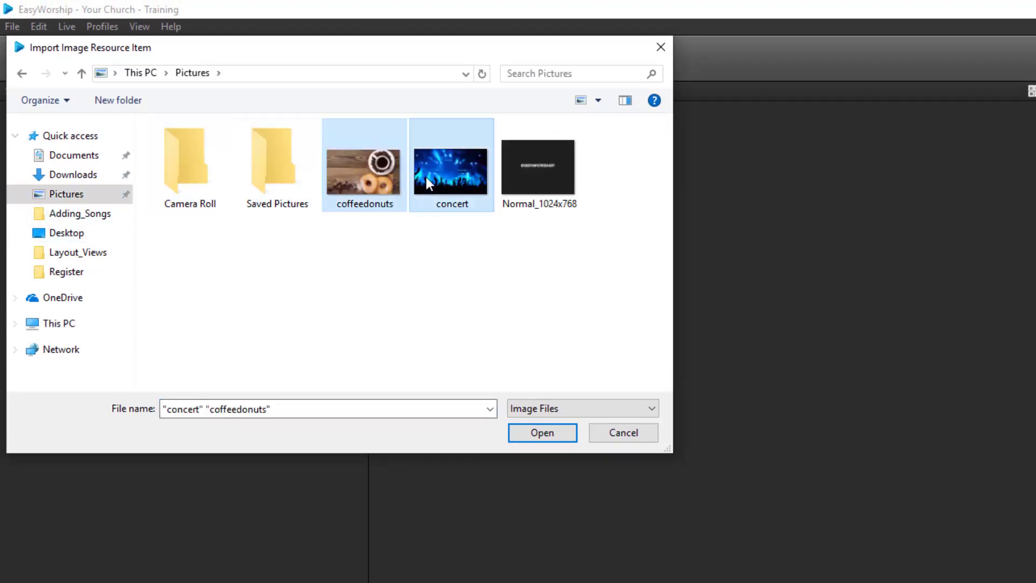
pyautogui.click(538, 435)
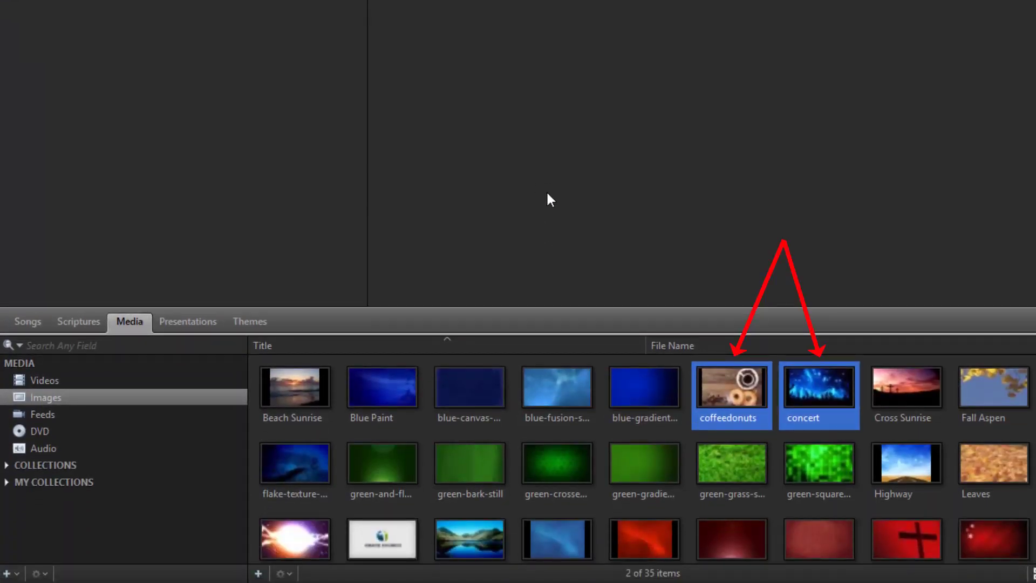
# Set the coffeedonuts image as the logo background.
pyautogui.click(730, 381)
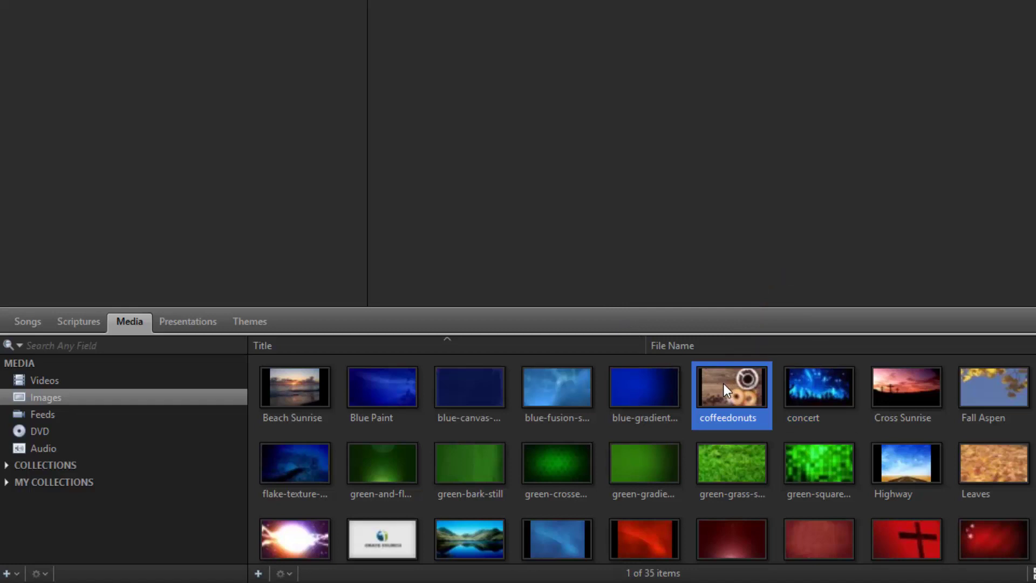
pyautogui.rightClick(724, 384)
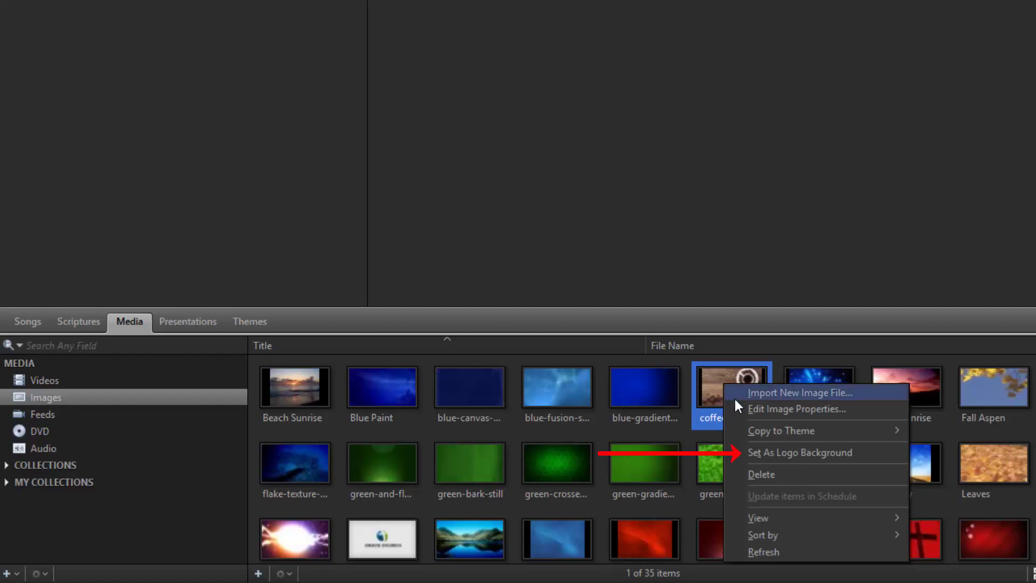
pyautogui.click(738, 454)
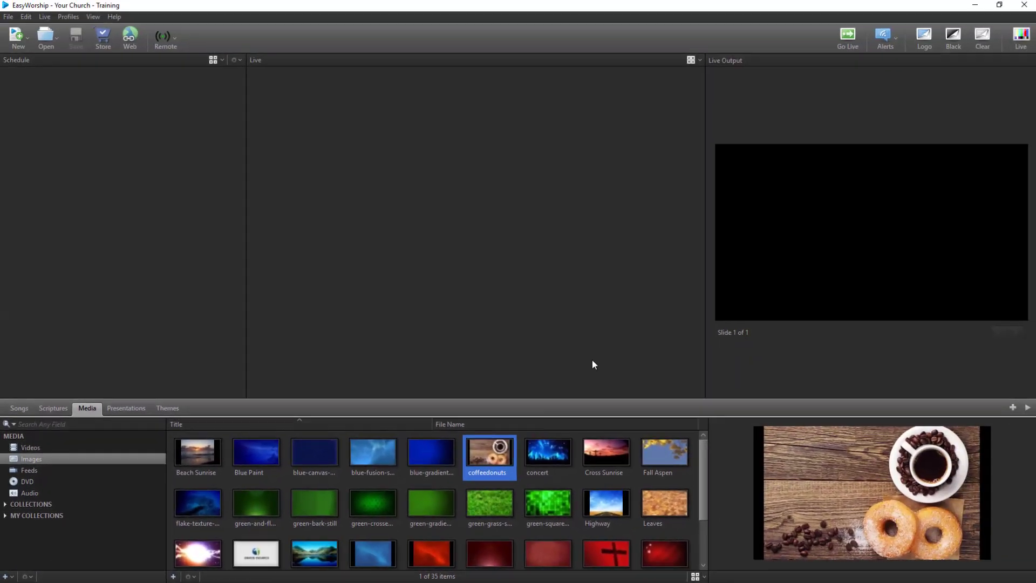
# Toggle the Logo on the live output.
pyautogui.click(925, 36)
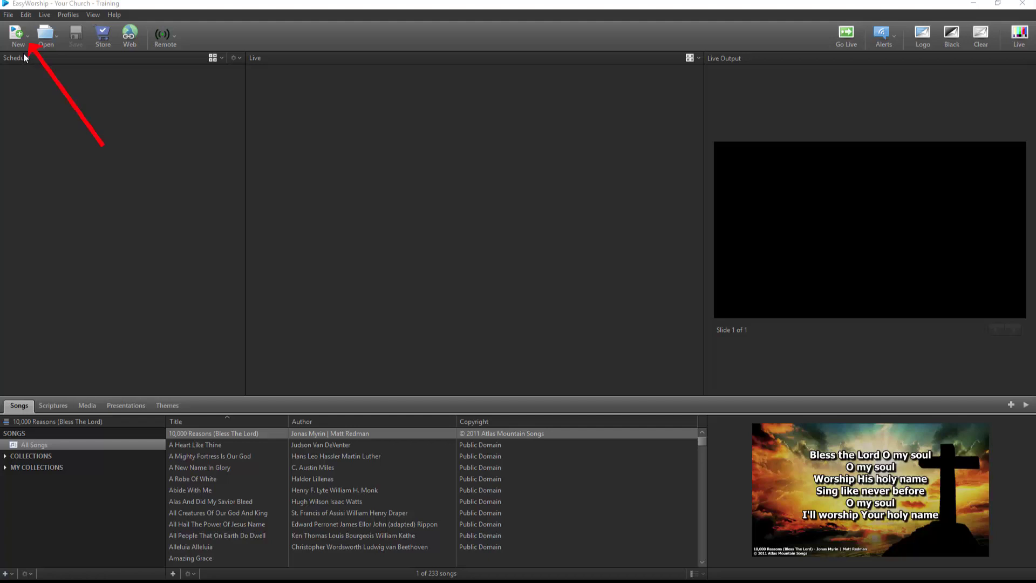
# Start a new schedule, search 'Good Good', and add Good Good Father and Go Tell It On The Mountain.
pyautogui.click(25, 40)
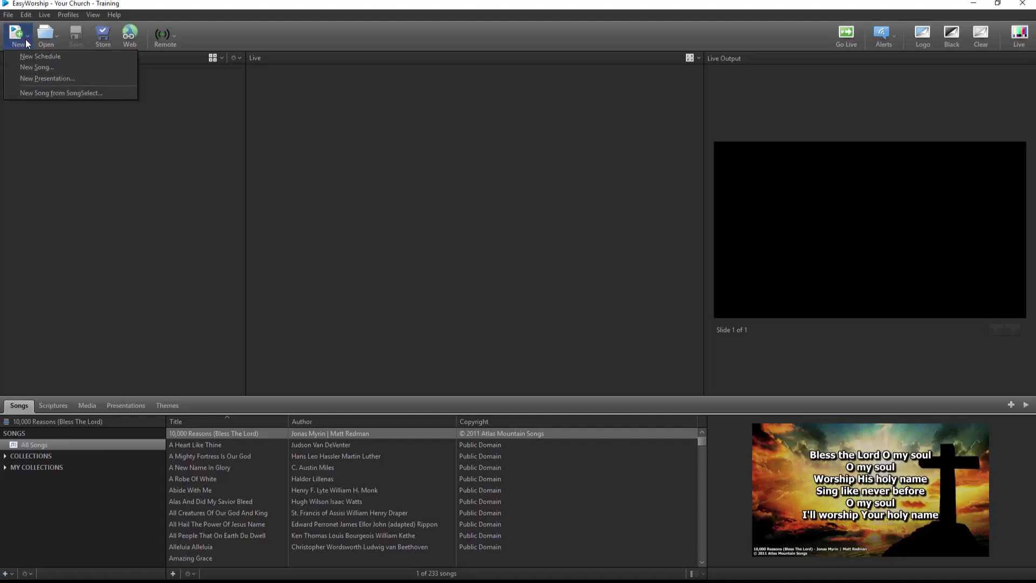
pyautogui.click(63, 57)
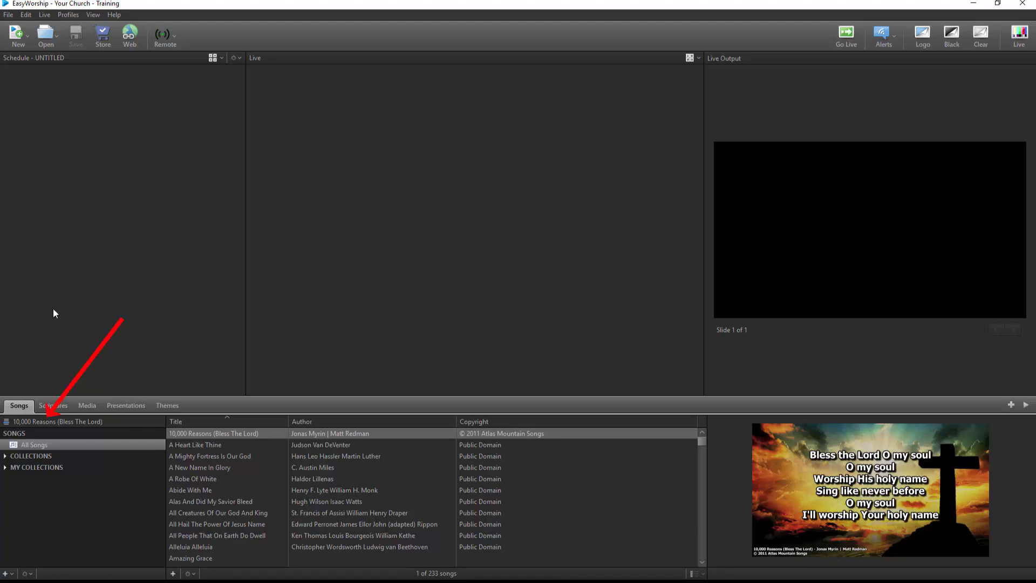
pyautogui.click(119, 420)
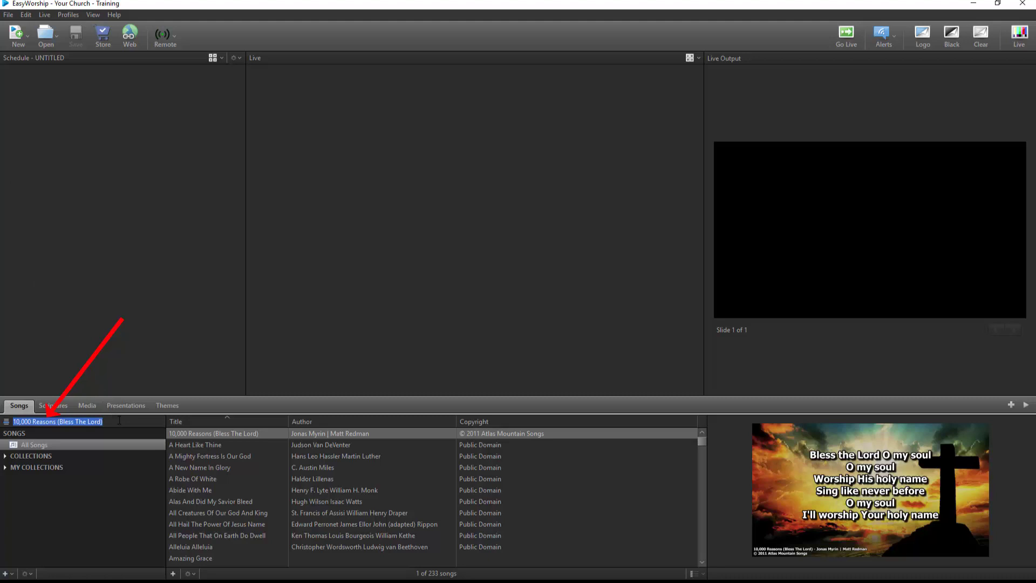
pyautogui.write('Good Good Father')
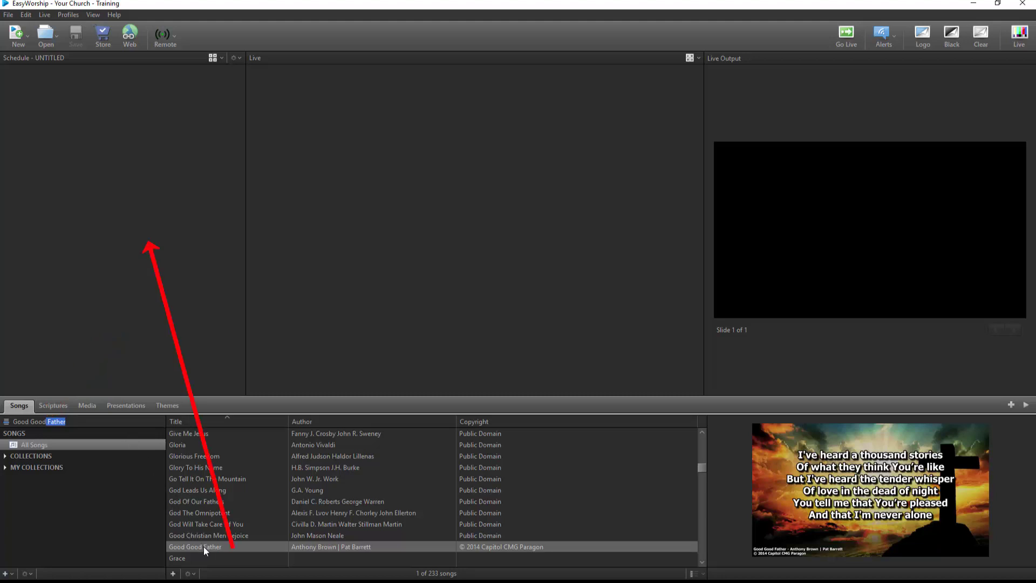
pyautogui.moveTo(203, 546); pyautogui.dragTo(135, 325)
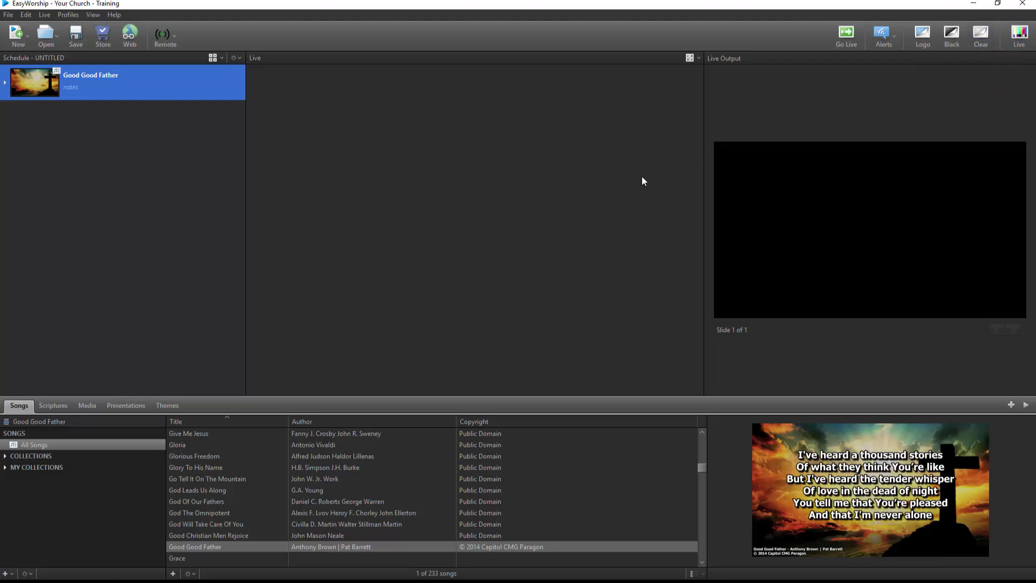
pyautogui.doubleClick(233, 479)
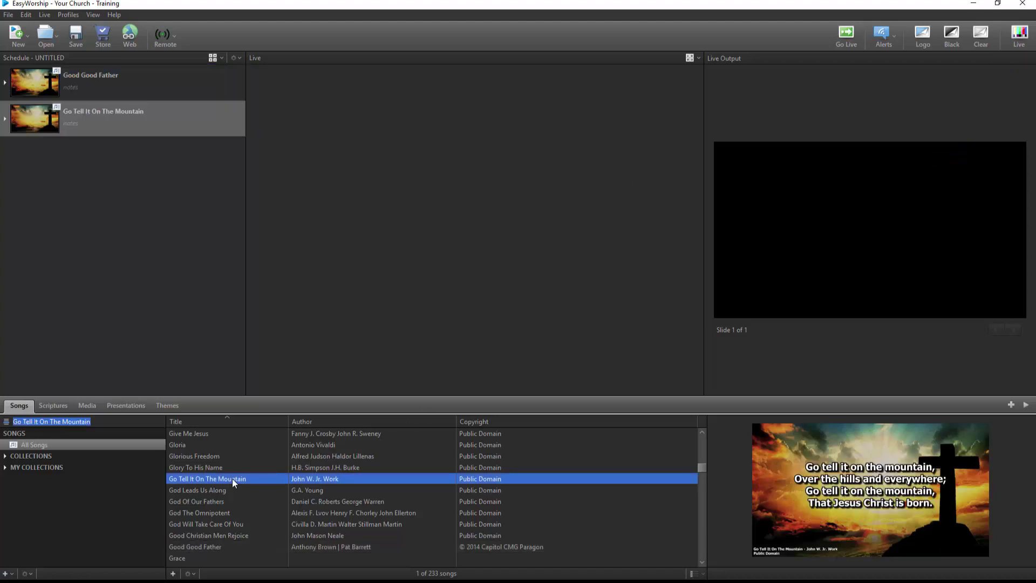
# Search the songs for 'hope' and review which fields the search covers.
pyautogui.click(7, 425)
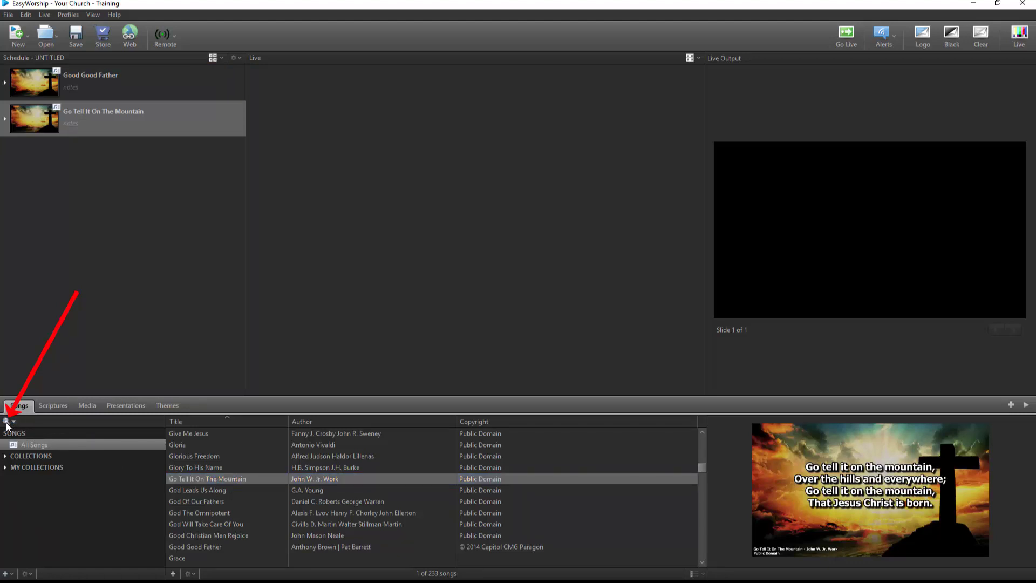
pyautogui.write('hope')
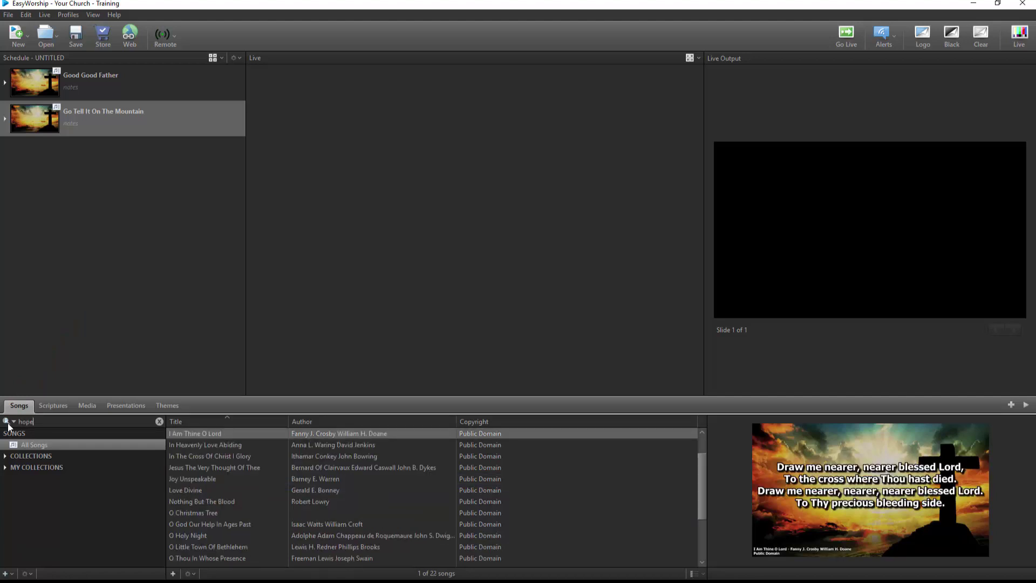
pyautogui.click(13, 422)
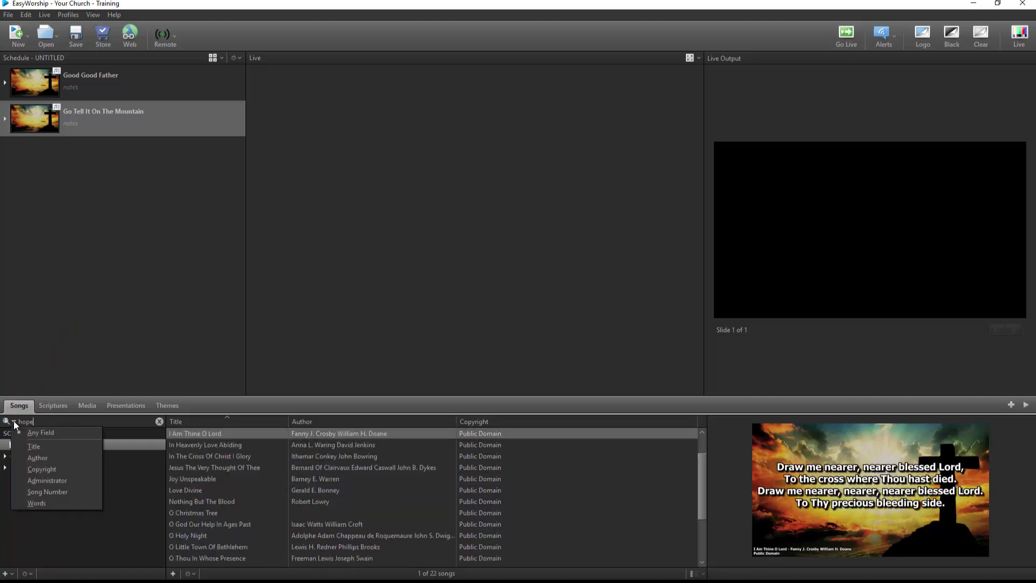
pyautogui.click(7, 421)
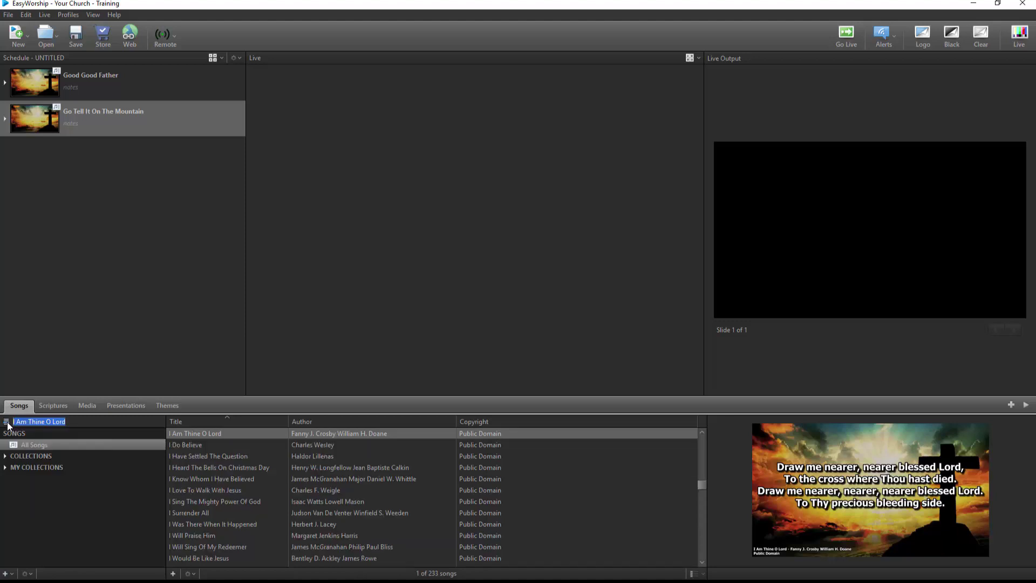
# Look up Zephaniah 3:17 in Scriptures and add it to the schedule.
pyautogui.click(50, 407)
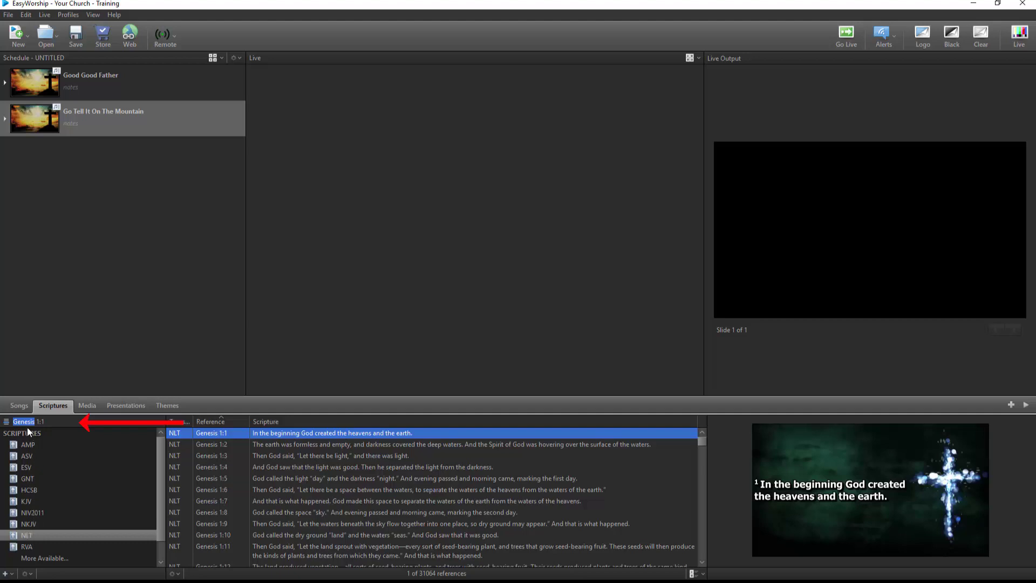
pyautogui.write('Zephaniah')
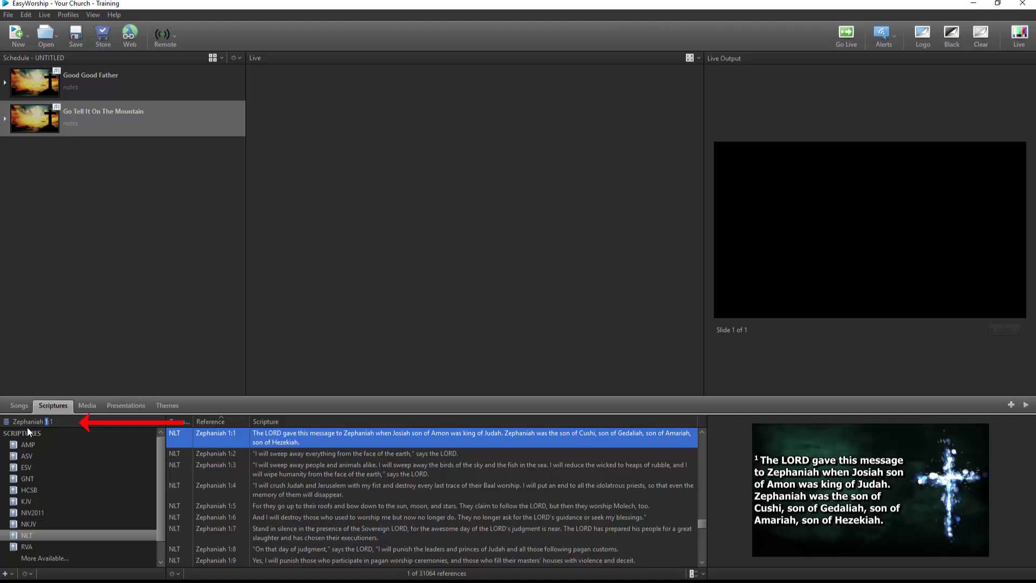
pyautogui.write('3:')
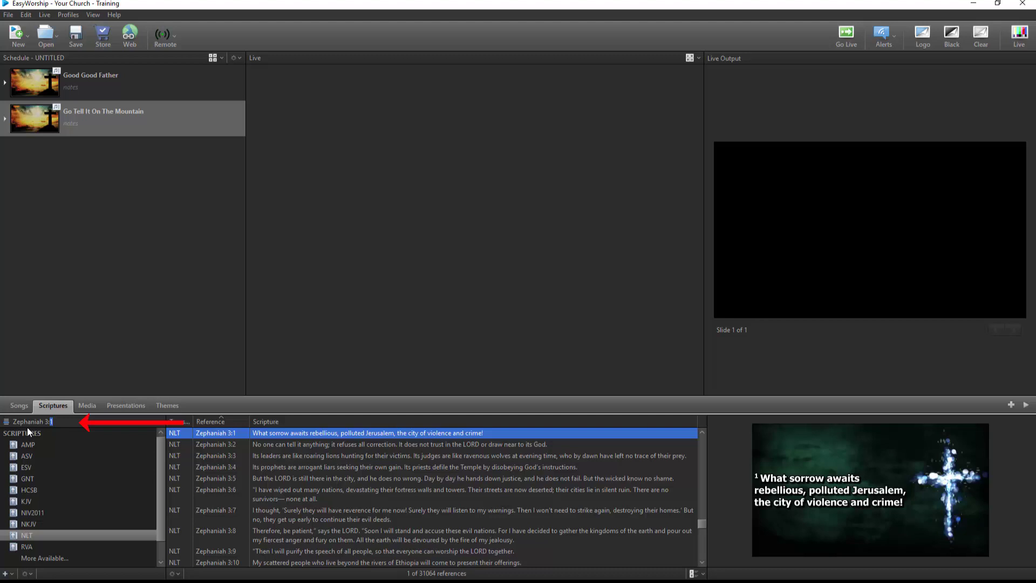
pyautogui.write('17')
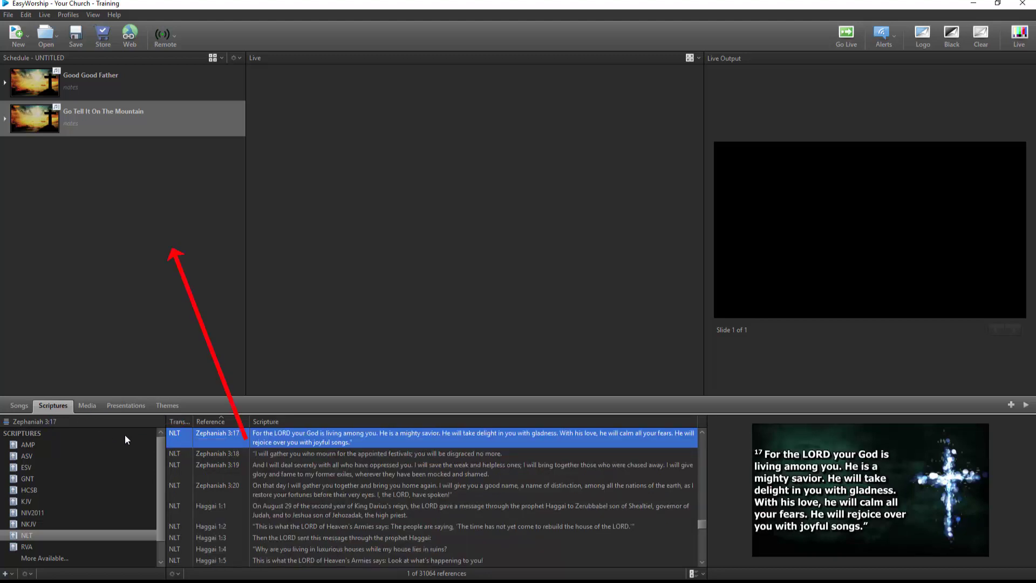
pyautogui.moveTo(276, 440); pyautogui.dragTo(160, 292)
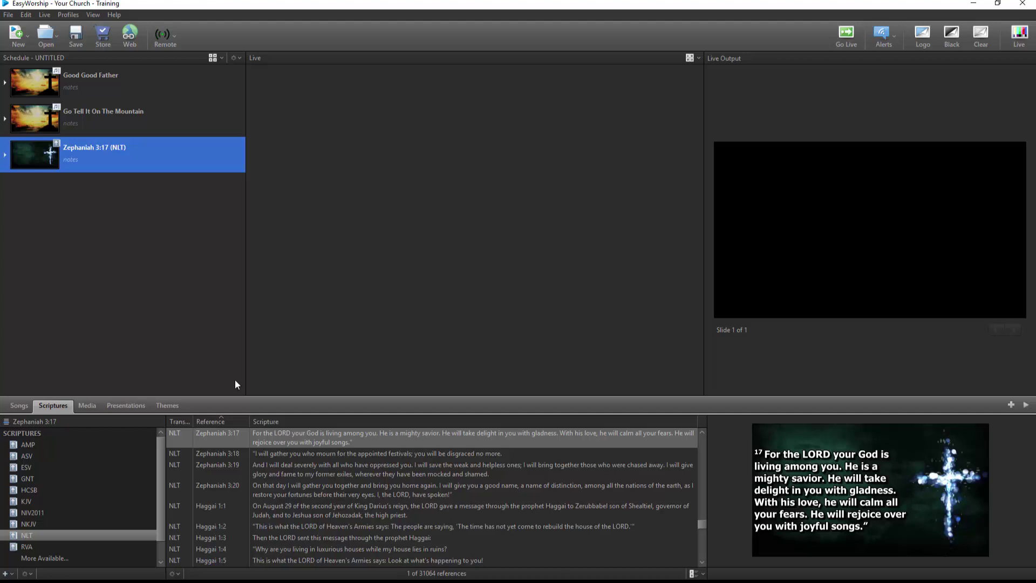
# Select Zephaniah 3:17 through 3:19 plus Haggai 1:1, then clear the reference search.
pyautogui.click(276, 437)
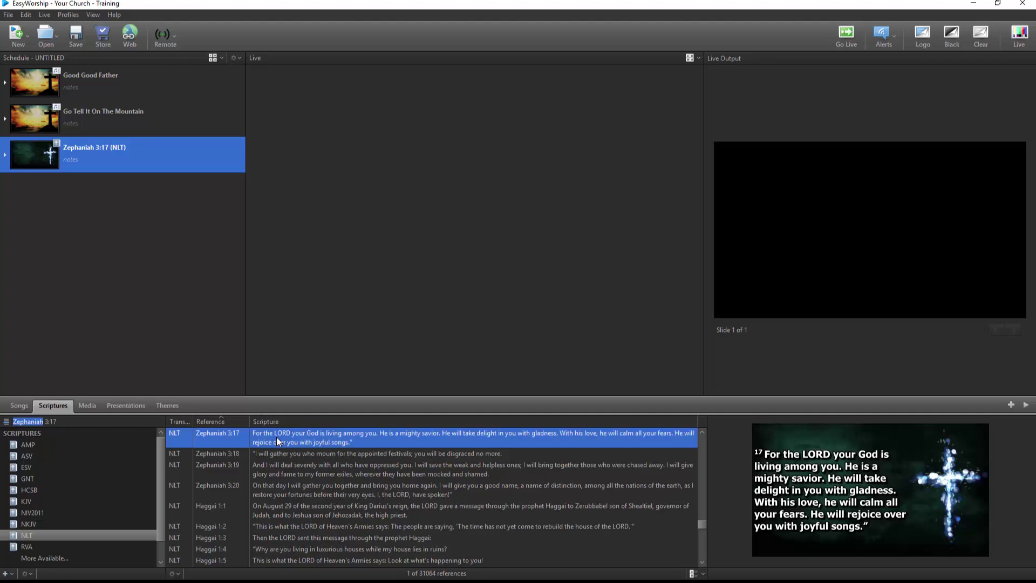
pyautogui.keyDown('shift'); pyautogui.click(282, 470); pyautogui.keyUp('shift')
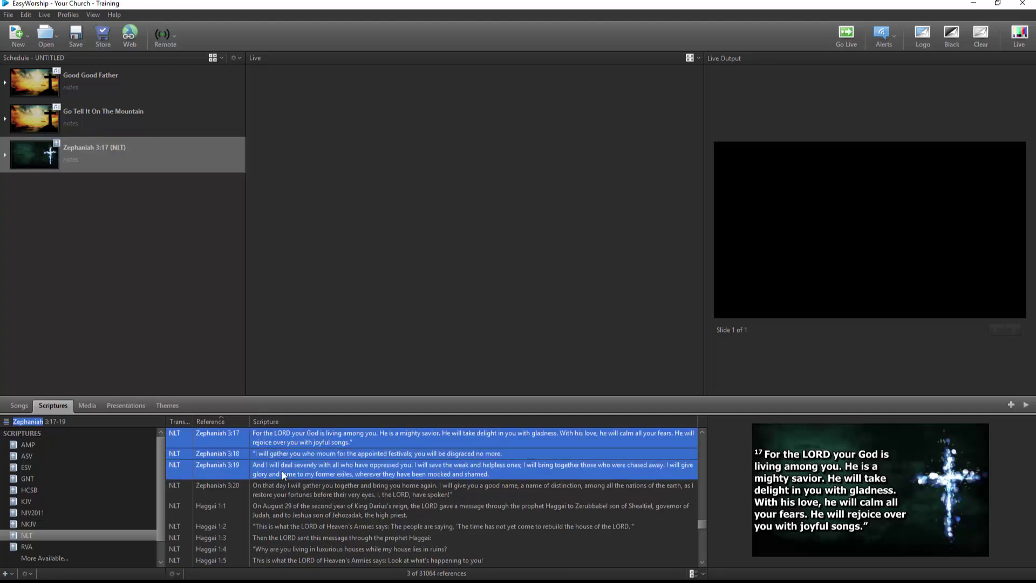
pyautogui.keyDown('ctrl'); pyautogui.click(290, 513); pyautogui.keyUp('ctrl')
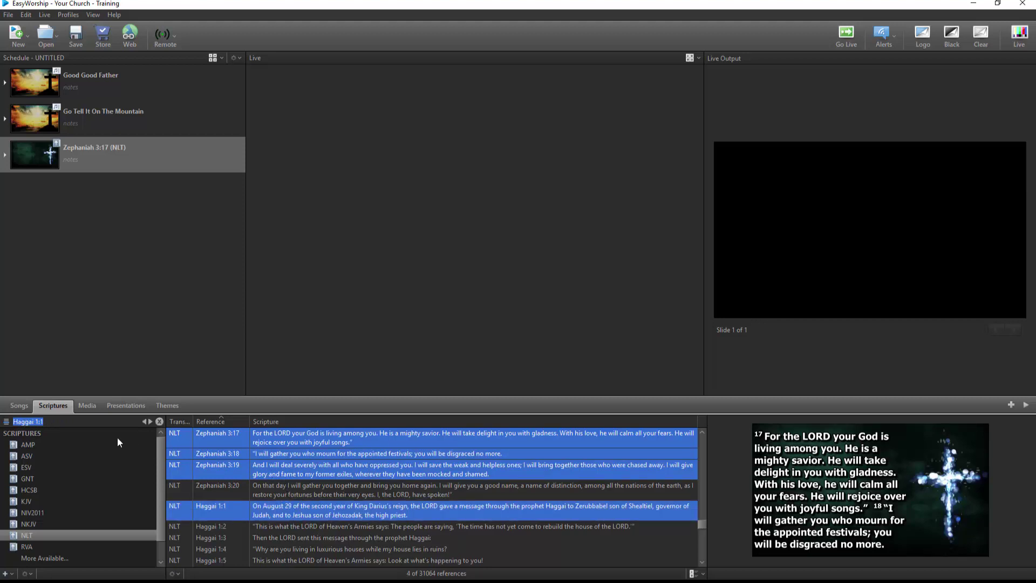
pyautogui.click(7, 421)
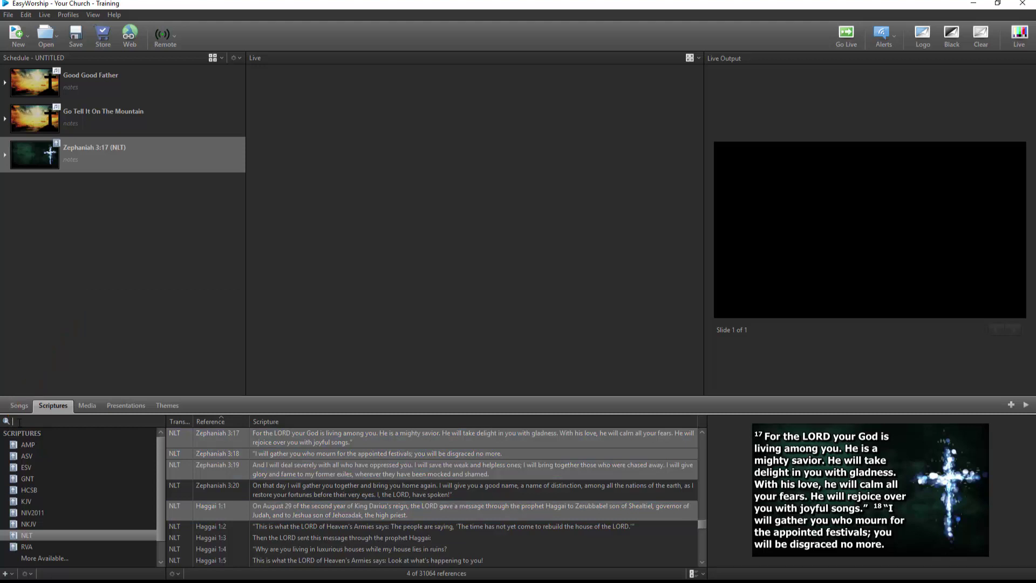
# Add the Are You Smarter- No 5 video and Cross Sunrise image to the schedule.
pyautogui.click(87, 406)
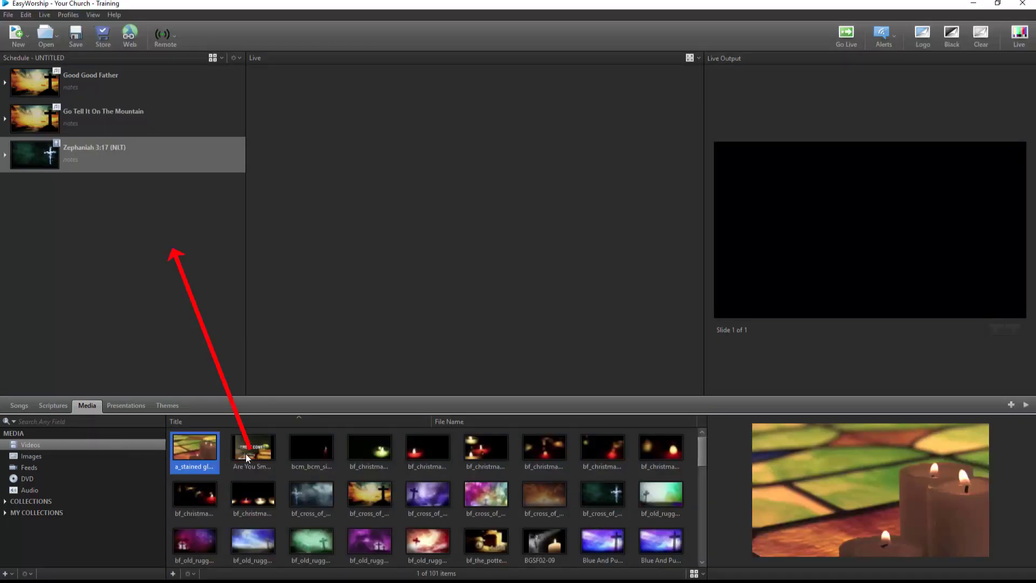
pyautogui.moveTo(247, 458); pyautogui.dragTo(136, 330)
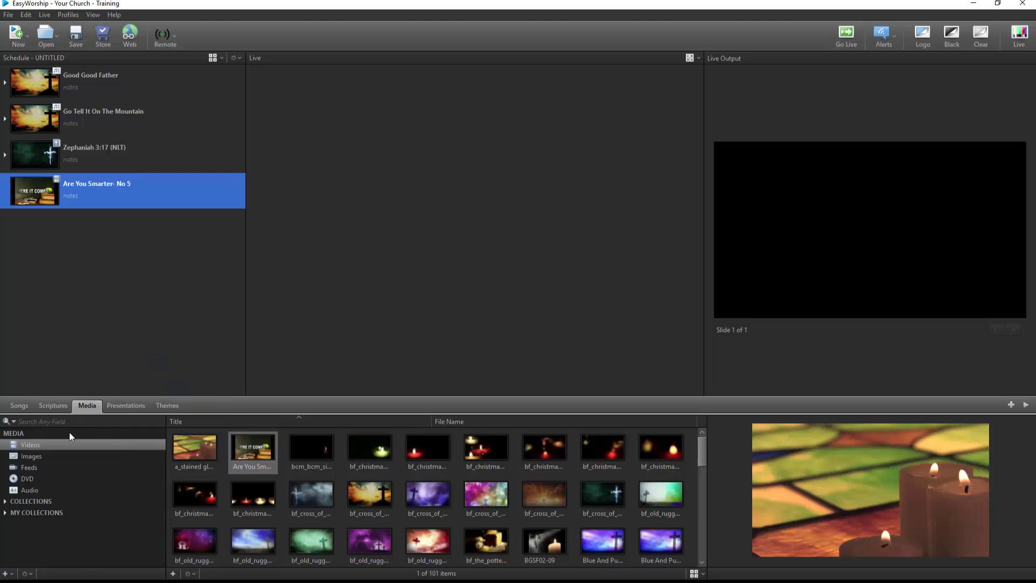
pyautogui.click(46, 455)
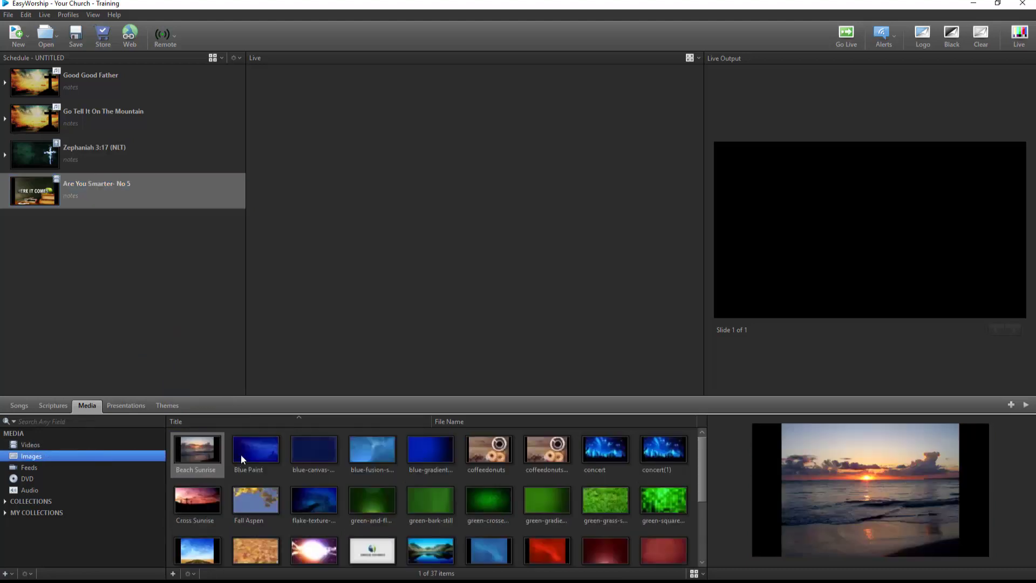
pyautogui.moveTo(197, 500); pyautogui.dragTo(121, 311)
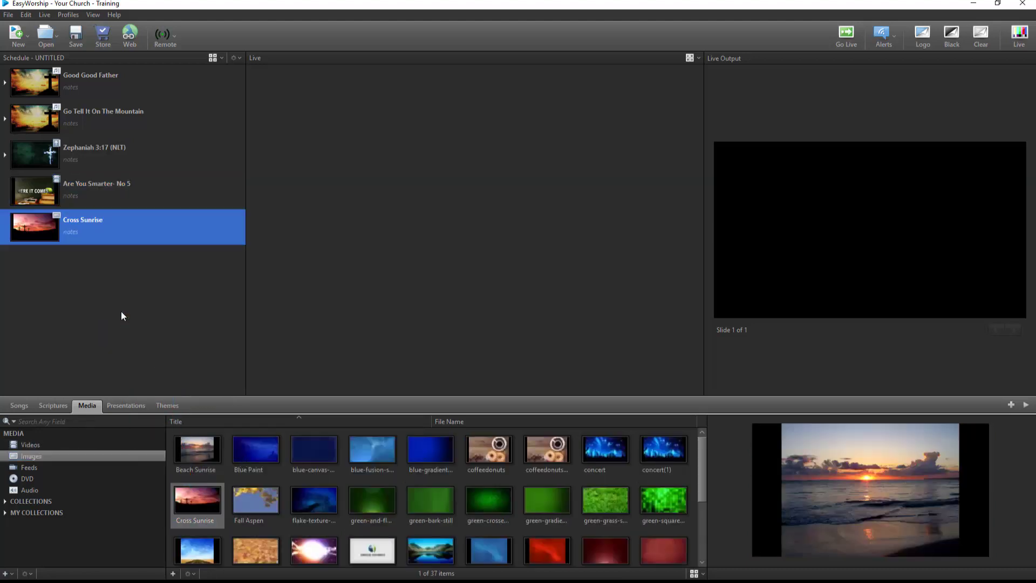
# Give Go Tell It On The Mountain a Blue Paint background and Zephaniah 3:17 a candle video.
pyautogui.moveTo(262, 446); pyautogui.dragTo(105, 119)
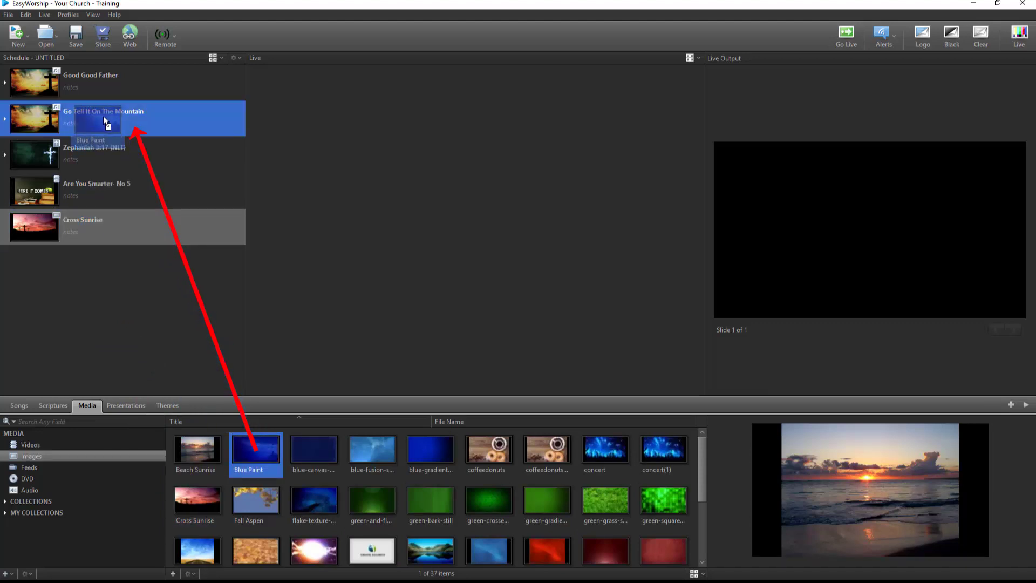
pyautogui.moveTo(104, 118); pyautogui.dragTo(103, 117)
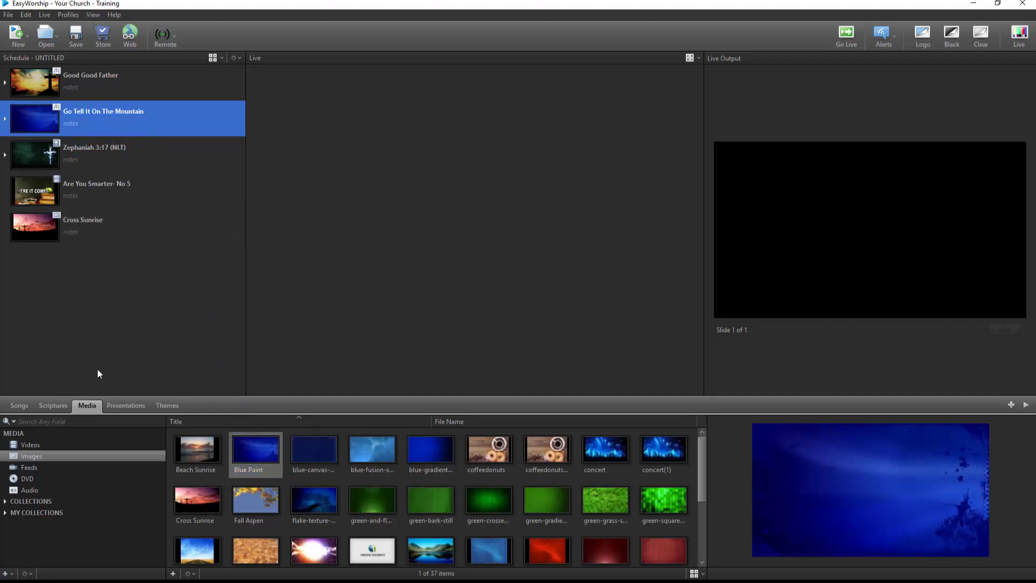
pyautogui.click(78, 448)
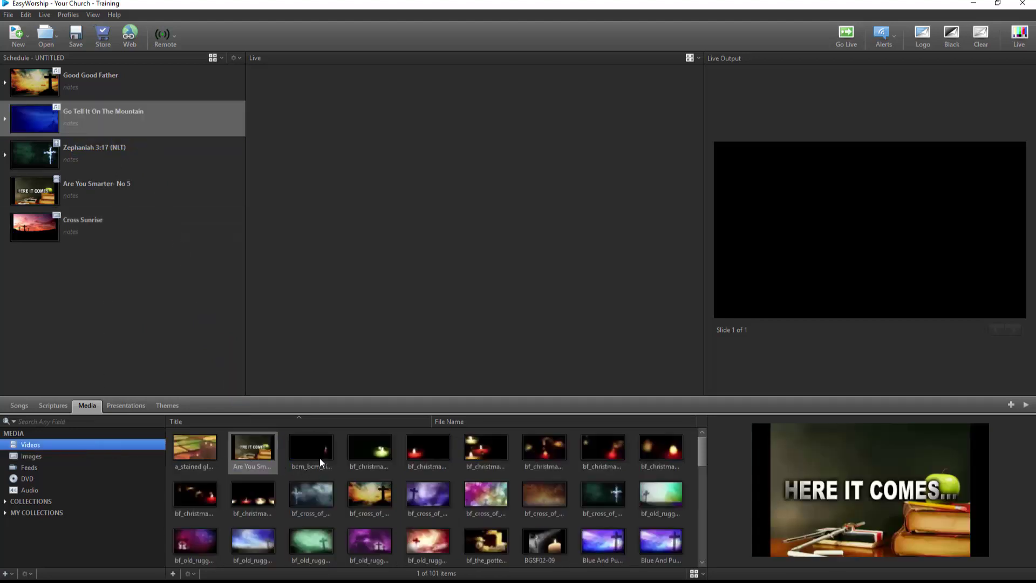
pyautogui.moveTo(322, 456); pyautogui.dragTo(131, 151)
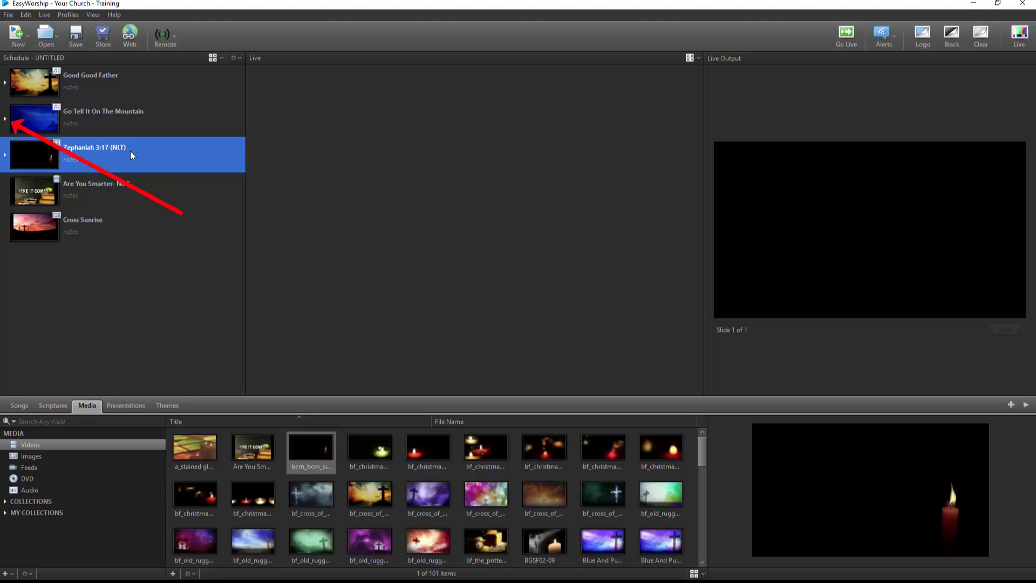
# Give the song's Verse 3 the misty cross video and Verse 6 the purple cross video backgrounds.
pyautogui.click(6, 119)
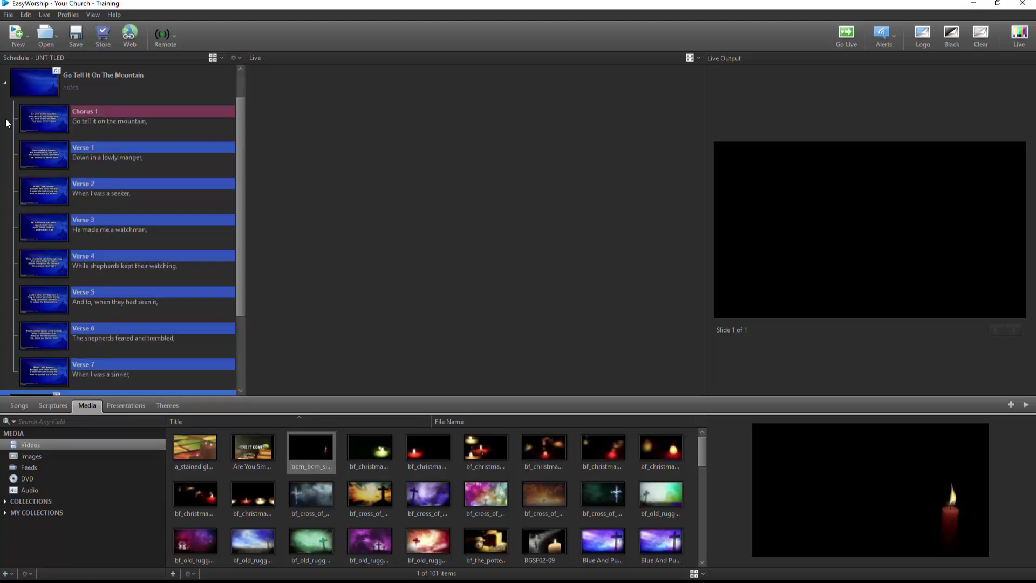
pyautogui.moveTo(332, 491); pyautogui.dragTo(160, 225)
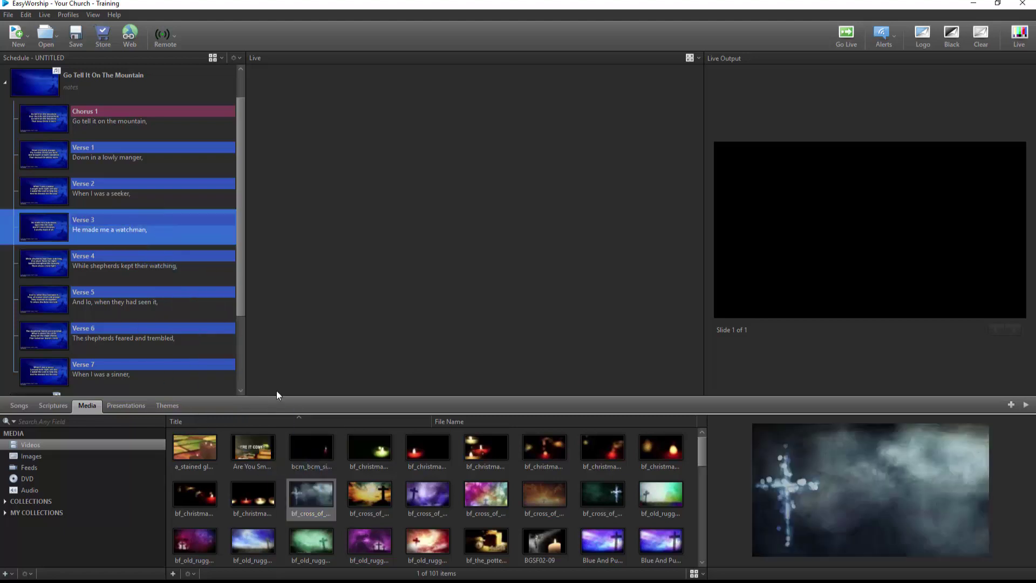
pyautogui.moveTo(419, 493); pyautogui.dragTo(148, 335)
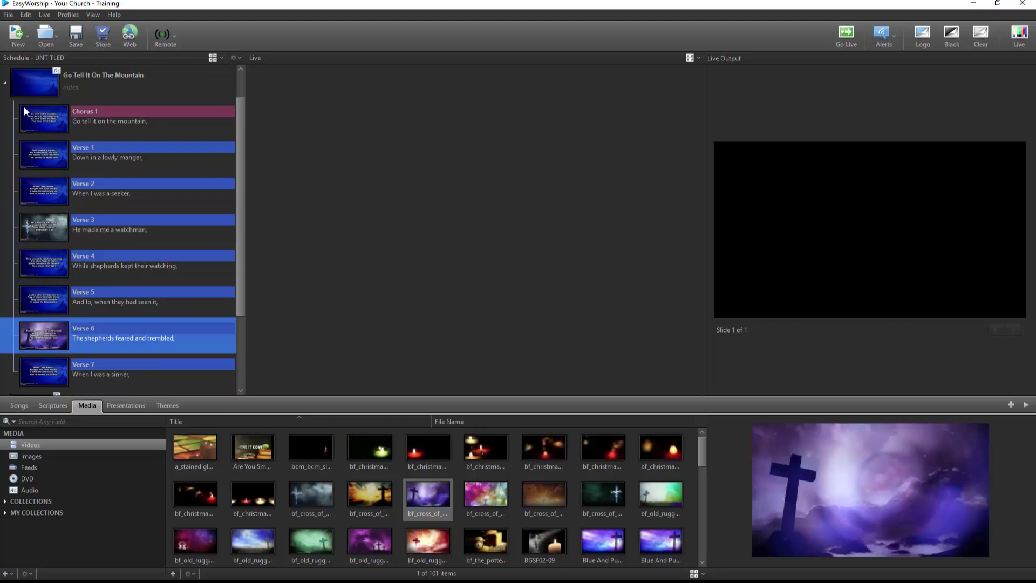
pyautogui.click(6, 85)
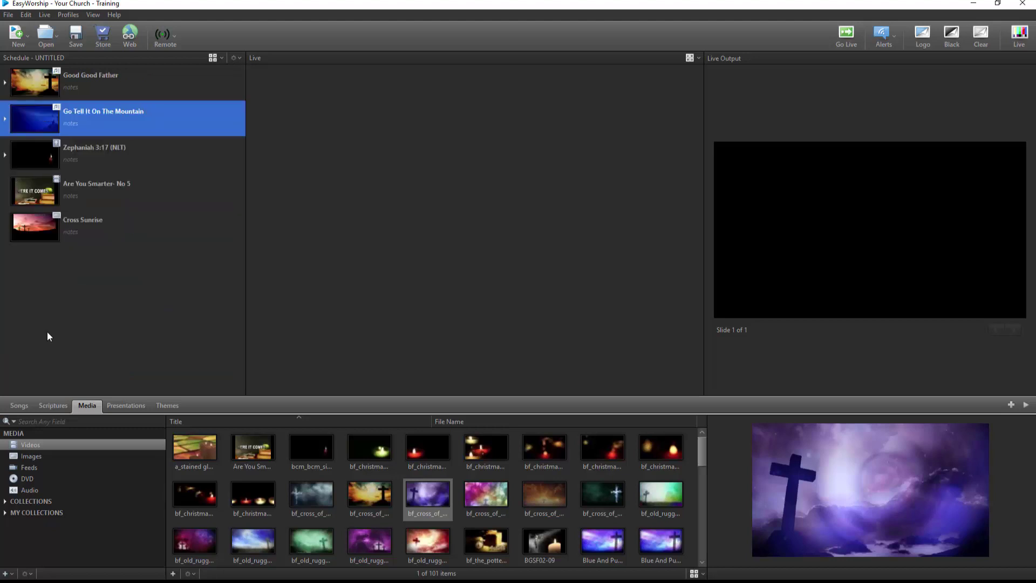
# Attach the Music audio to Go Tell It On The Mountain and add Announcements at the schedule's top.
pyautogui.click(32, 490)
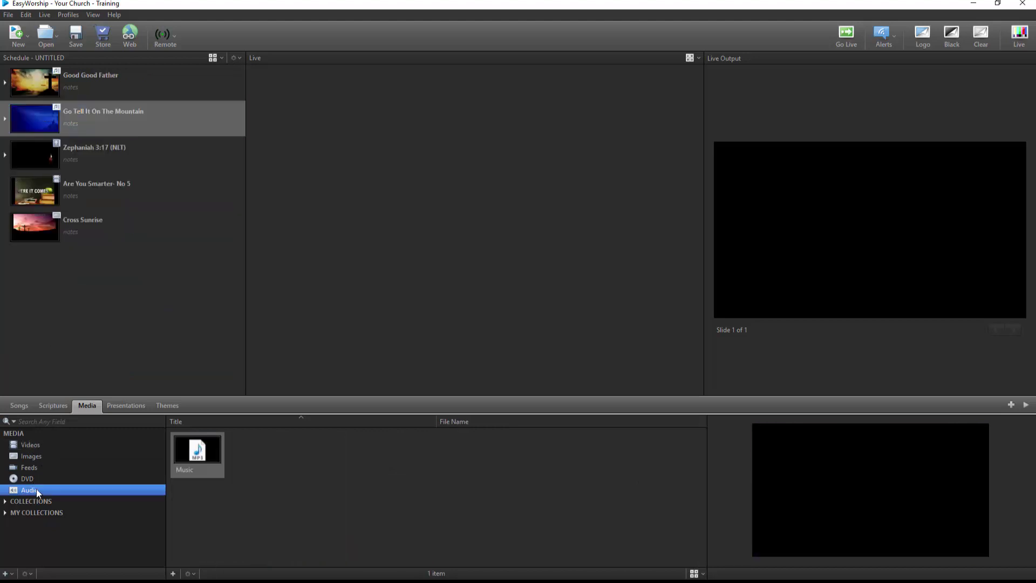
pyautogui.moveTo(195, 451)
pyautogui.mouseDown()
pyautogui.moveTo(80, 208)
pyautogui.moveTo(85, 117)
pyautogui.mouseUp()
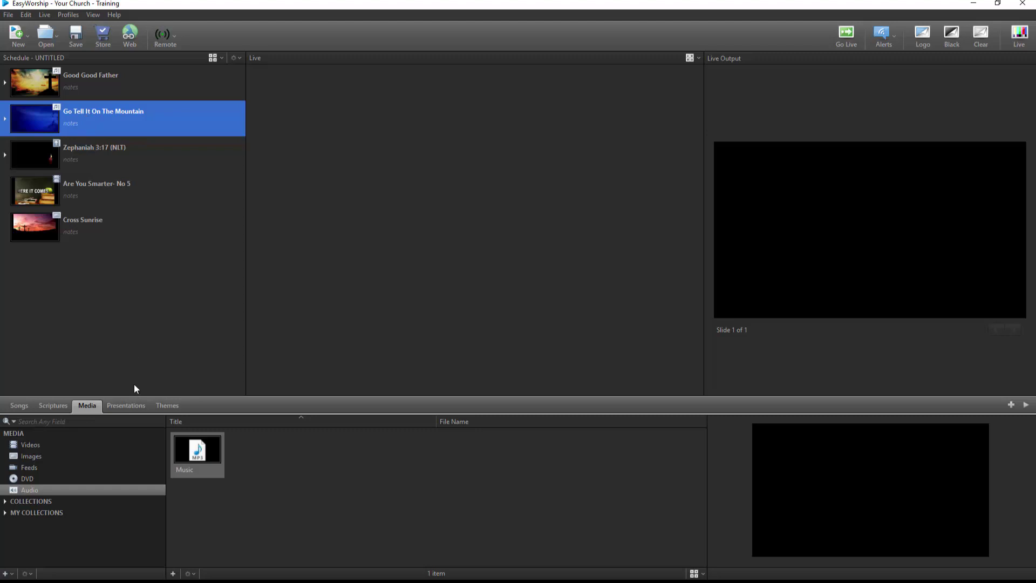
pyautogui.click(134, 405)
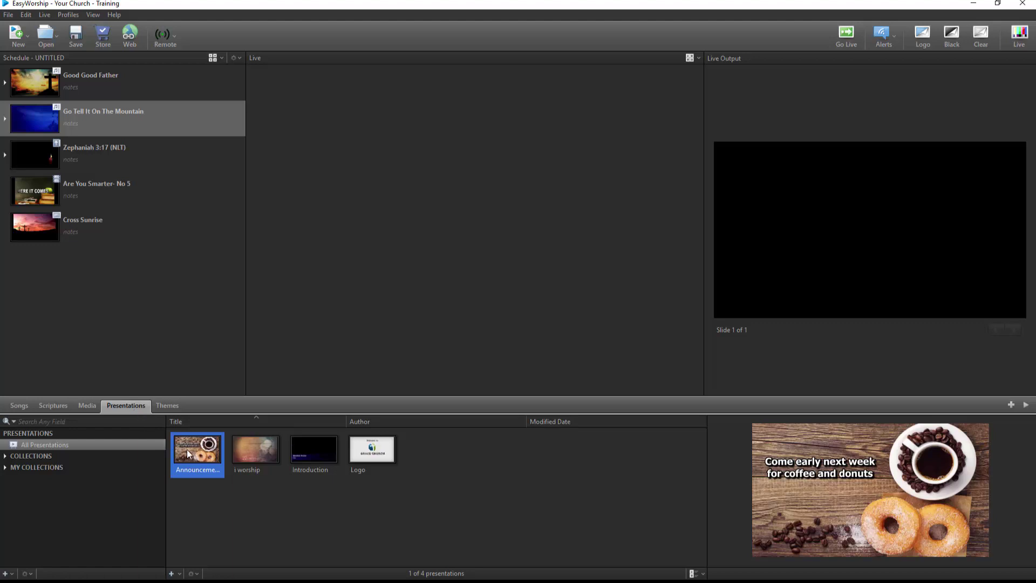
pyautogui.moveTo(205, 458); pyautogui.dragTo(130, 67)
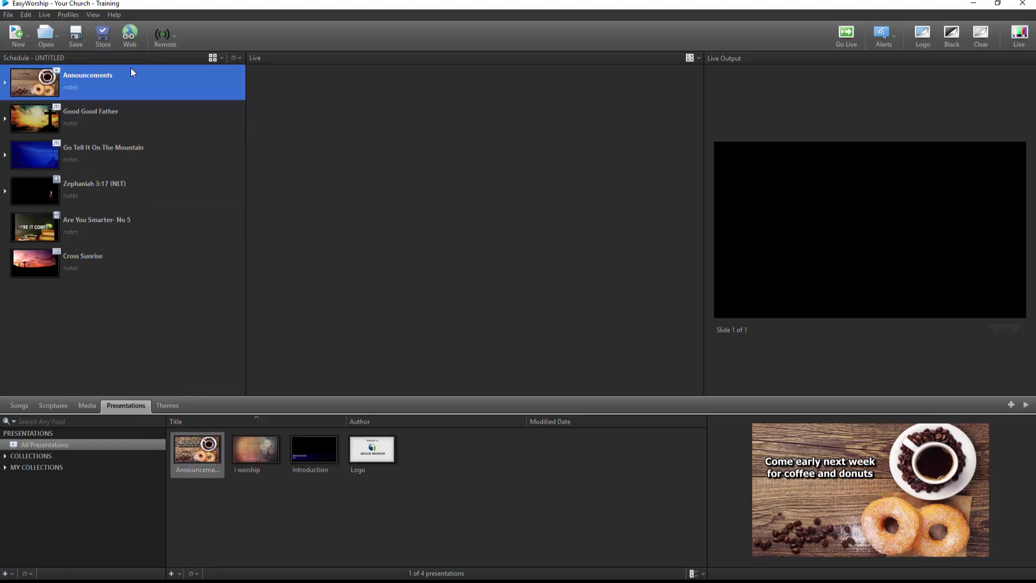
# Apply a dark candle theme to Good Good Father, green cross to Zephaniah 3:17, Communion to Announcements.
pyautogui.click(170, 405)
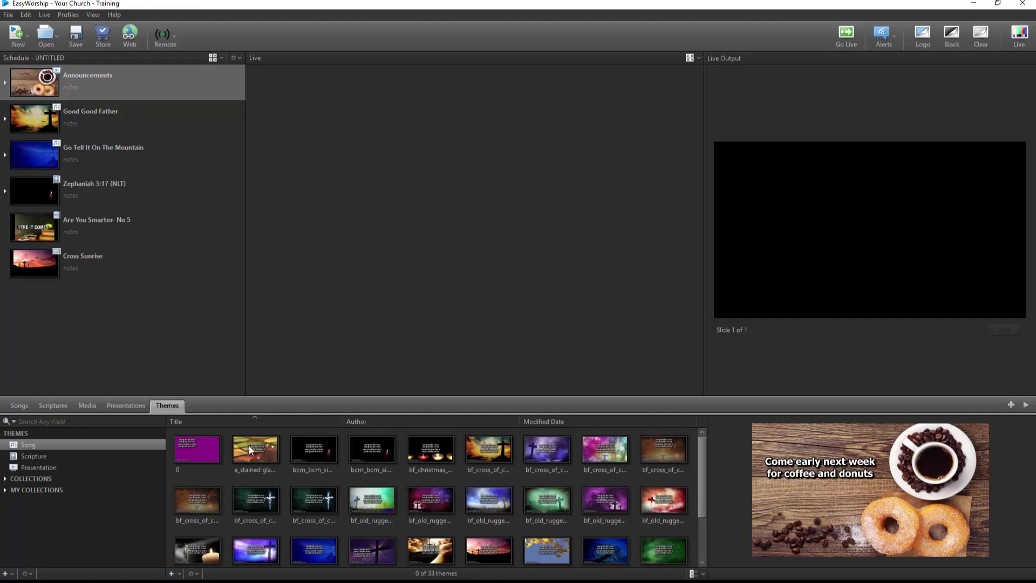
pyautogui.moveTo(316, 452); pyautogui.dragTo(97, 113)
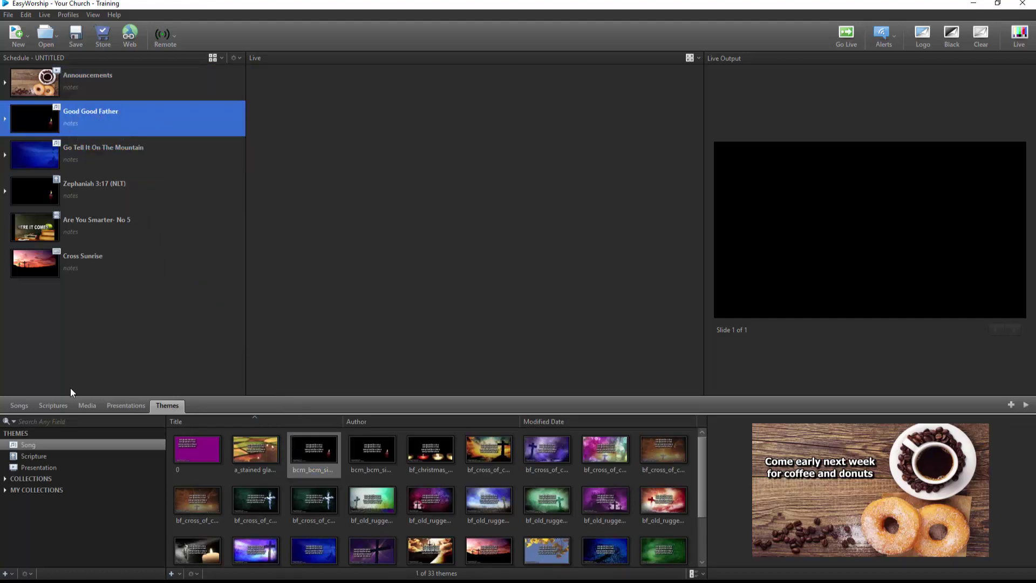
pyautogui.click(60, 456)
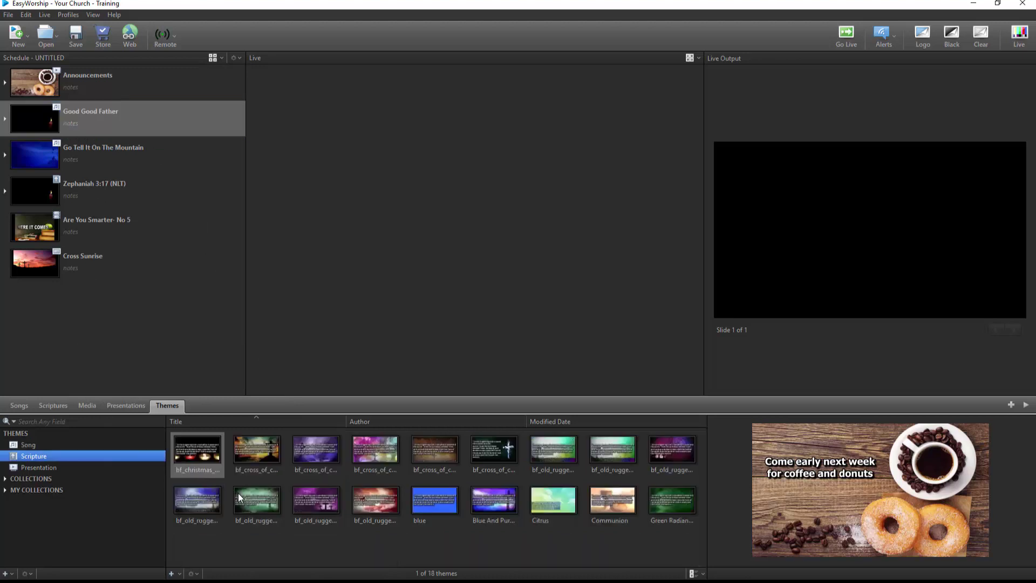
pyautogui.moveTo(238, 493); pyautogui.dragTo(107, 186)
pyautogui.click(43, 469)
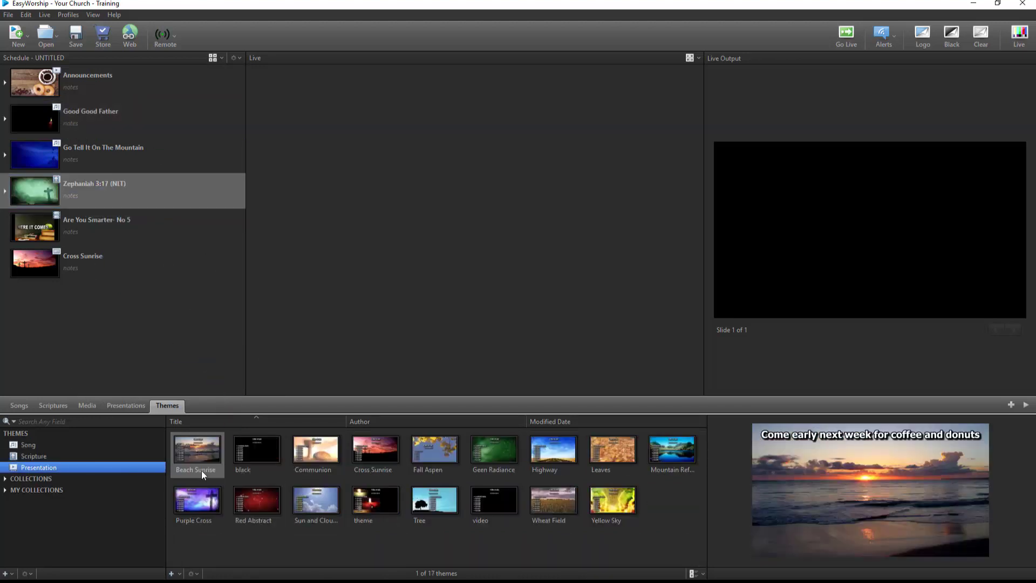
pyautogui.moveTo(313, 452); pyautogui.dragTo(120, 85)
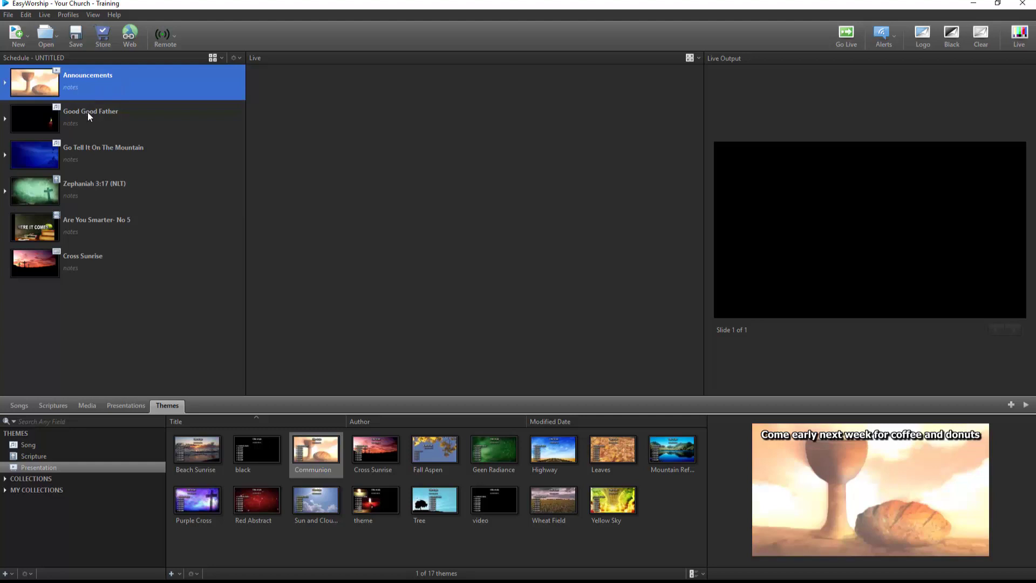
# Move Good Good Father below Zephaniah 3:17 and put Verses 3 and 6 first in the mountain song.
pyautogui.moveTo(88, 112); pyautogui.dragTo(93, 198)
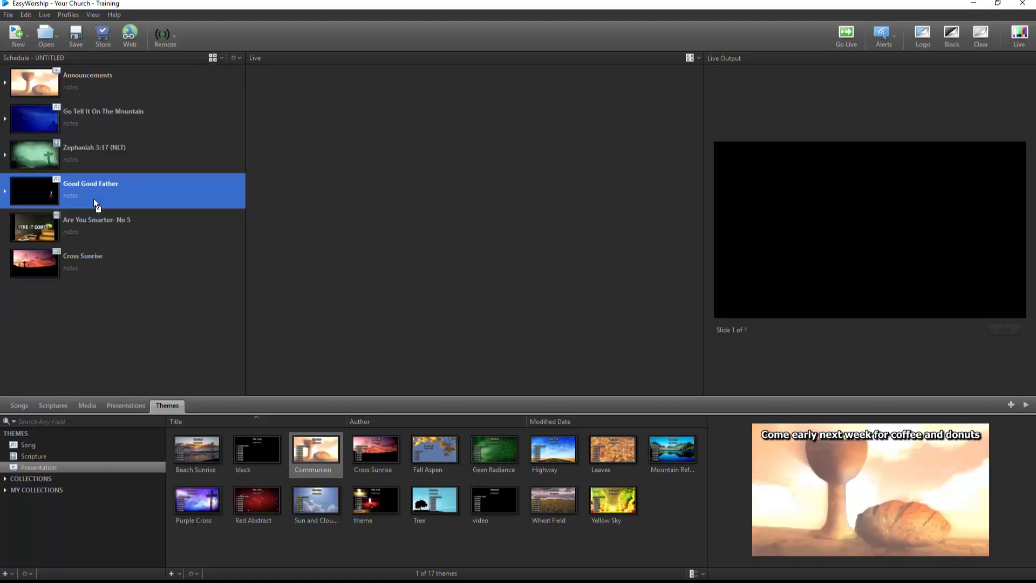
pyautogui.click(8, 120)
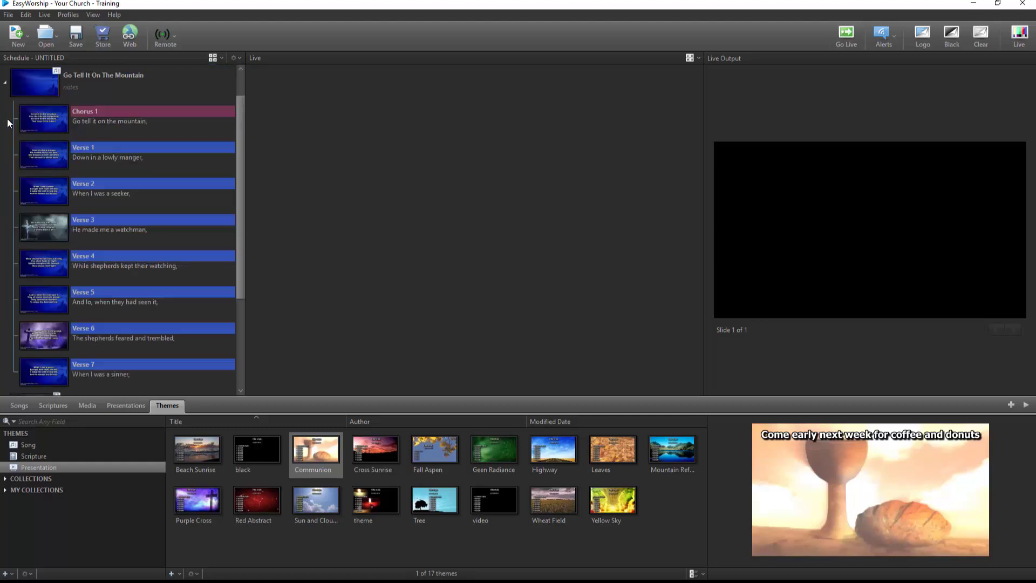
pyautogui.moveTo(55, 213); pyautogui.dragTo(50, 103)
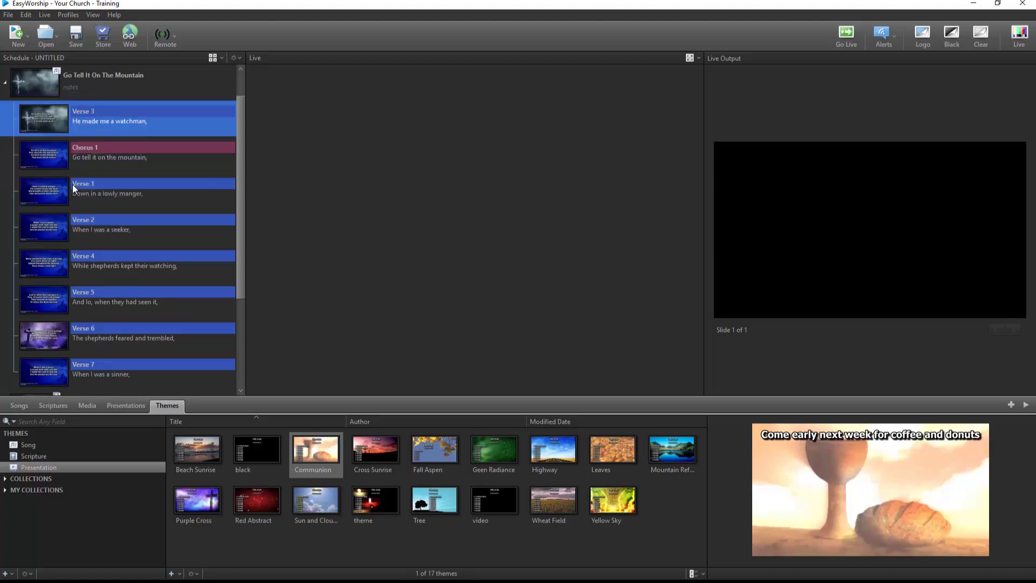
pyautogui.moveTo(53, 336); pyautogui.dragTo(50, 140)
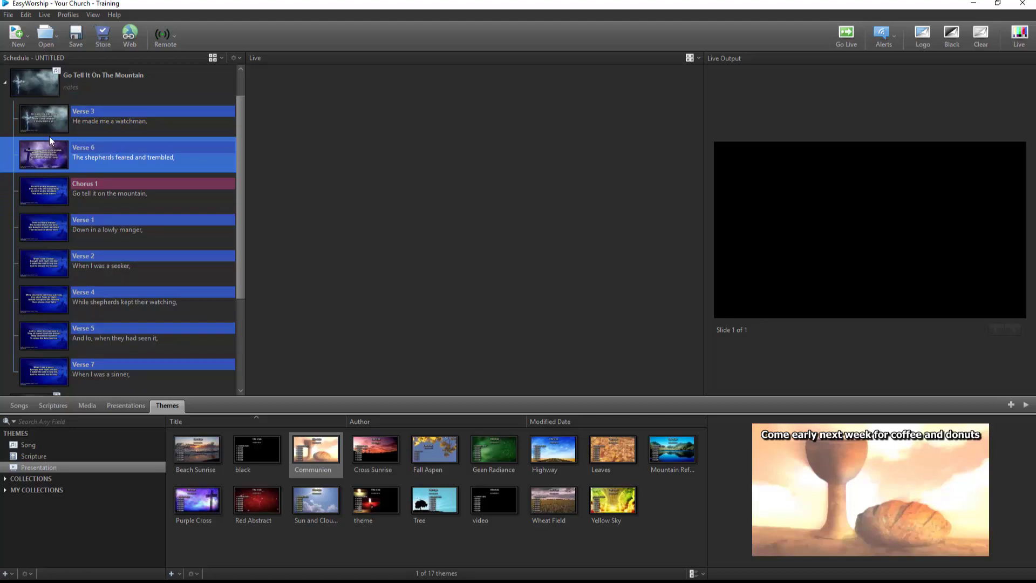
# Save the schedule to the Desktop as 'Schedule1' with Pack files in schedule turned off.
pyautogui.click(6, 83)
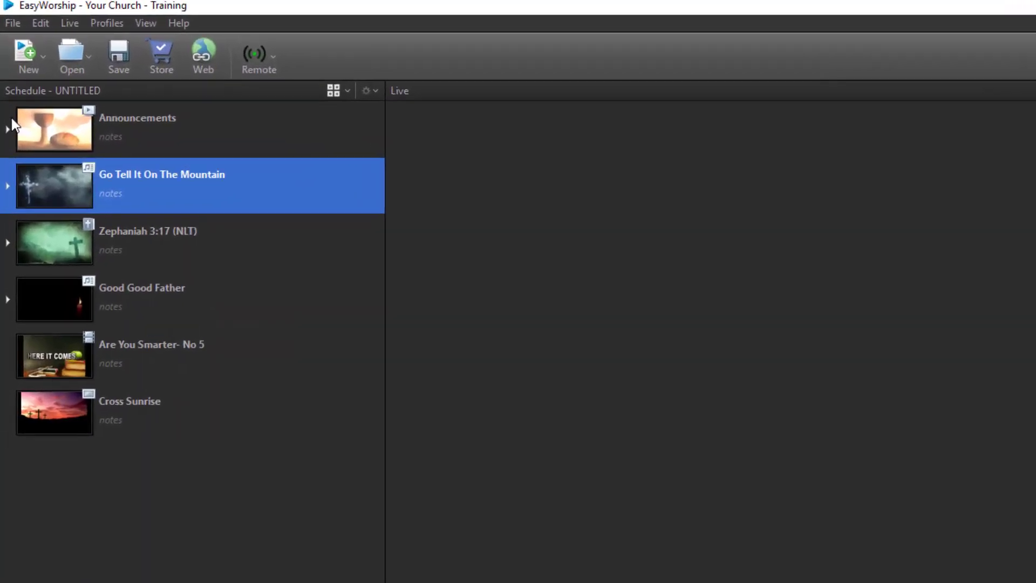
pyautogui.click(22, 34)
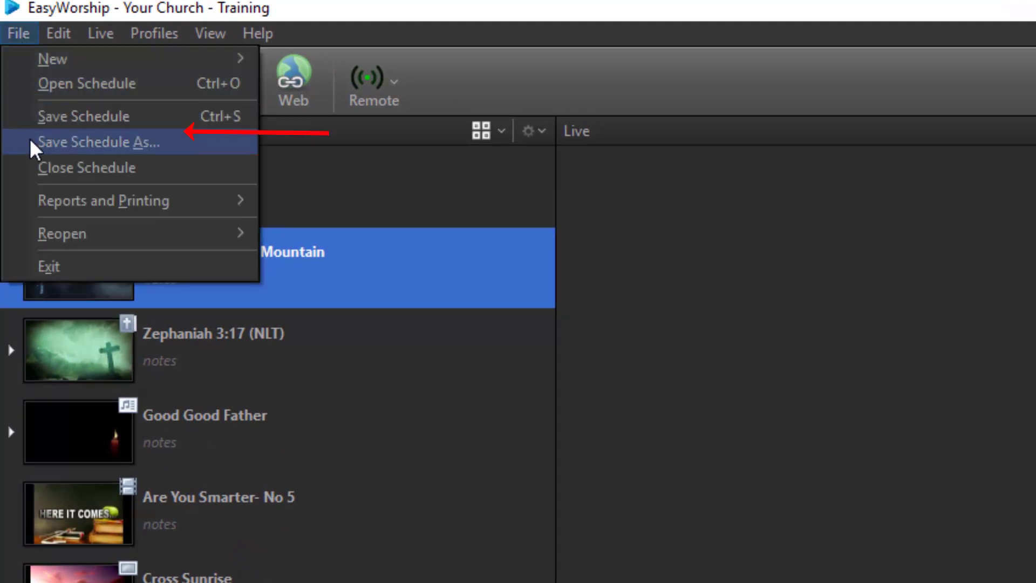
pyautogui.click(325, 168)
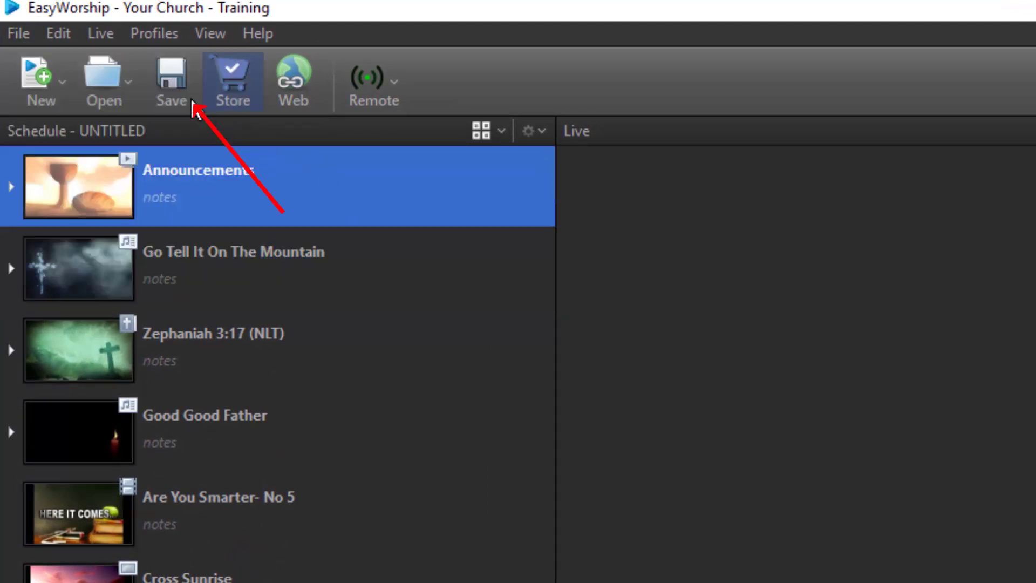
pyautogui.click(176, 84)
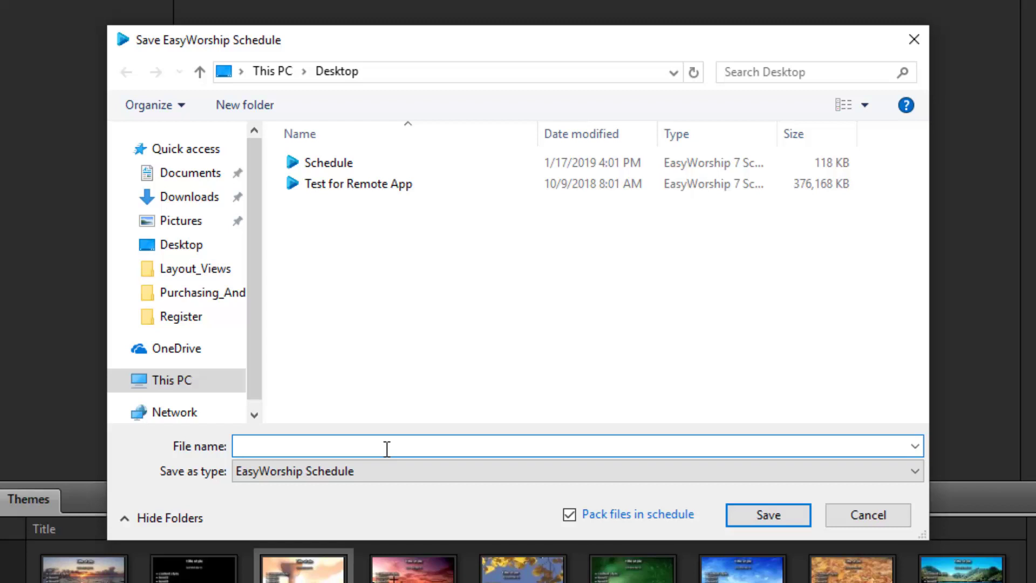
pyautogui.write('Schedule')
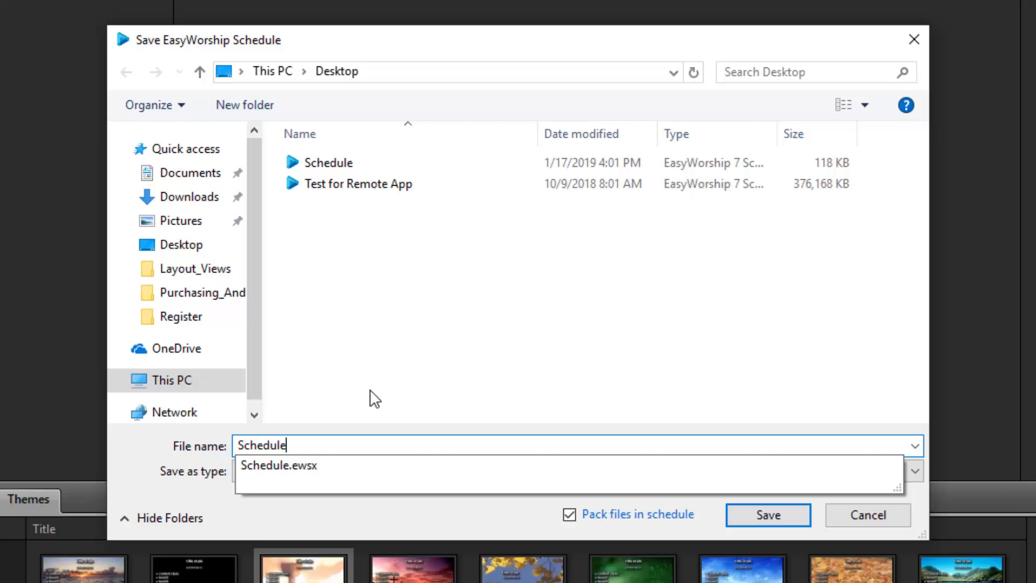
pyautogui.write('1')
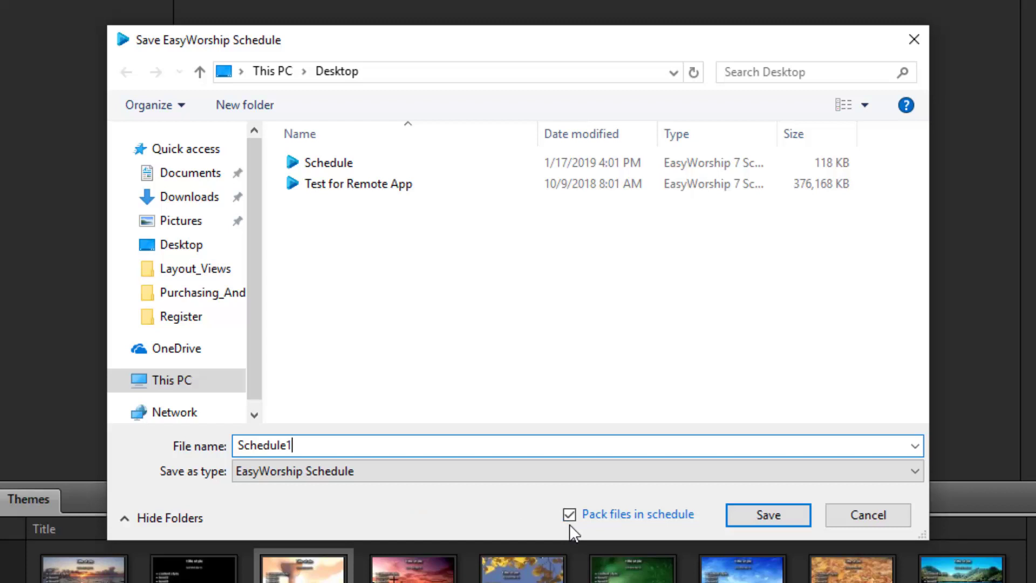
pyautogui.click(568, 515)
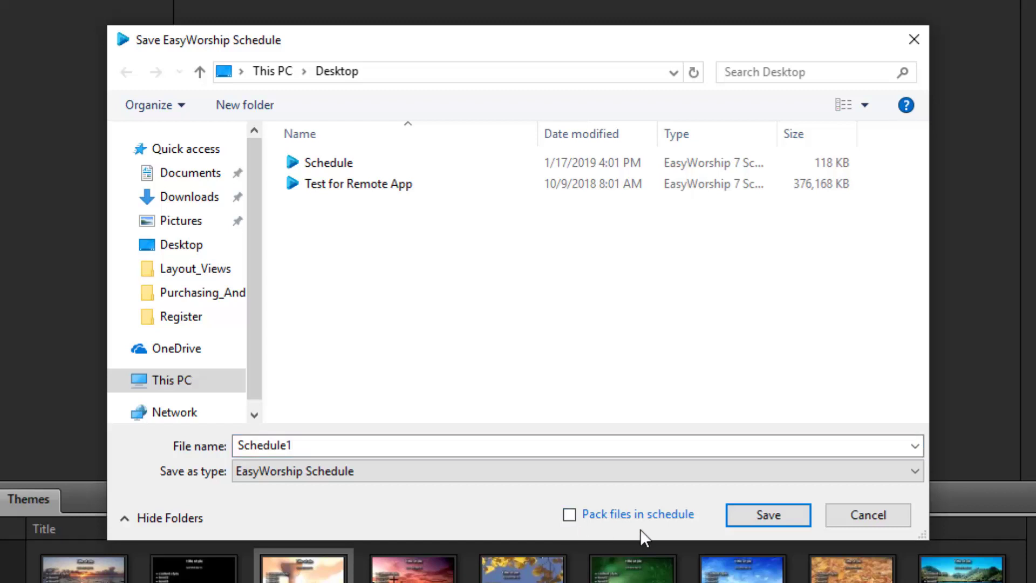
pyautogui.click(750, 514)
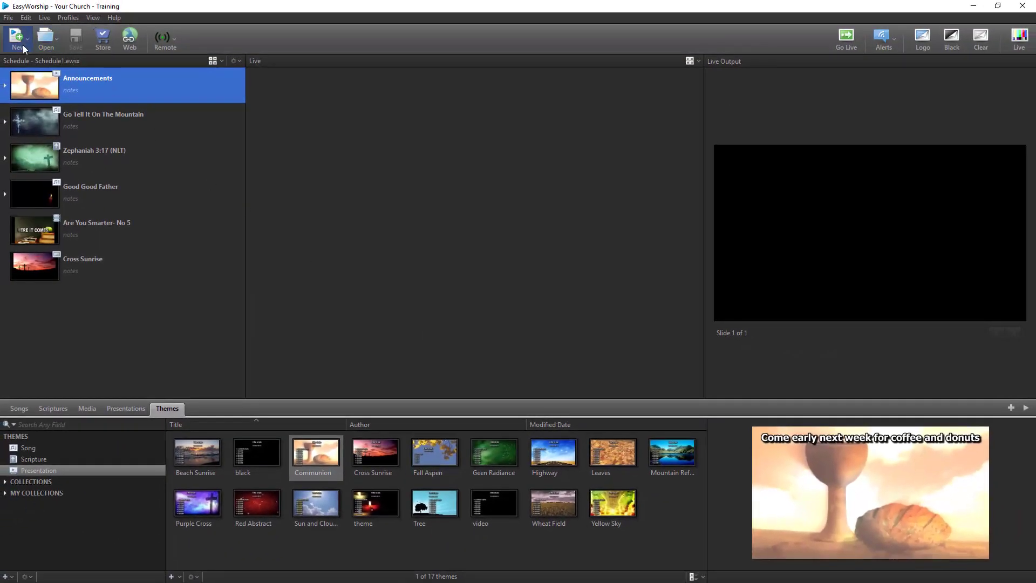
# Reopen Schedule1.ewsx from the recent schedules list and send the Announcements presentation live.
pyautogui.click(8, 18)
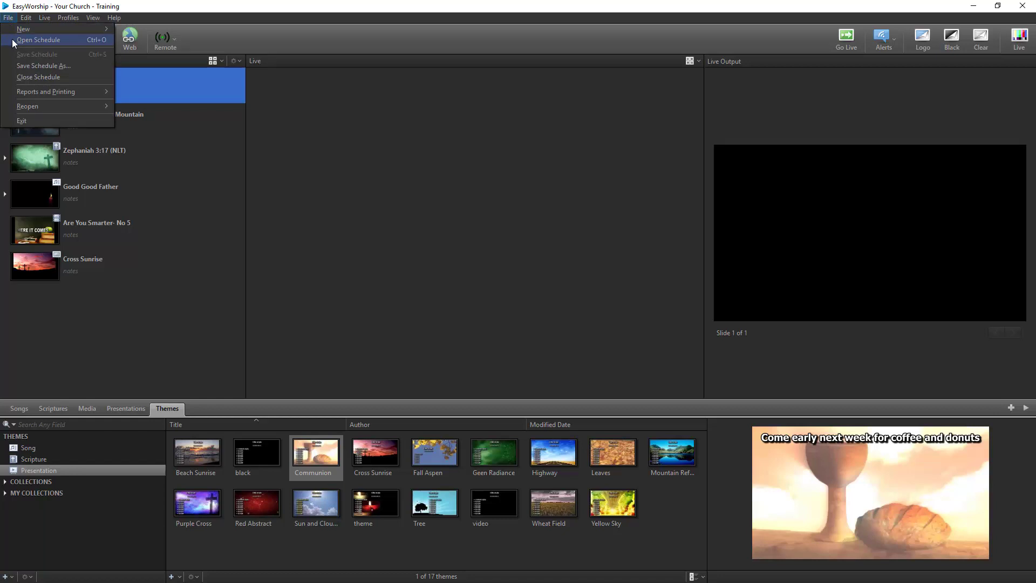
pyautogui.press('Escape')
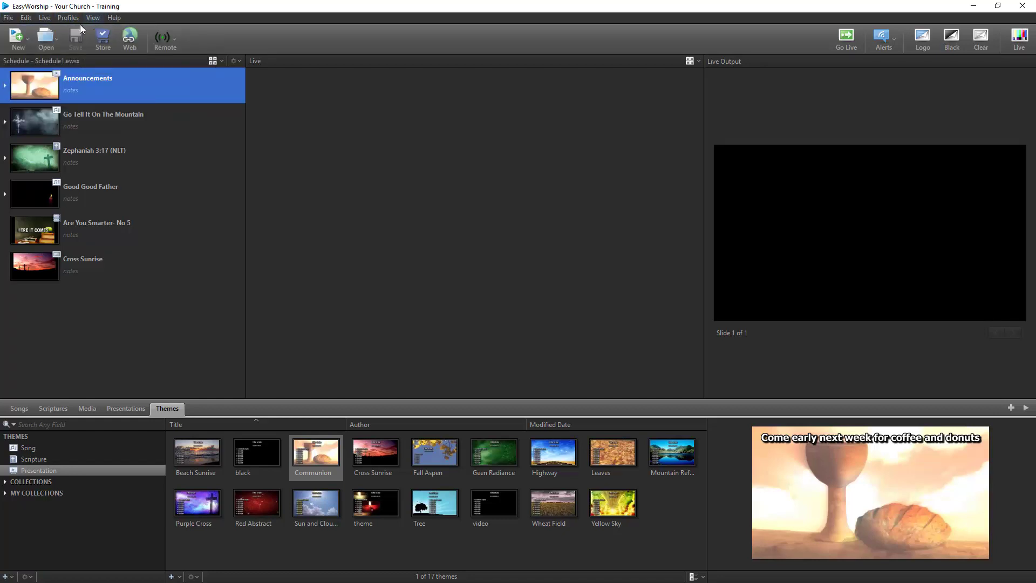
pyautogui.click(52, 42)
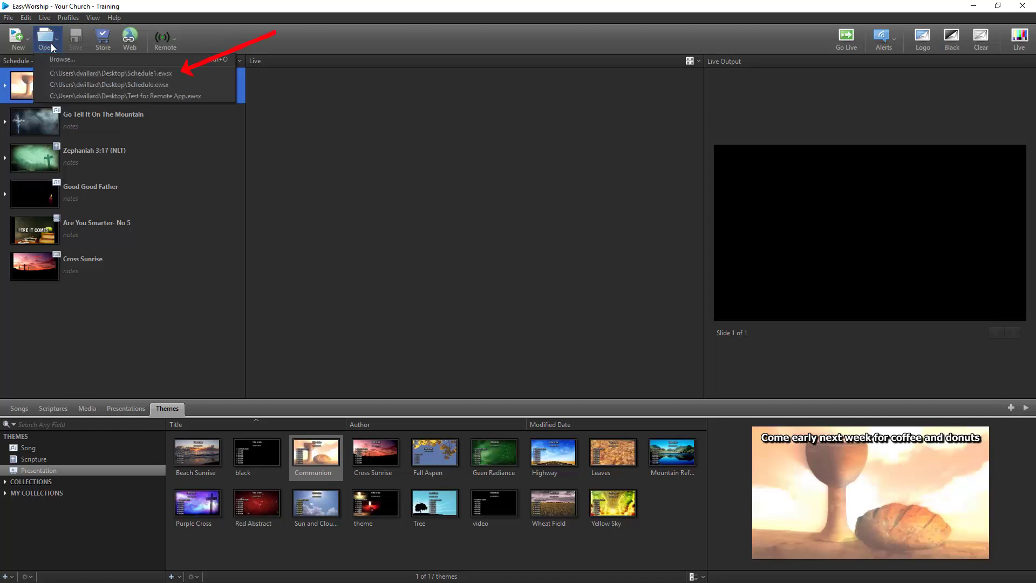
pyautogui.click(70, 72)
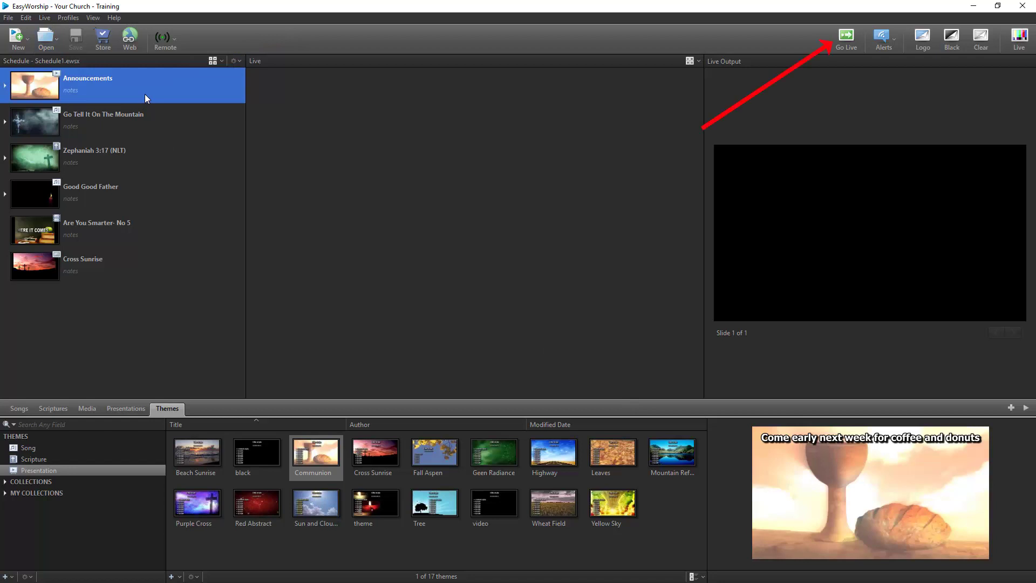
pyautogui.click(846, 36)
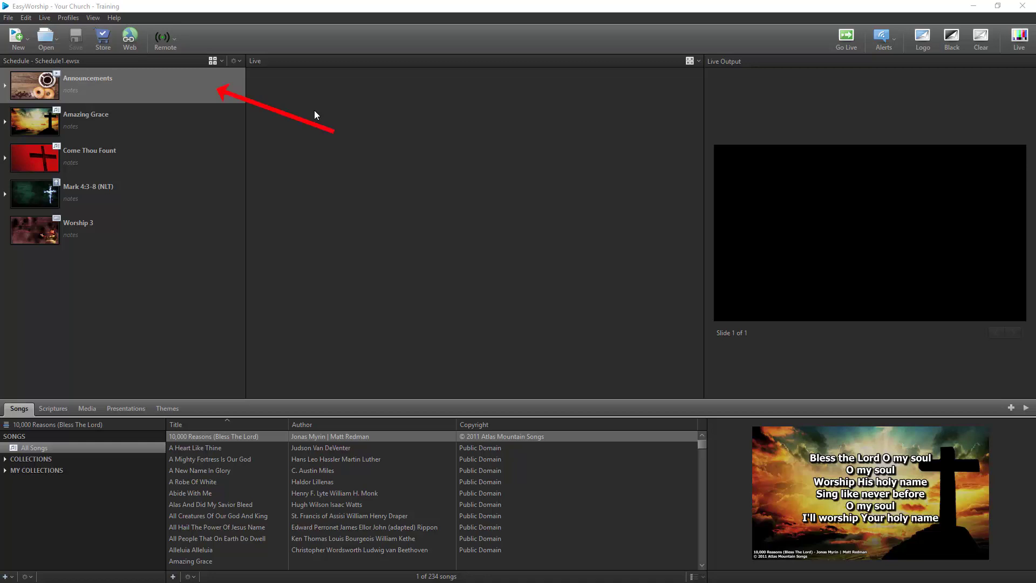
# Send the Announcements item live and change an option in the View menu.
pyautogui.click(223, 95)
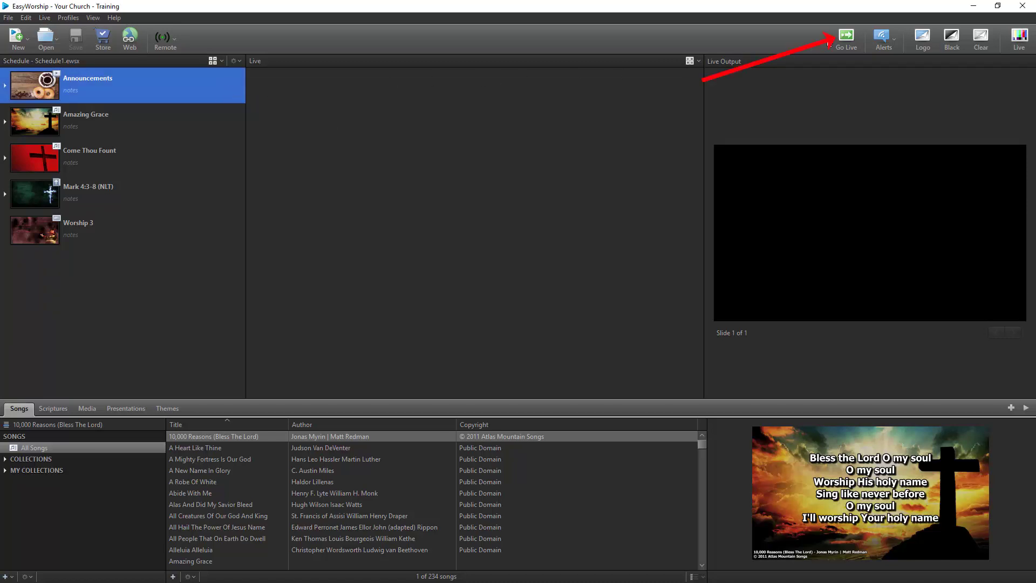
pyautogui.click(847, 37)
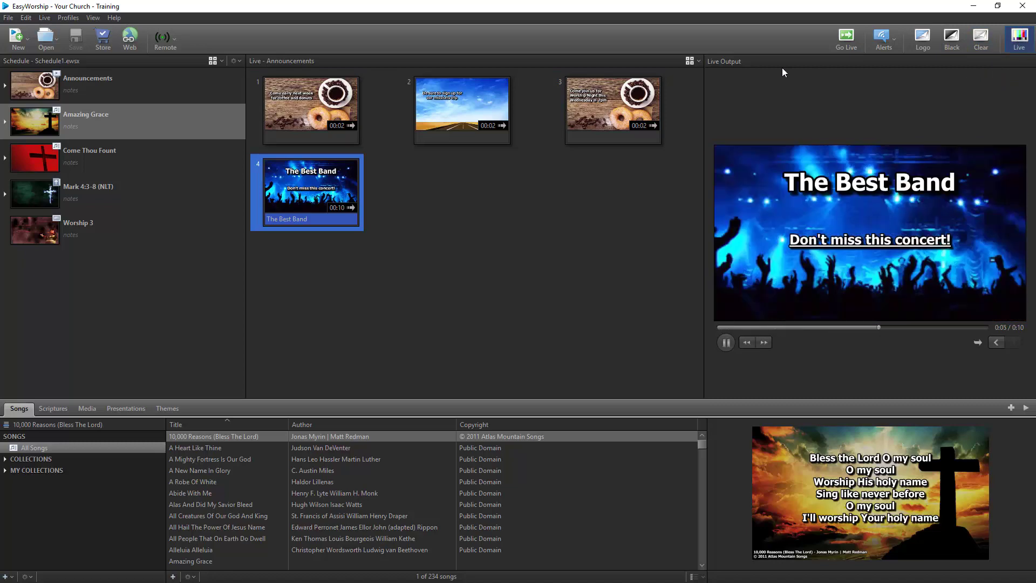
pyautogui.click(92, 17)
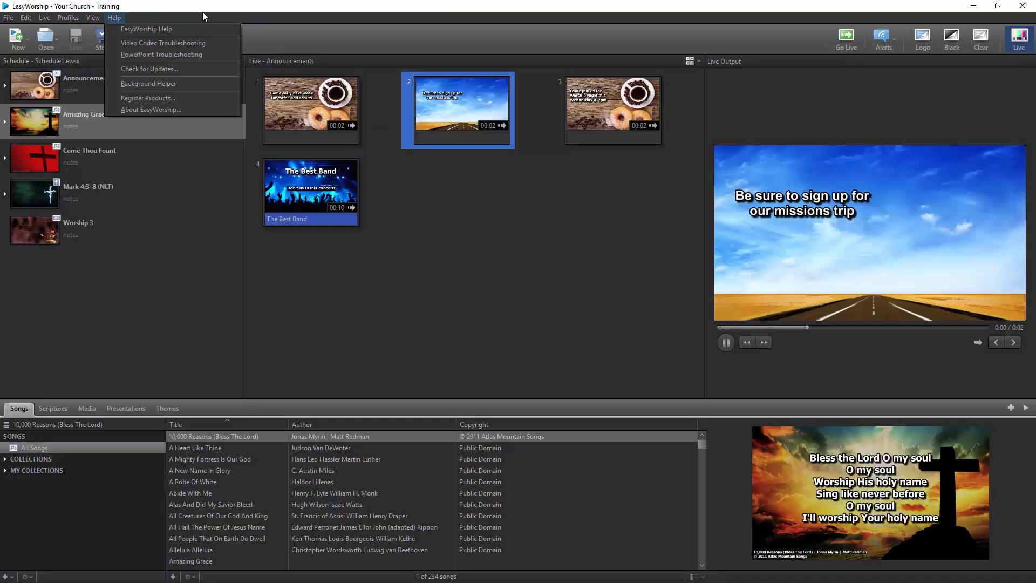
pyautogui.click(202, 12)
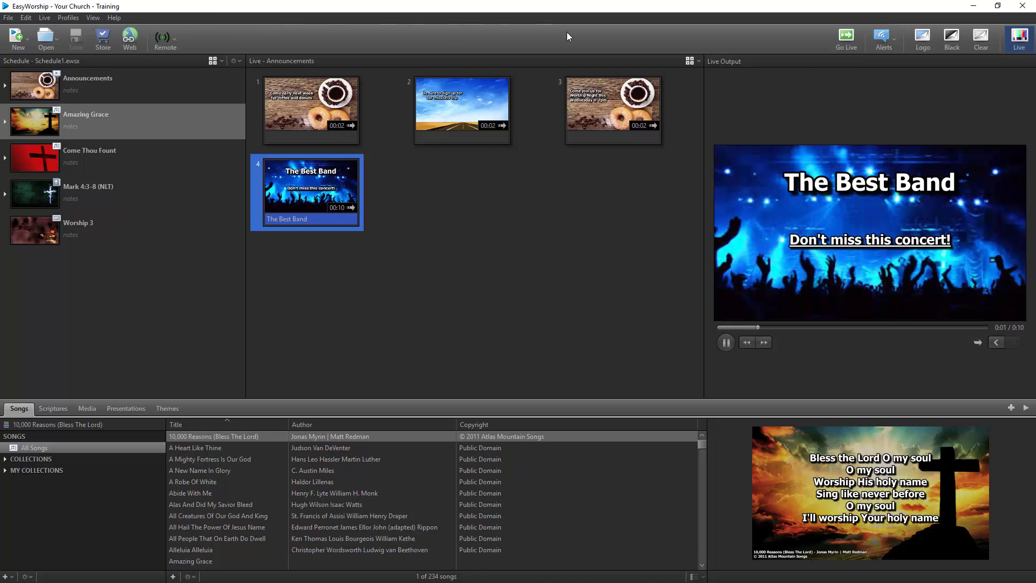
# Run Amazing Grace live through Verses 2, 3 and 4, then send Come Thou Fount and Mark 4:3-8 live.
pyautogui.click(845, 36)
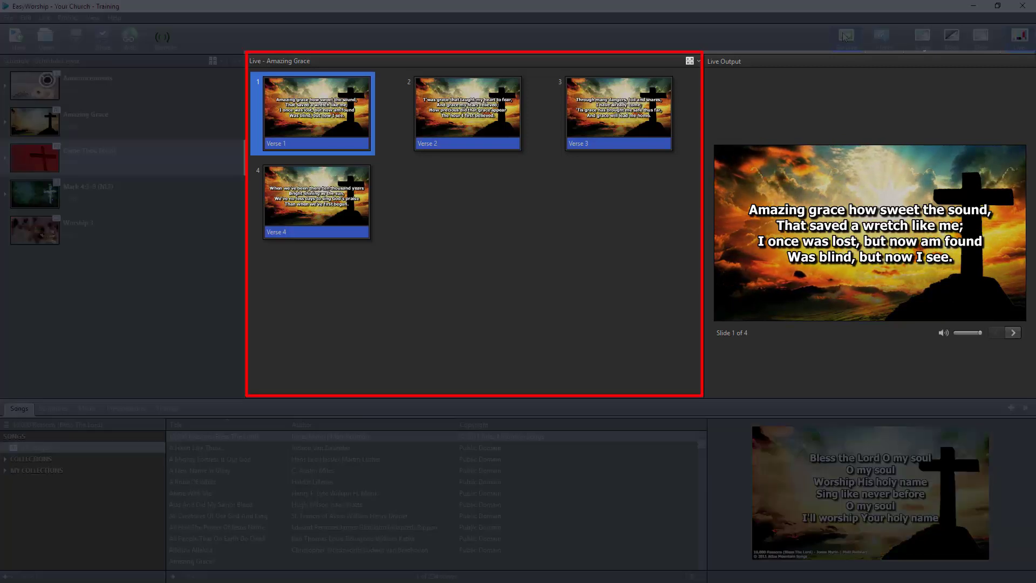
pyautogui.click(484, 115)
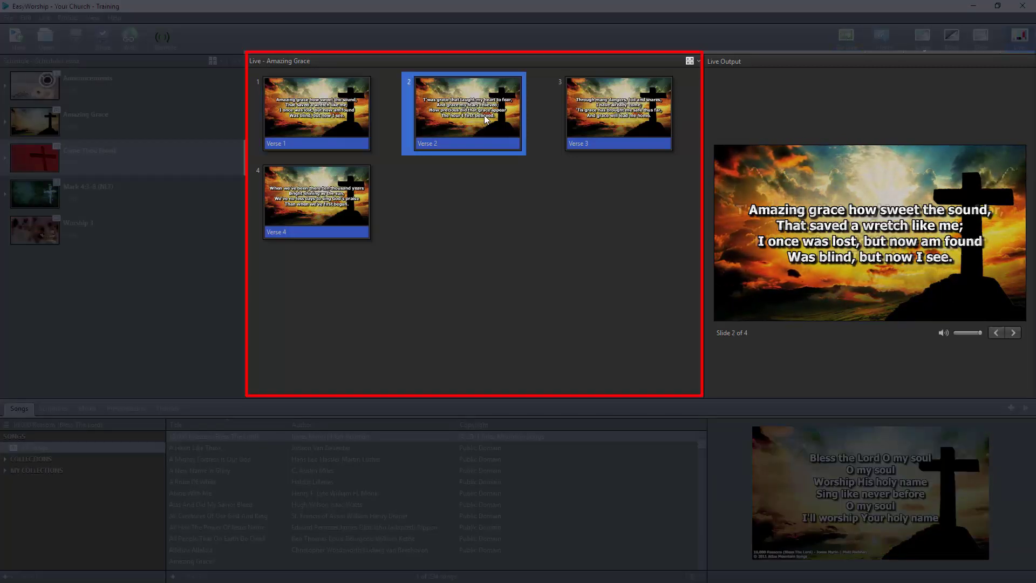
pyautogui.press('Right')
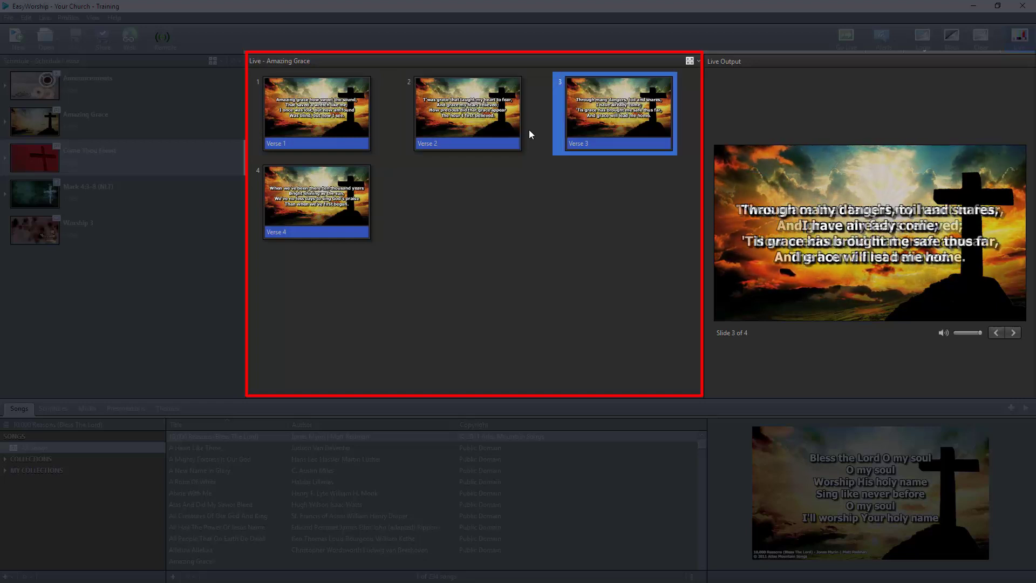
pyautogui.click(343, 193)
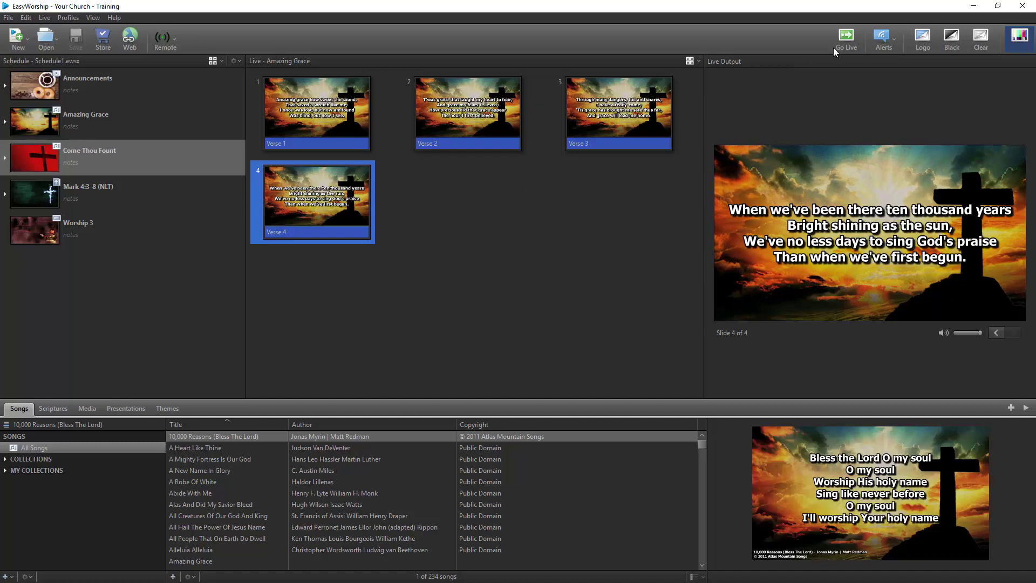
pyautogui.click(846, 36)
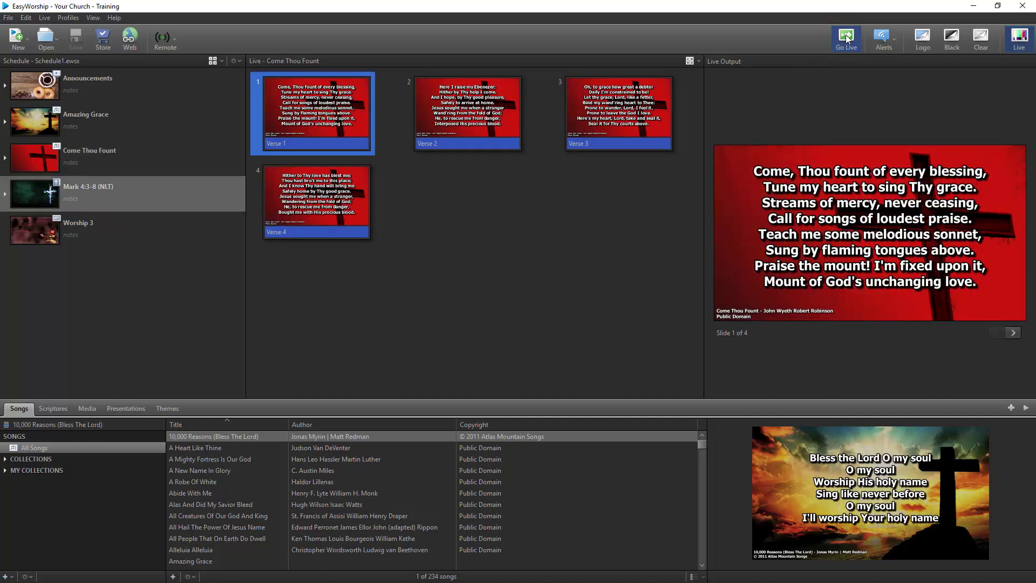
pyautogui.click(846, 37)
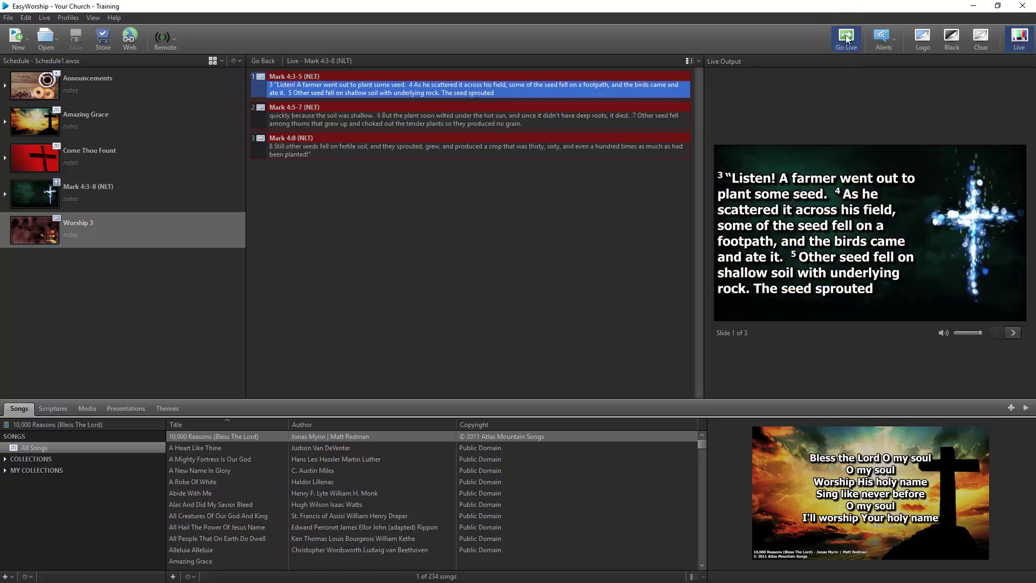
# Use the Preview and Live Combined layout to send Amazing Grace, then Come Thou Fount Verse 1, live.
pyautogui.click(93, 18)
pyautogui.click(93, 40)
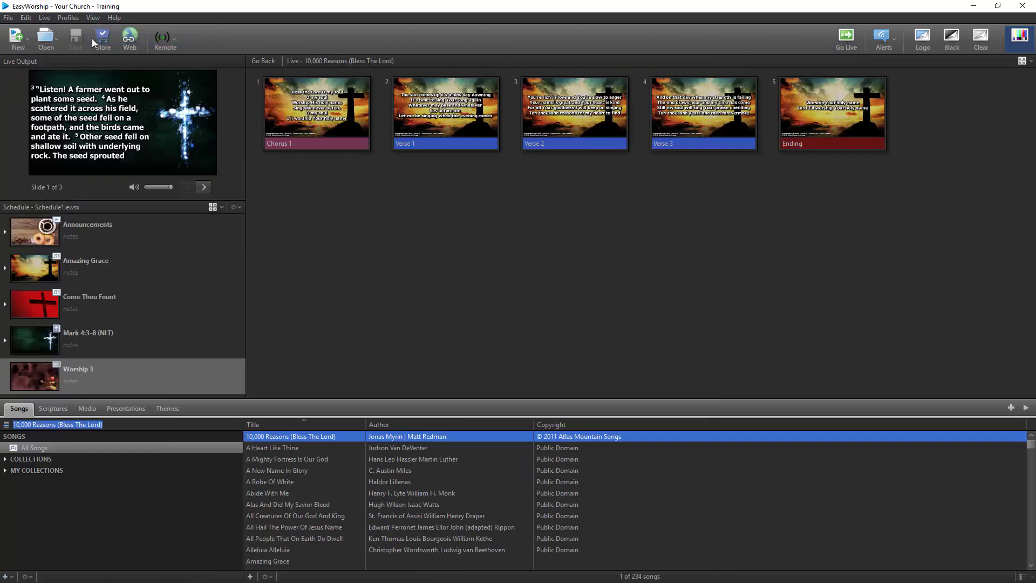
pyautogui.click(100, 262)
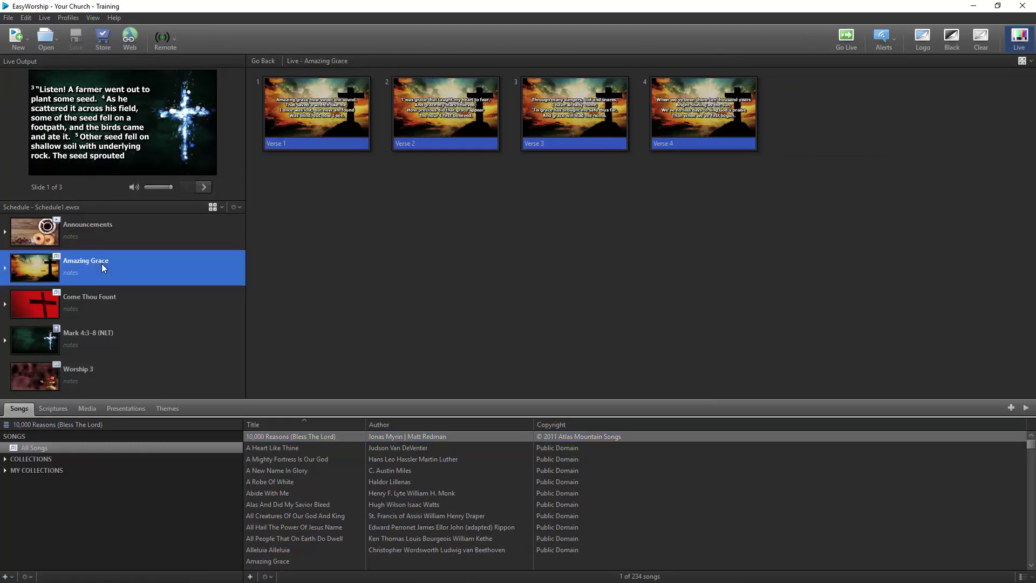
pyautogui.click(845, 39)
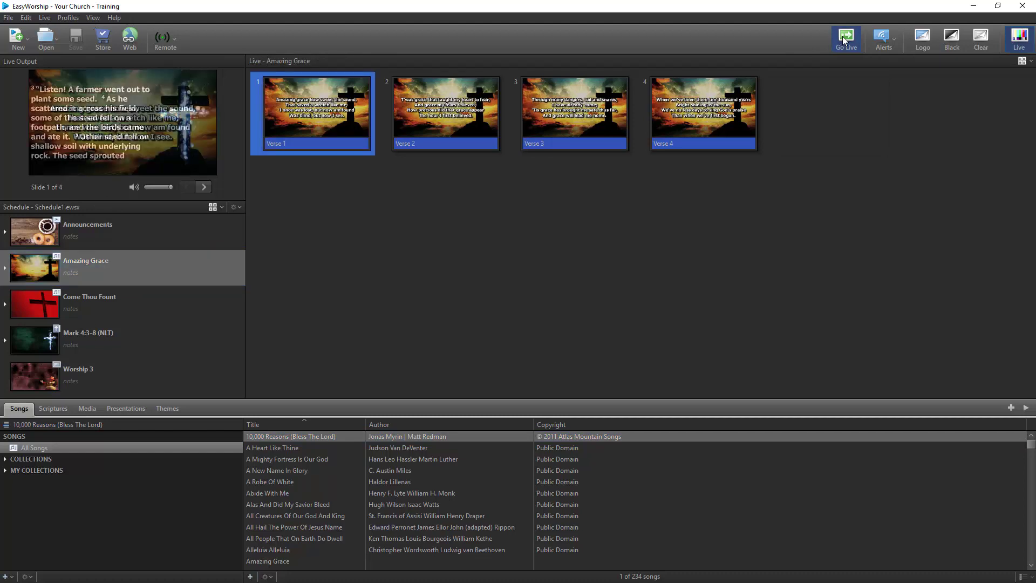
pyautogui.click(176, 295)
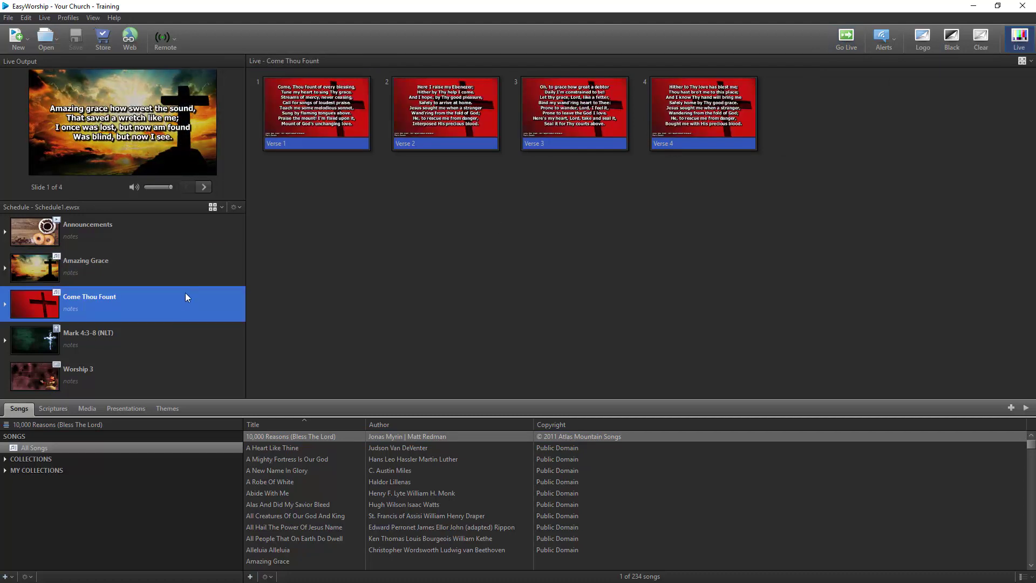
pyautogui.click(846, 38)
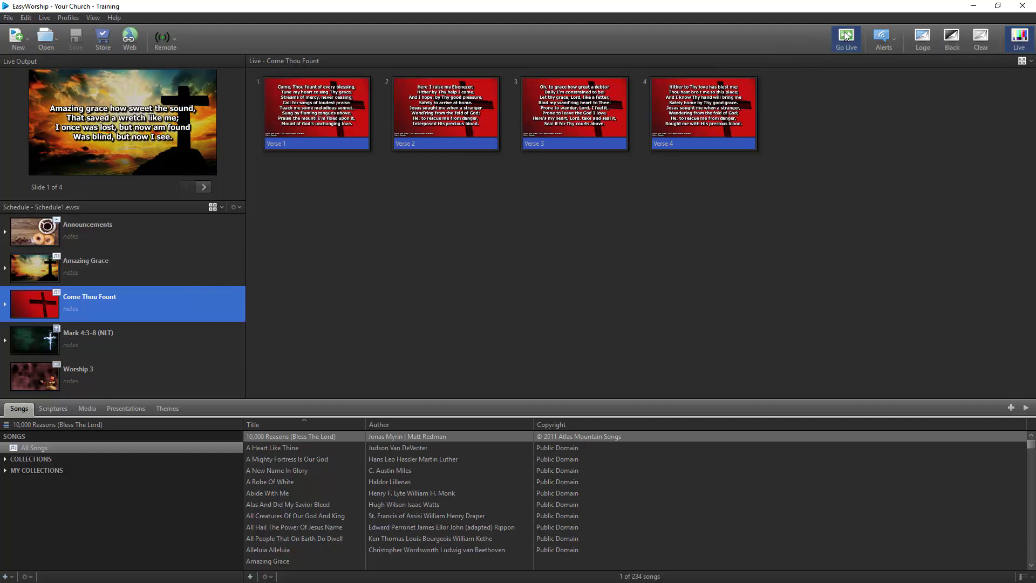
pyautogui.click(93, 18)
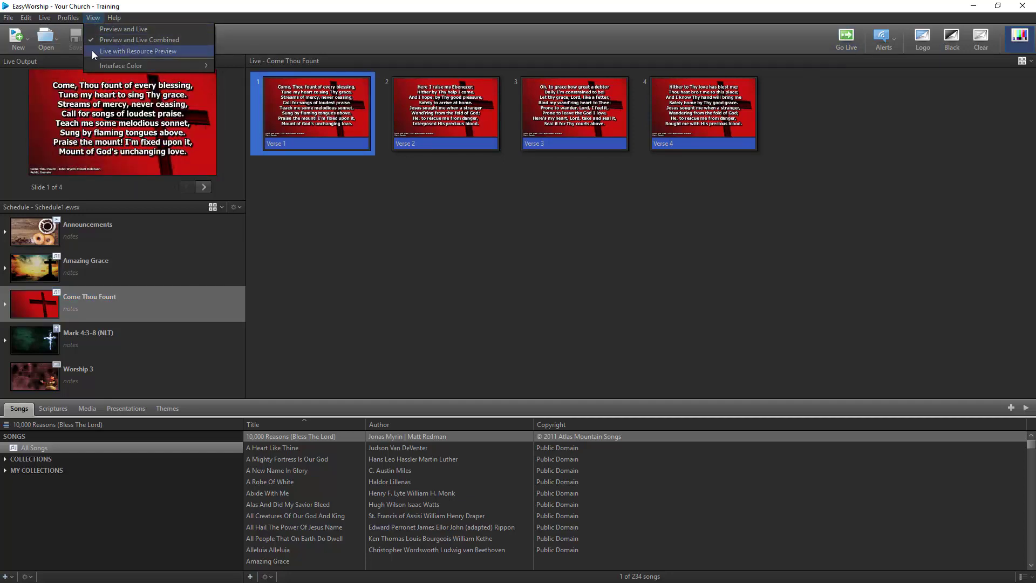
# Return to Live with Resource Preview and toggle Logo, Black and Clear on then off.
pyautogui.click(92, 51)
pyautogui.click(915, 38)
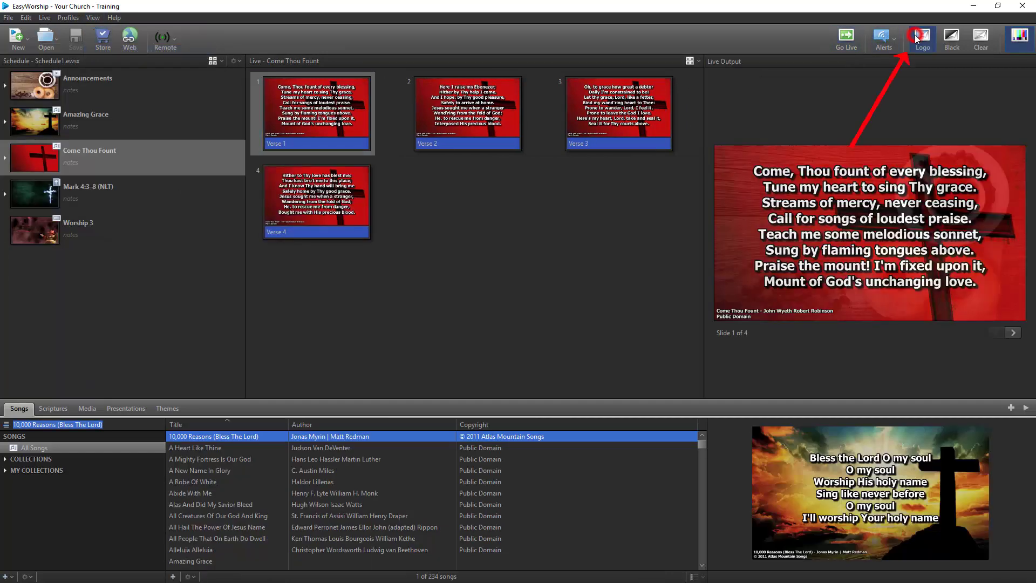
pyautogui.click(917, 37)
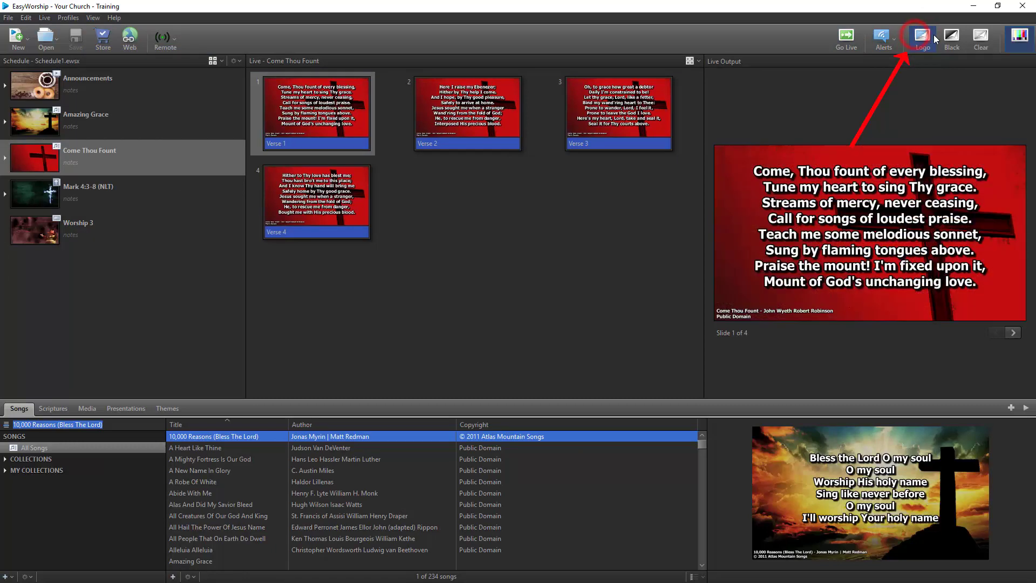
pyautogui.click(949, 41)
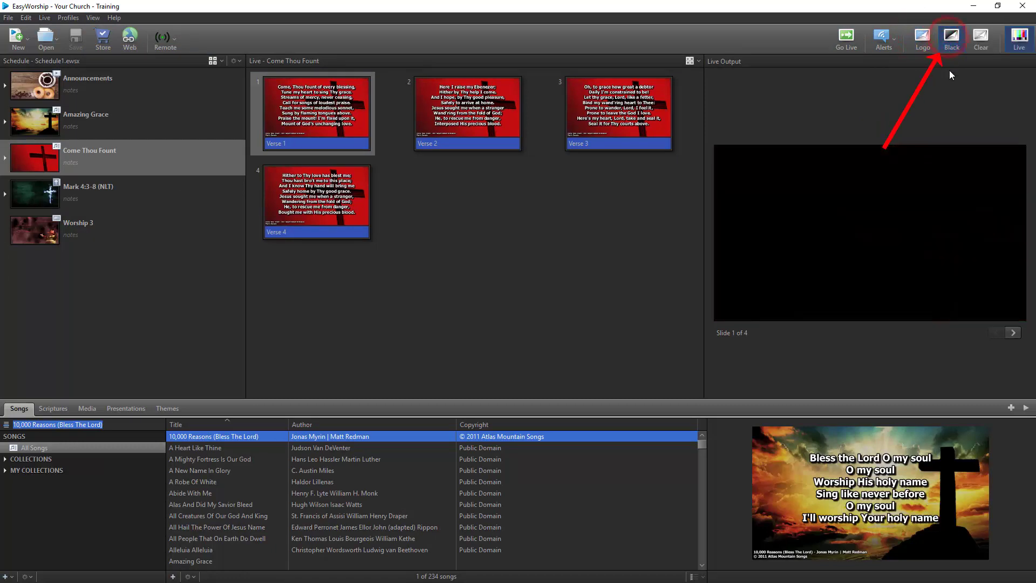
pyautogui.click(951, 39)
pyautogui.click(980, 38)
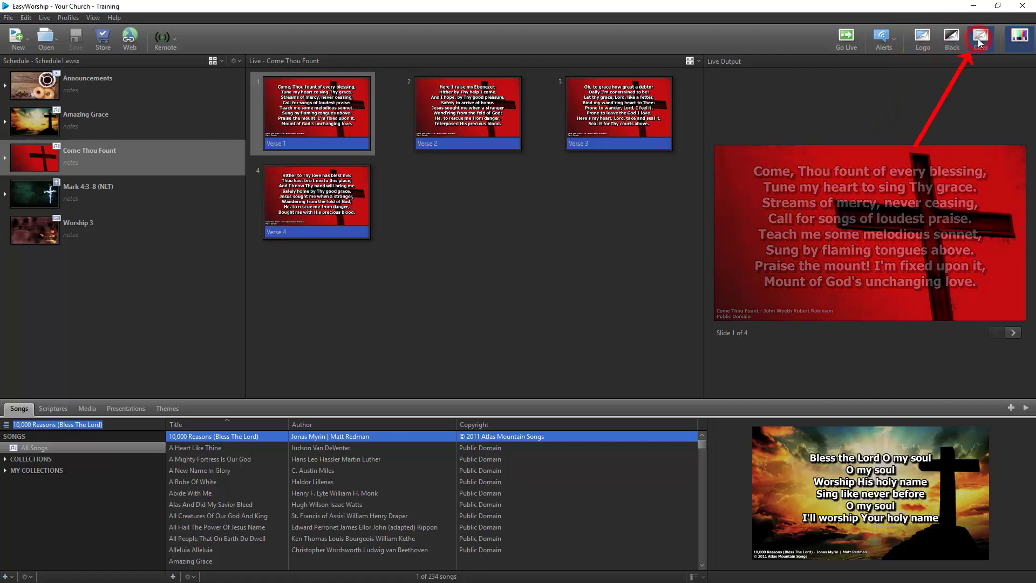
pyautogui.click(980, 43)
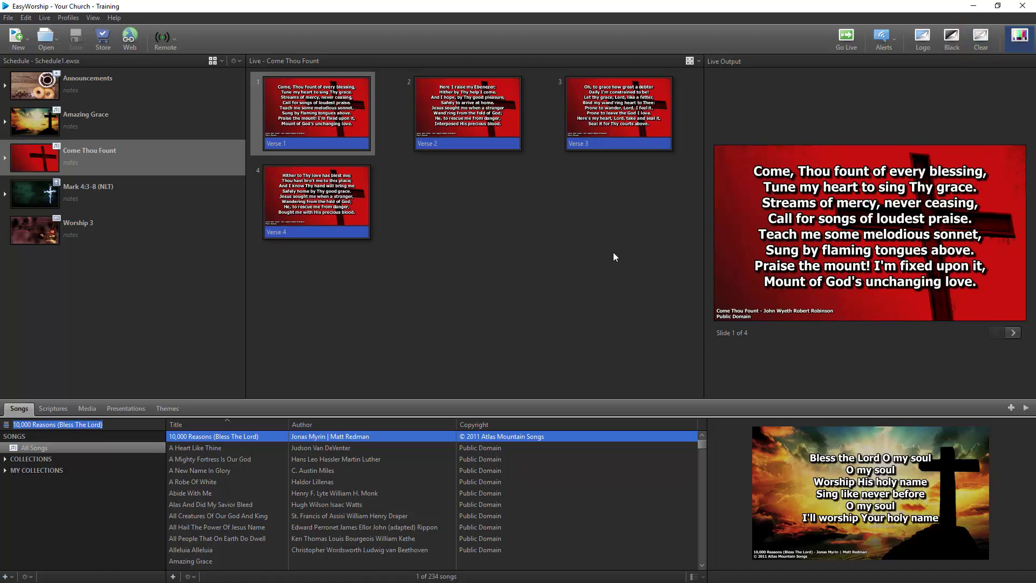
# From the Media library, send bf_cross_of_christ_loop_03.HD720 live, then the Blue And Purple Cross video.
pyautogui.click(57, 407)
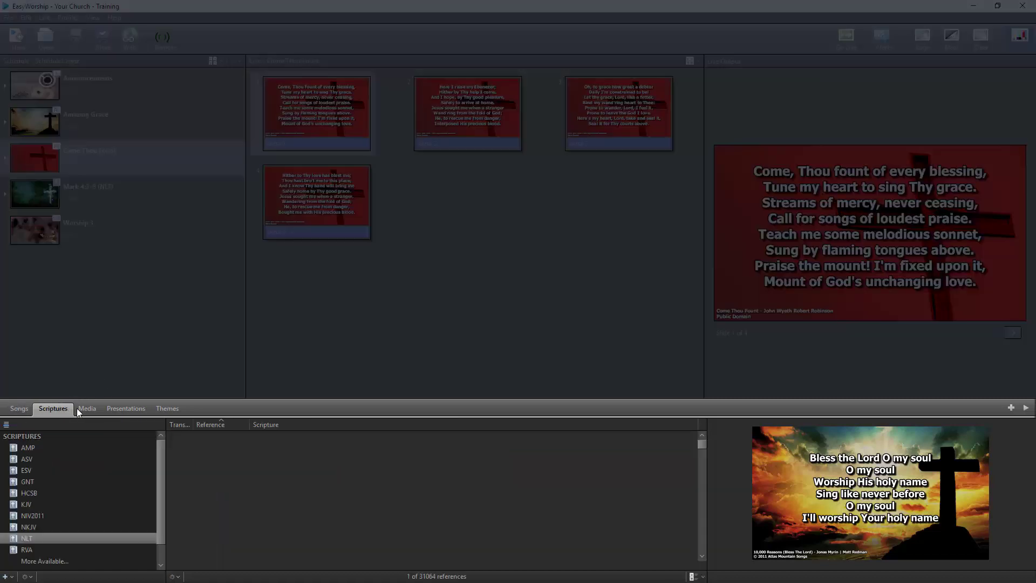
pyautogui.click(86, 408)
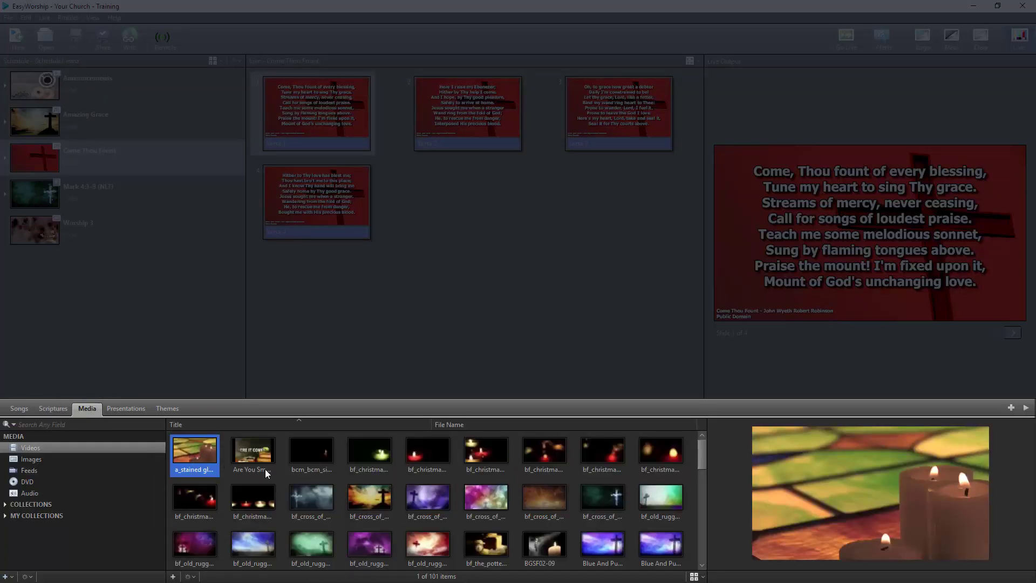
pyautogui.doubleClick(438, 501)
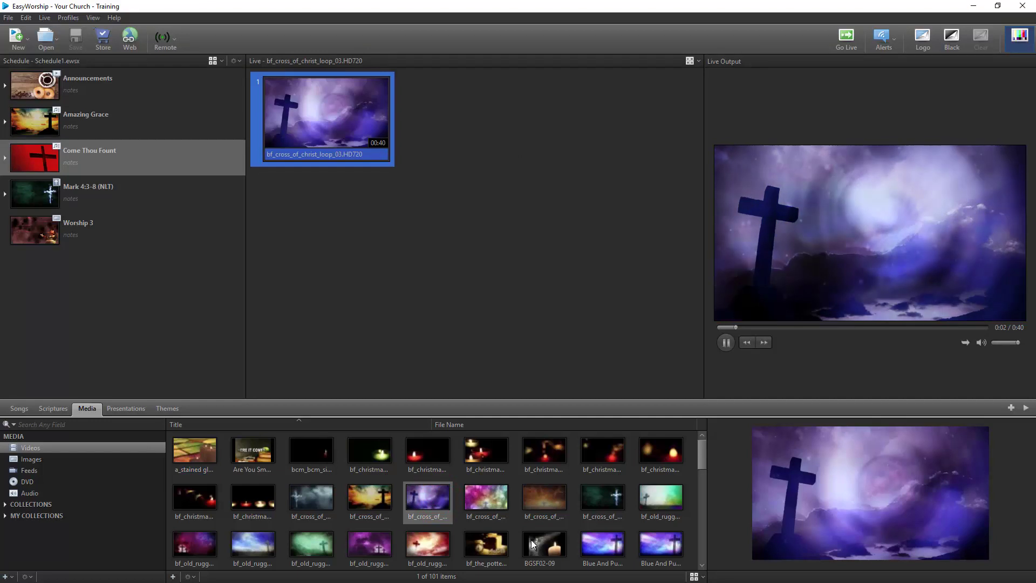
pyautogui.click(595, 544)
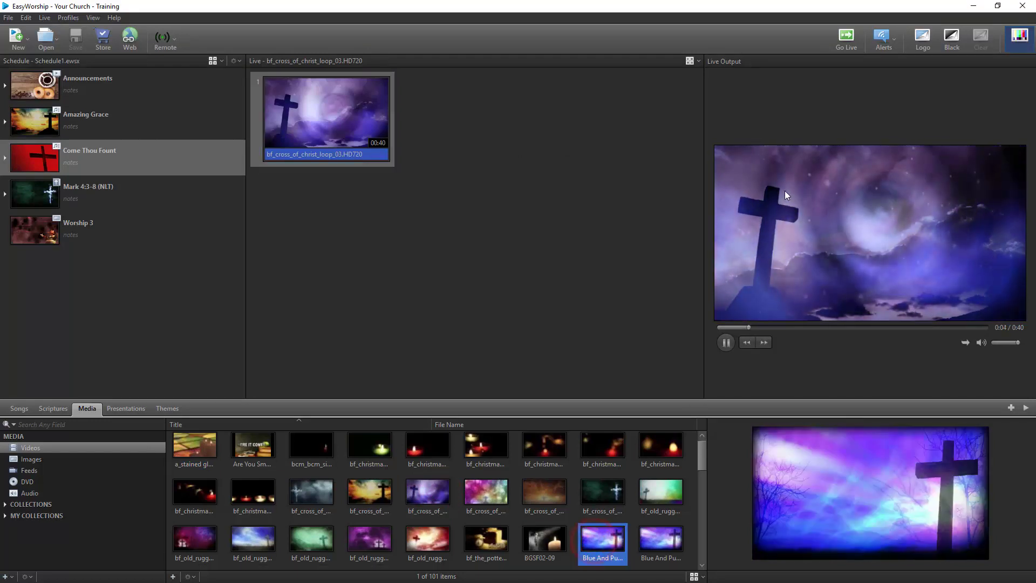
pyautogui.click(842, 39)
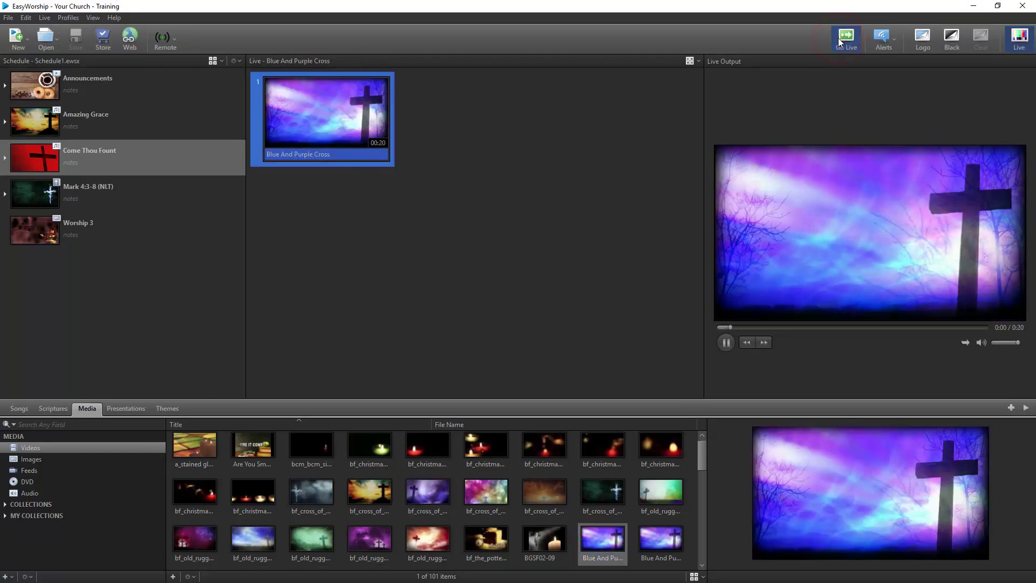